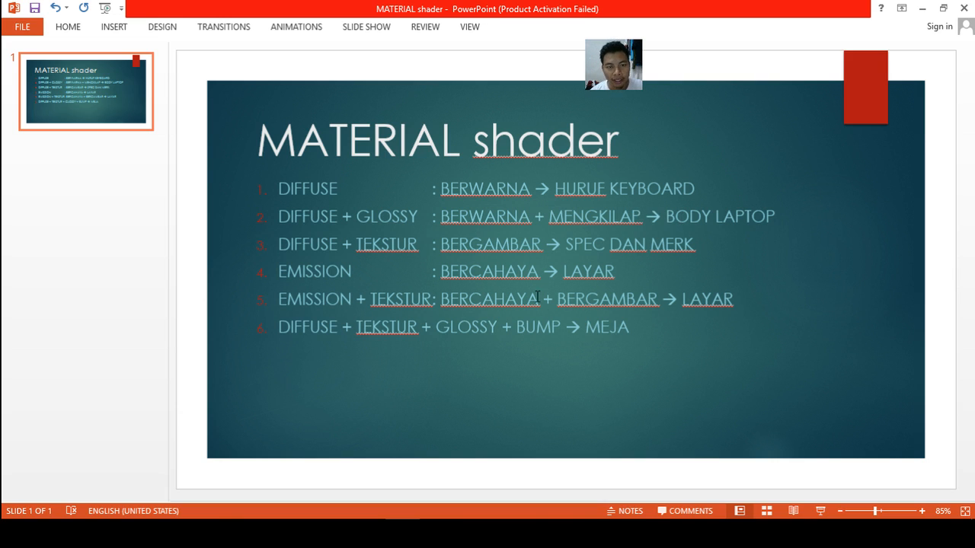
Switch to Blender and examine the laptop on the table from several angles, including its lower body and keyboard area
key("alt+Tab")
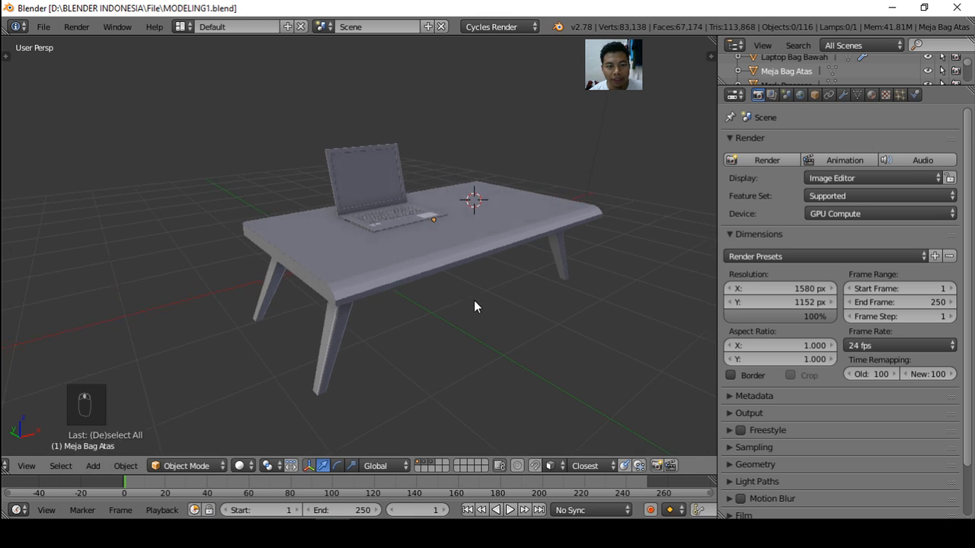
scroll(475, 298, "up", 4)
middle_click_drag(400, 277, 418, 290)
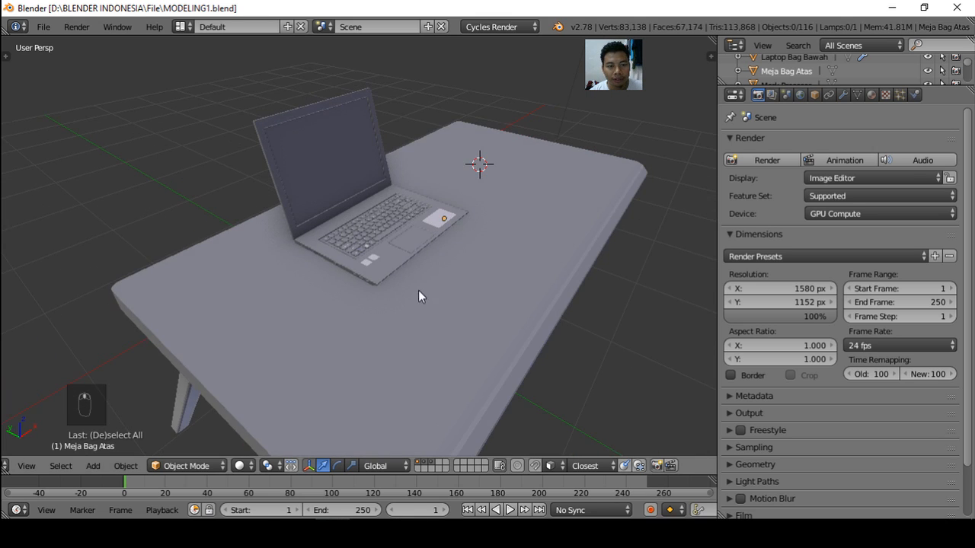
scroll(401, 237, "up", 4)
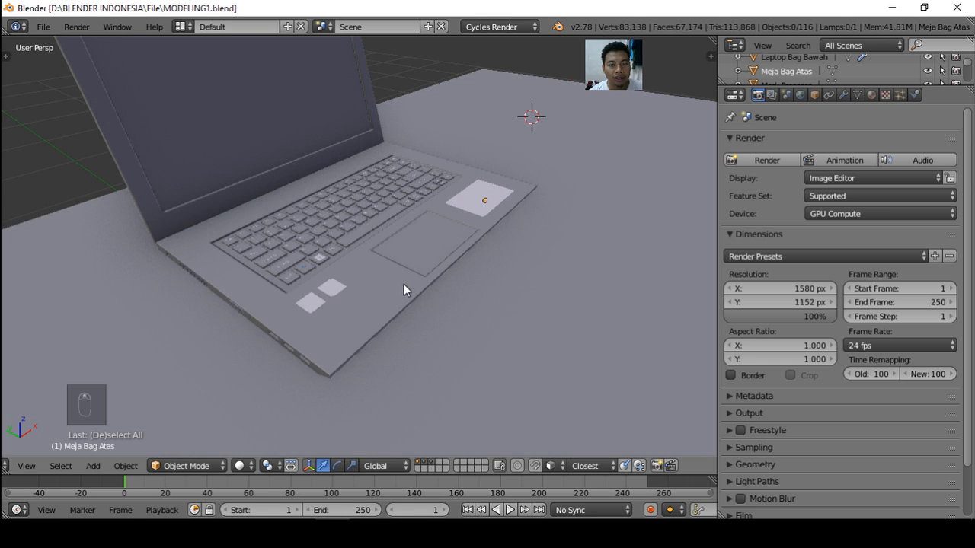
middle_click_drag(363, 254, 348, 312)
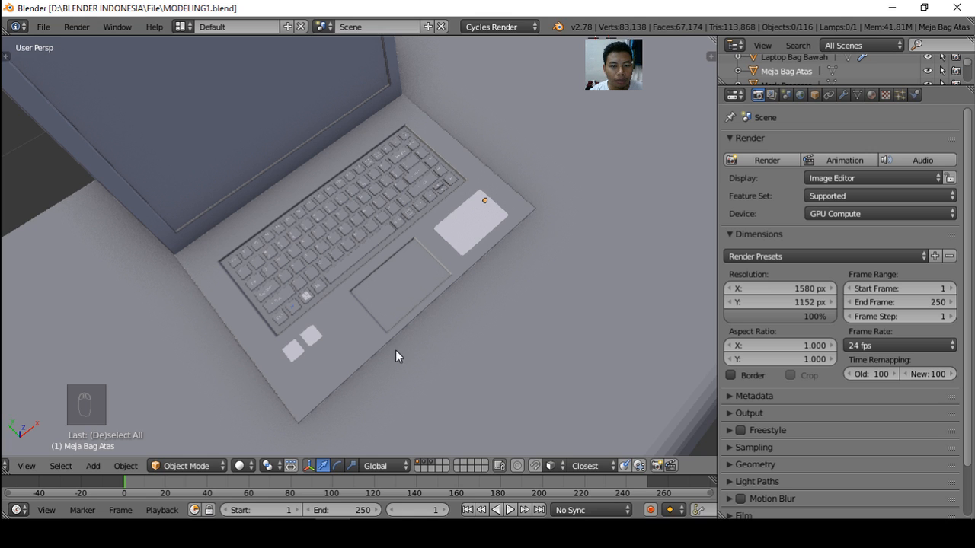
middle_click_drag(395, 350, 419, 242)
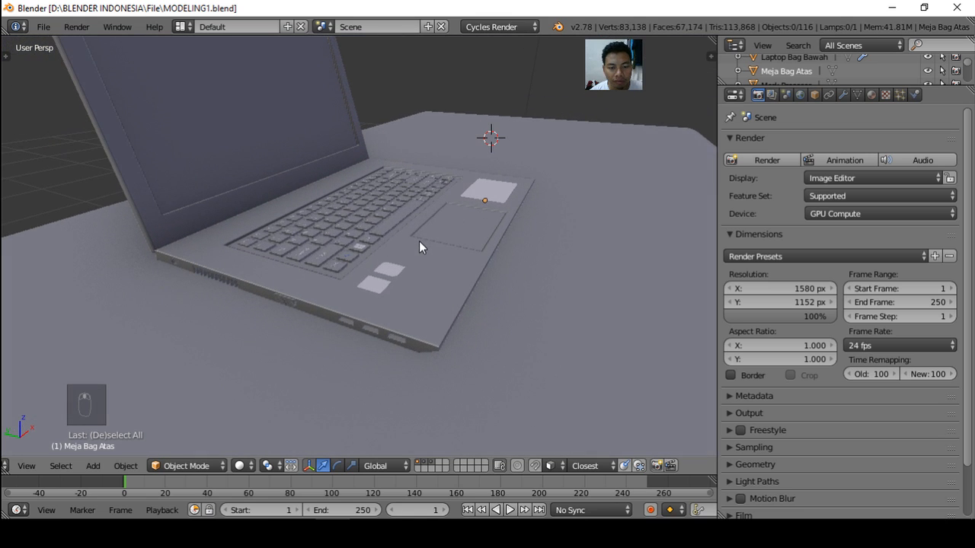
key("KP_0")
key("KP_0")
scroll(424, 293, "up", 2)
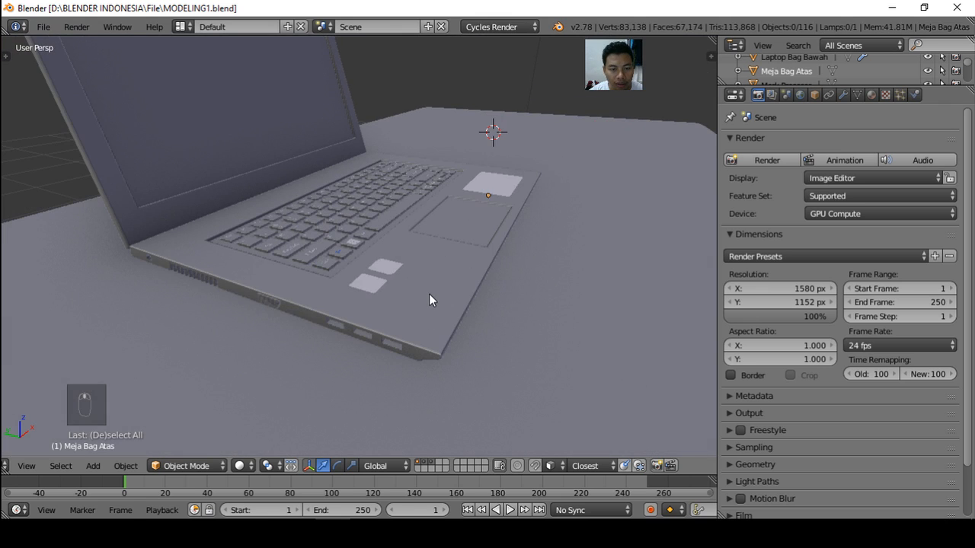
right_click(425, 311)
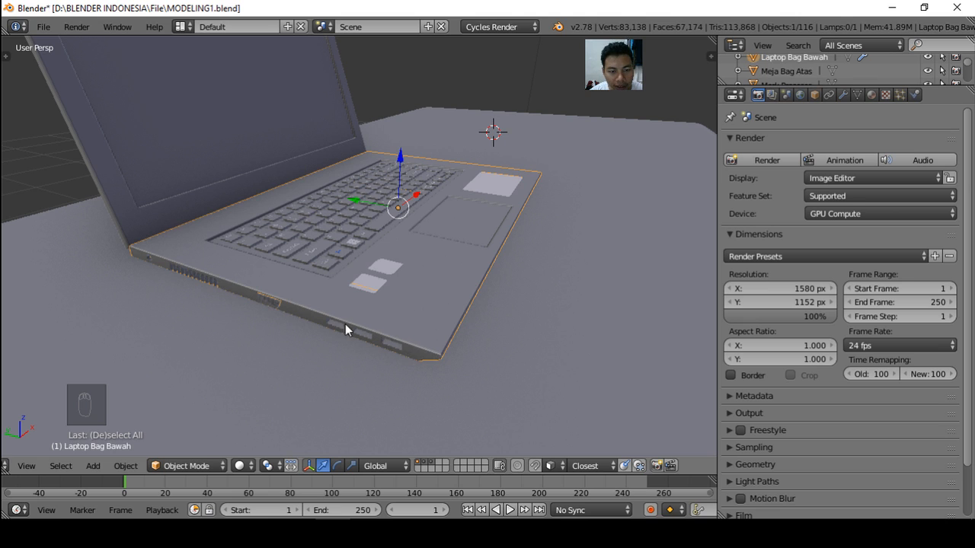
middle_click_drag(431, 302, 439, 304)
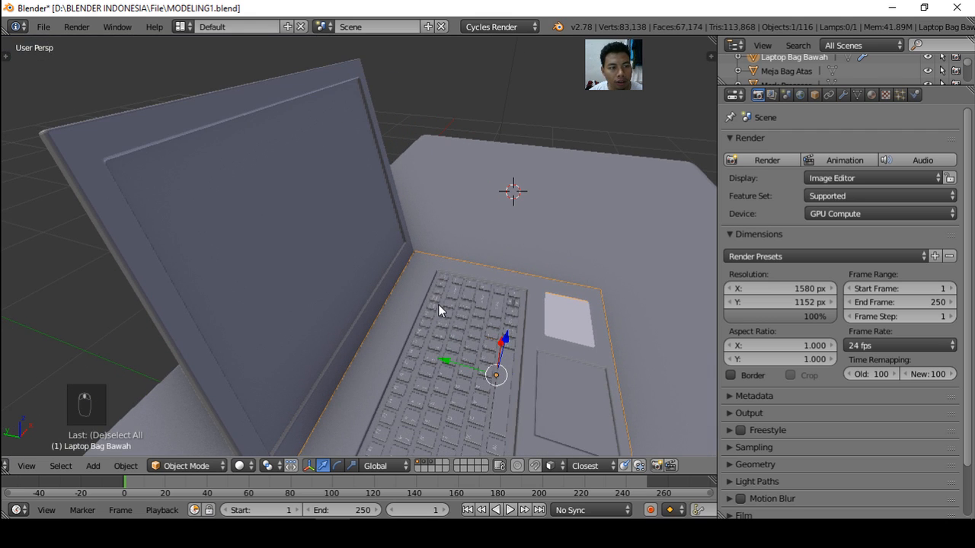
scroll(450, 295, "down", 6)
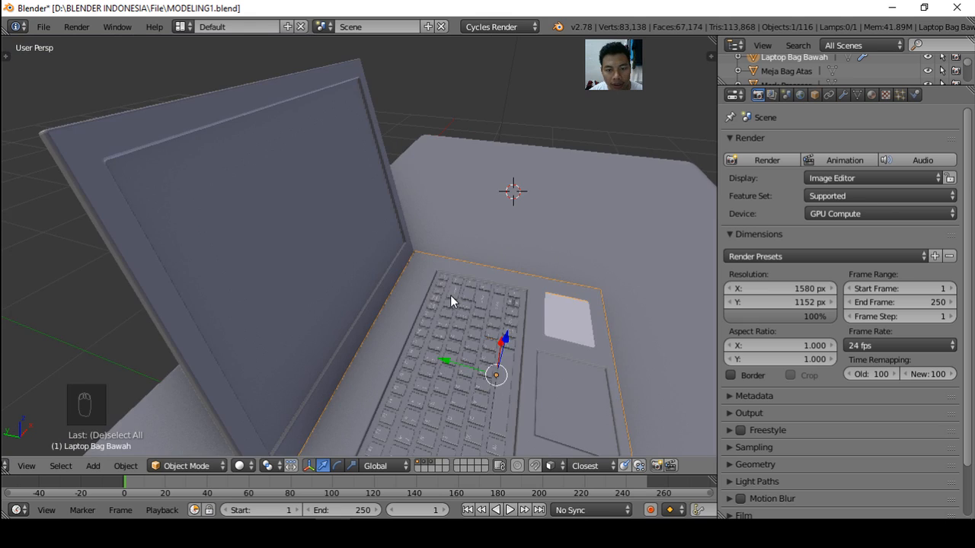
scroll(459, 337, "up", 7)
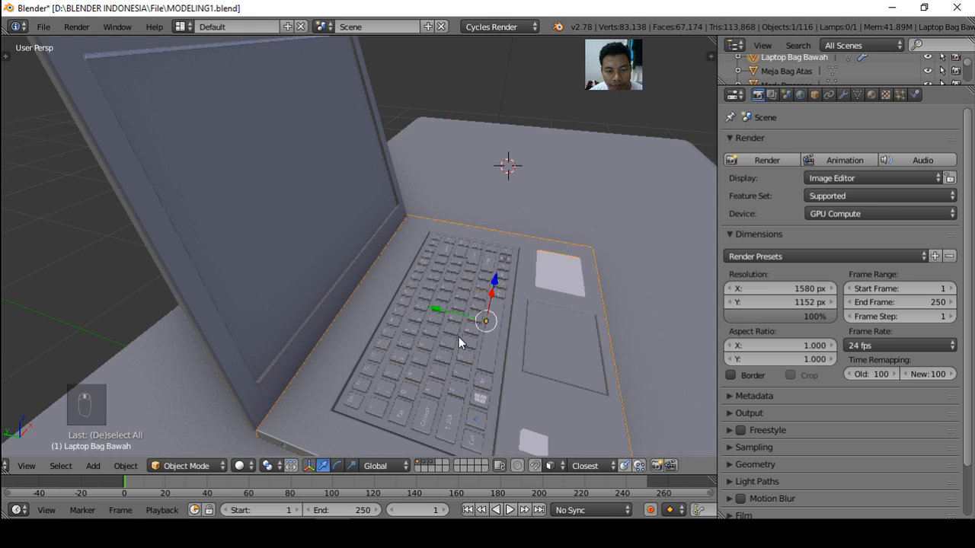
Select the laptop's LCD object and enter Edit Mode on its mesh
right_click(162, 229)
scroll(190, 227, "down", 5)
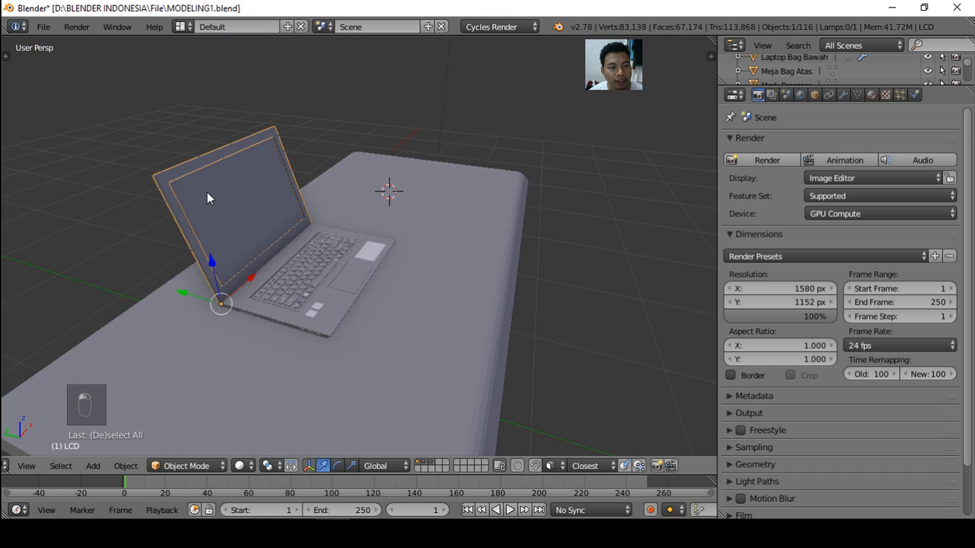
middle_click_drag(274, 242, 257, 212)
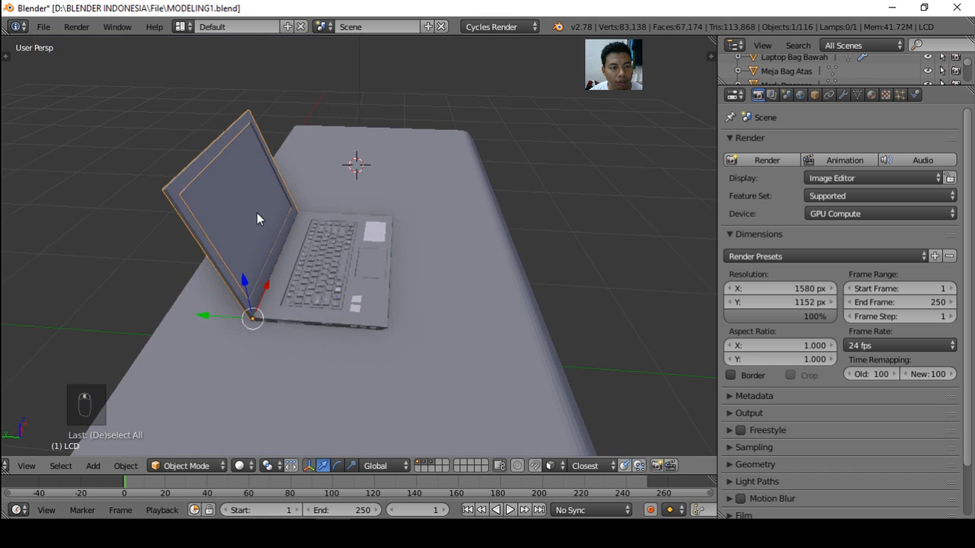
scroll(259, 207, "up", 3)
scroll(259, 208, "up", 2)
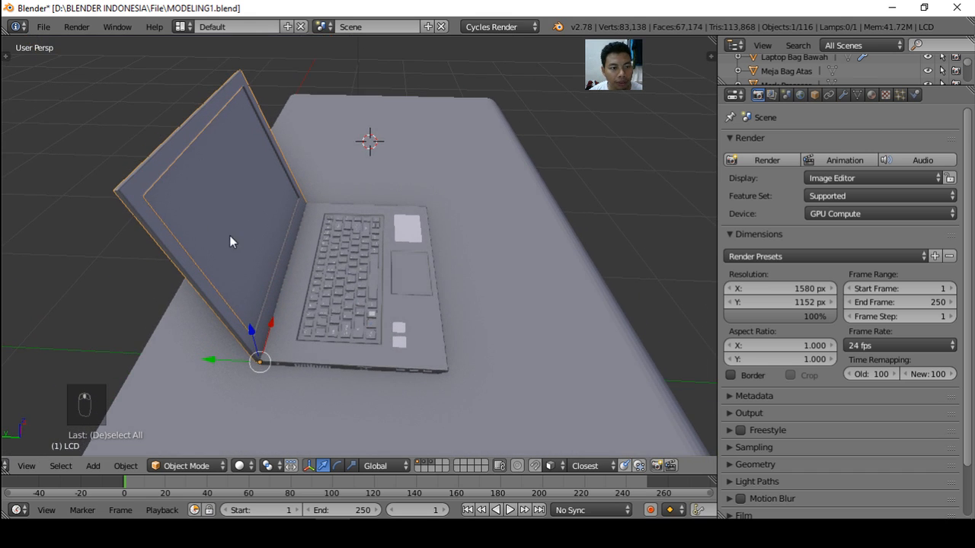
key("Tab")
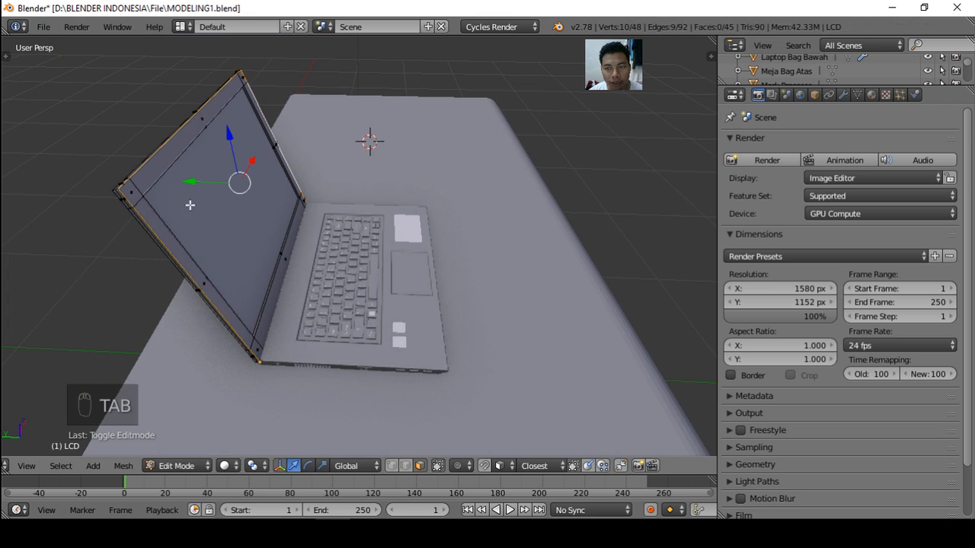
Turn off the display of the LCD's Bevel modifier in Edit Mode
left_click(842, 95)
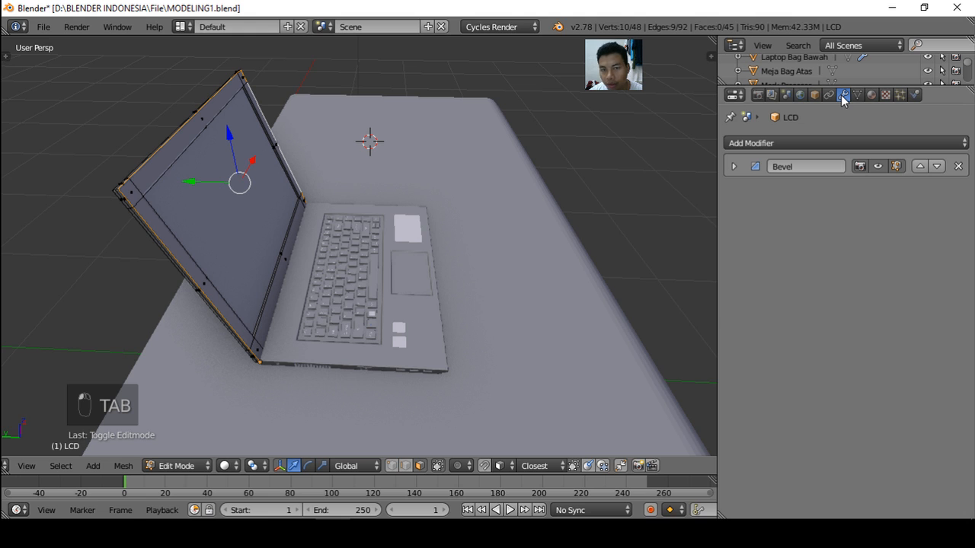
left_click(896, 166)
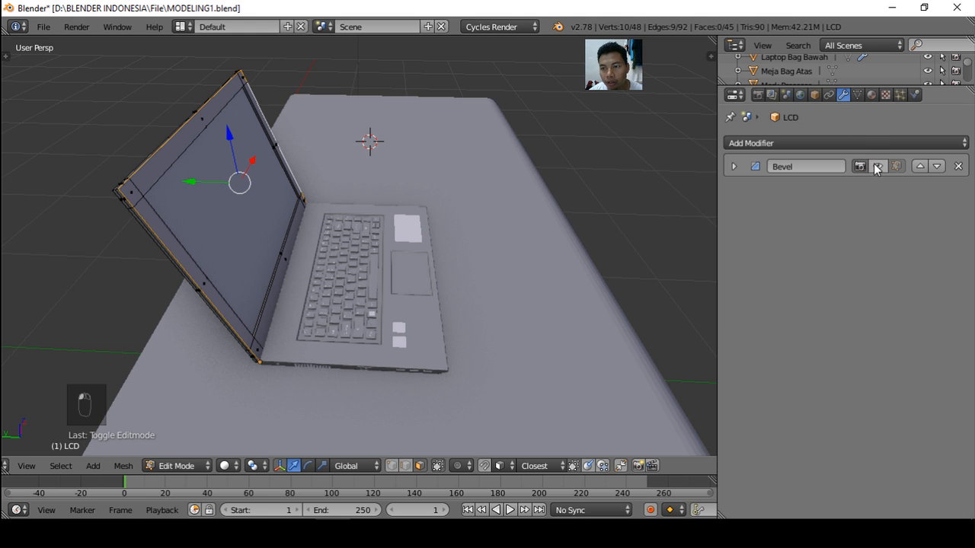
middle_click_drag(264, 166, 289, 220)
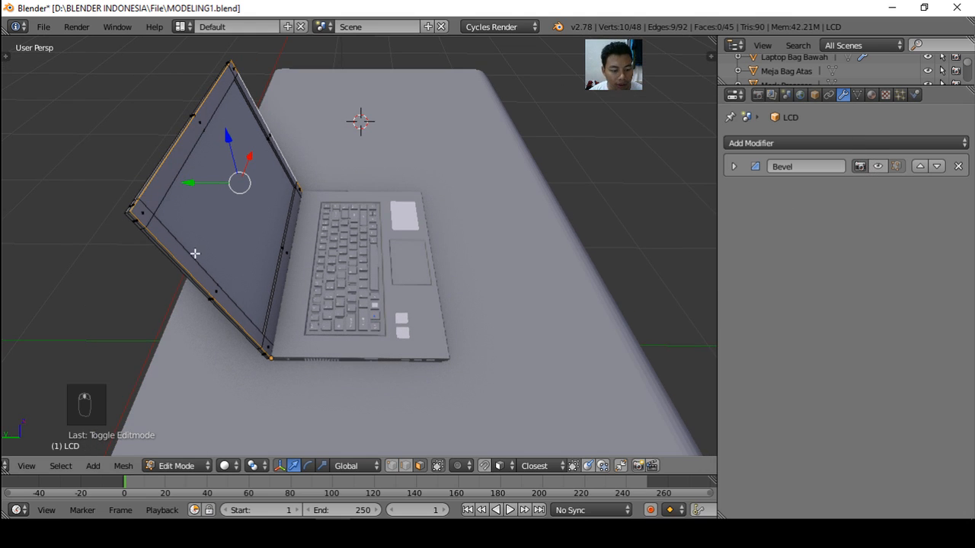
Switch the LCD mesh to edge selection and clear the current selection
key("a")
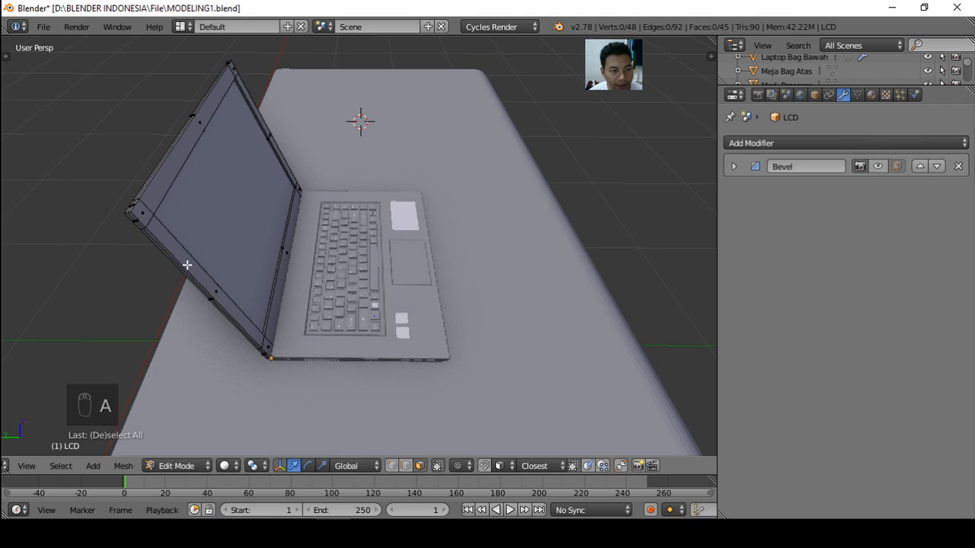
key("a")
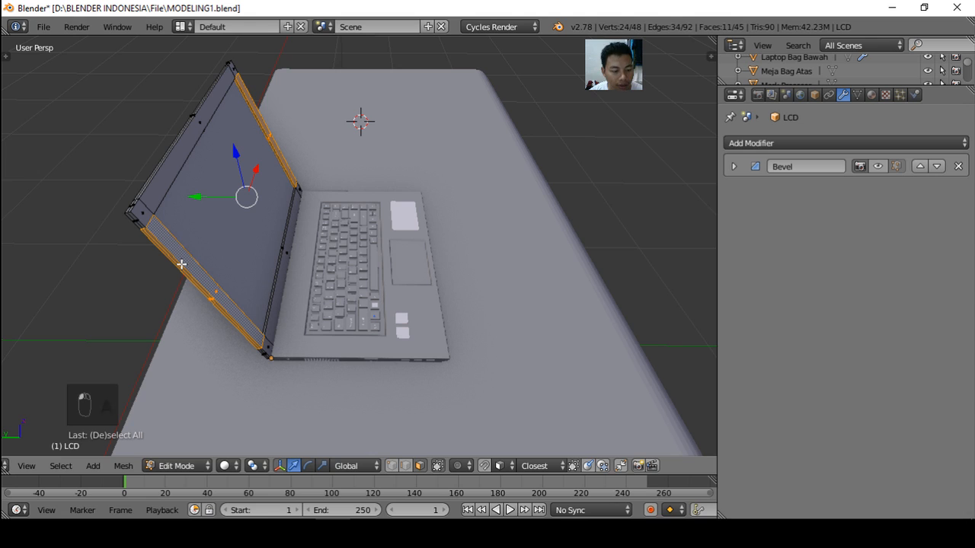
key("ctrl+Tab")
left_click(185, 279)
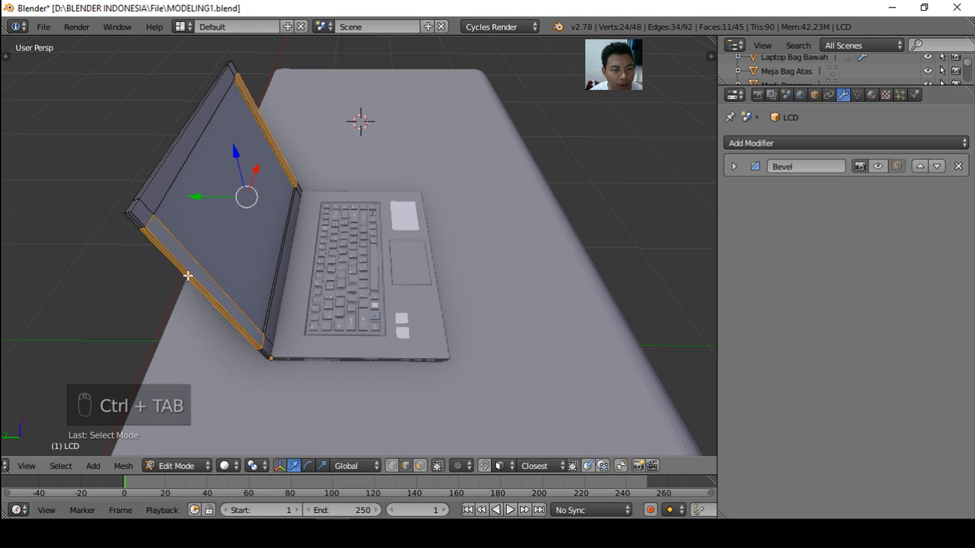
key("a")
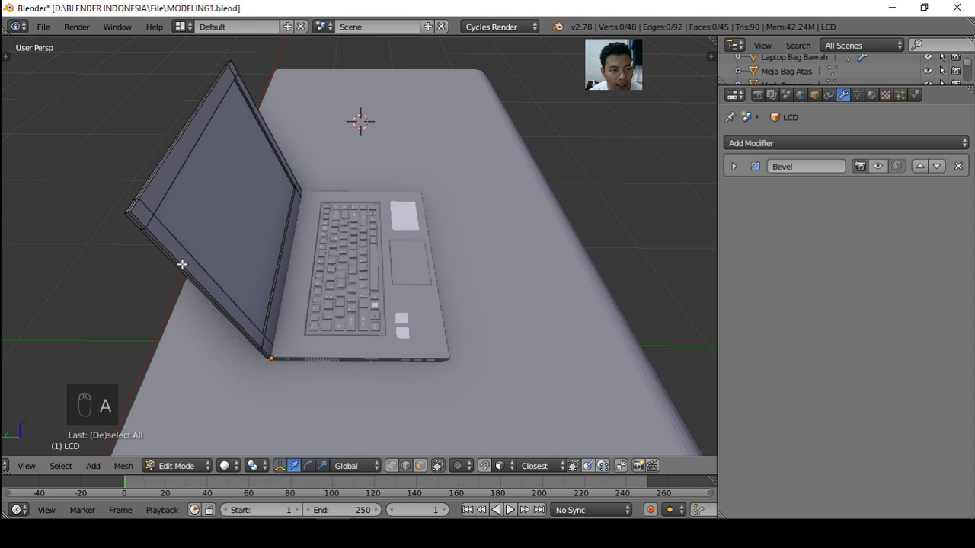
Select the outer front edges along both sides and the upper rim of the LCD frame
right_click(182, 265, "alt")
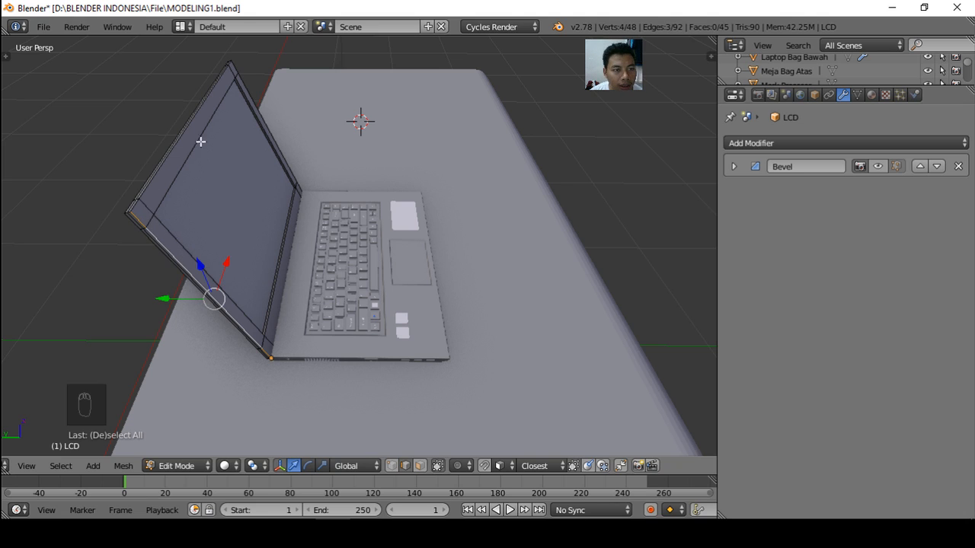
right_click(159, 168, "alt+shift")
middle_click_drag(266, 252, 93, 211)
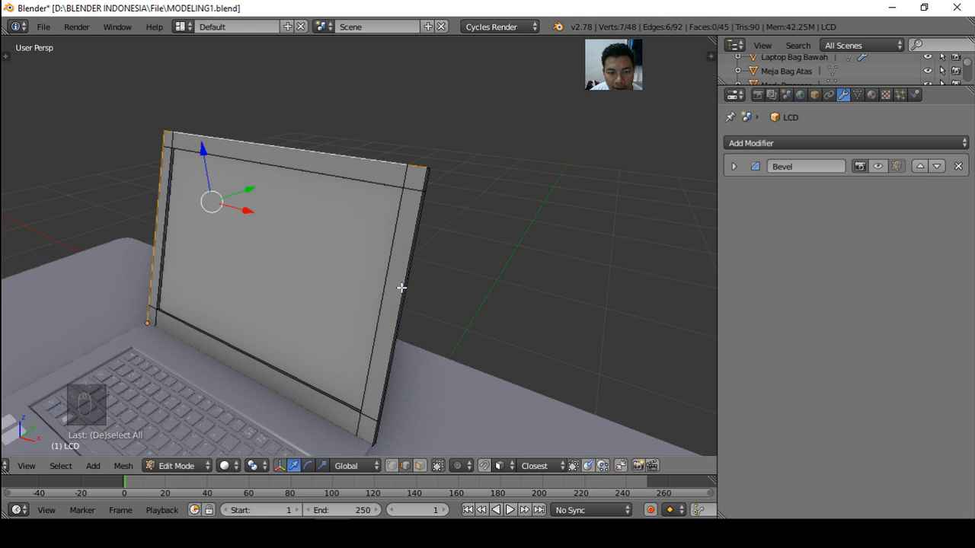
right_click(402, 287, "alt+shift")
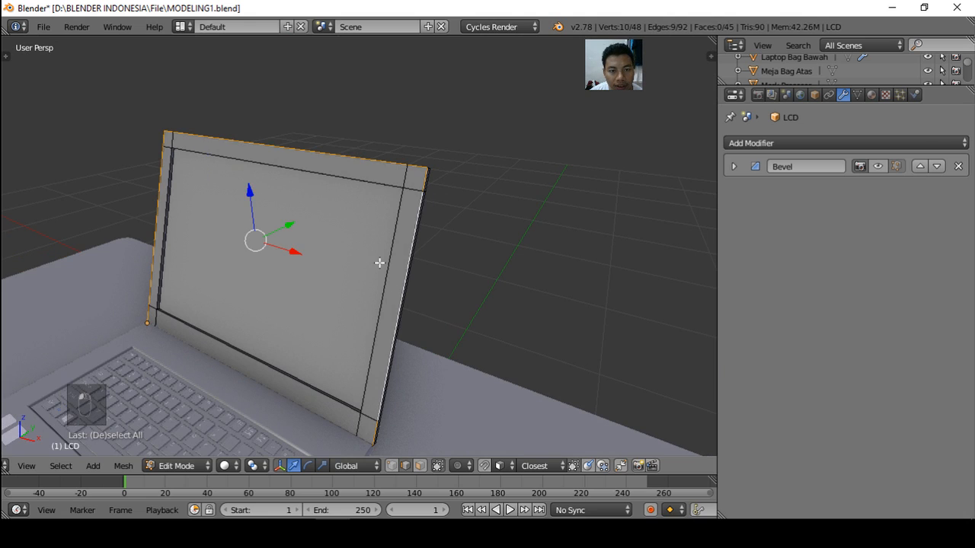
middle_click_drag(393, 267, 333, 254)
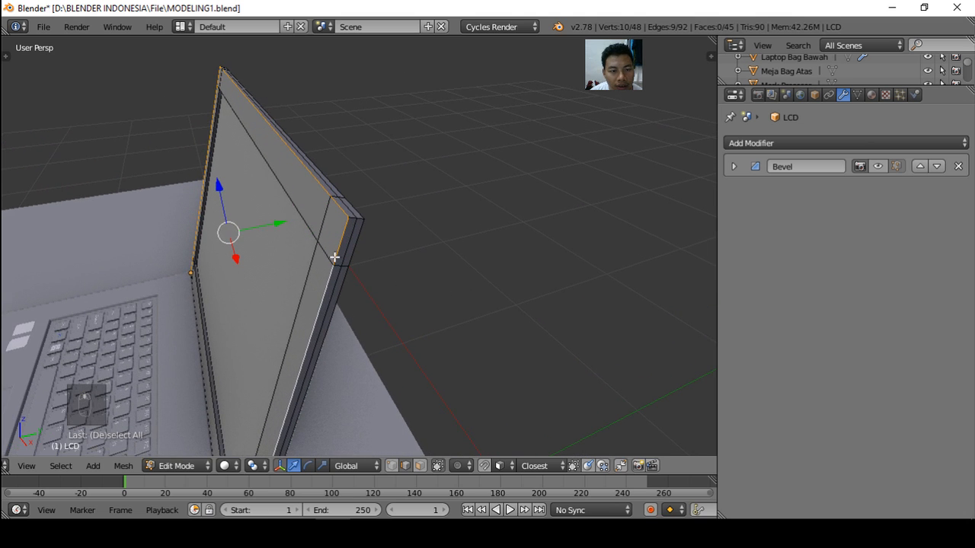
Bevel the selected outer LCD edges with an offset of about 0.011 and one segment
key("ctrl+b")
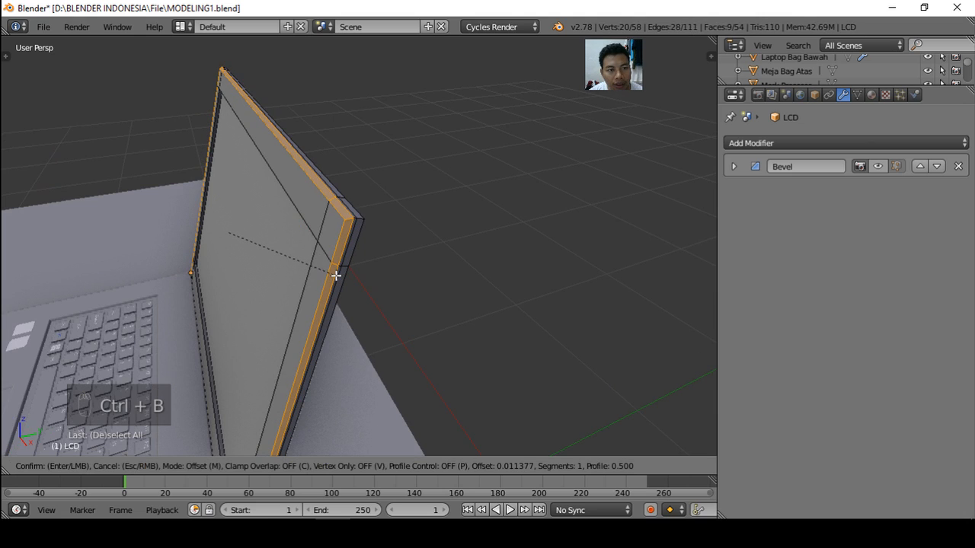
left_click(336, 275)
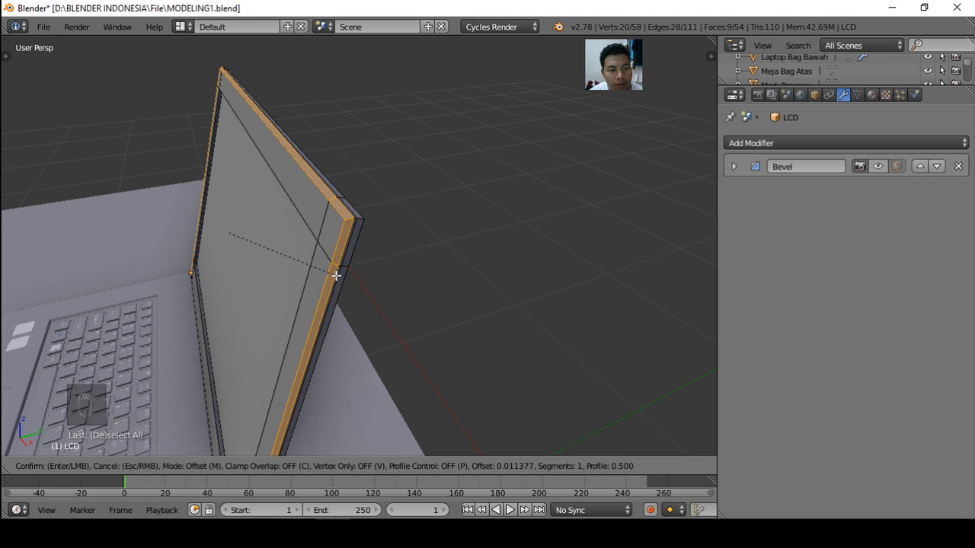
scroll(335, 274, "up", 1)
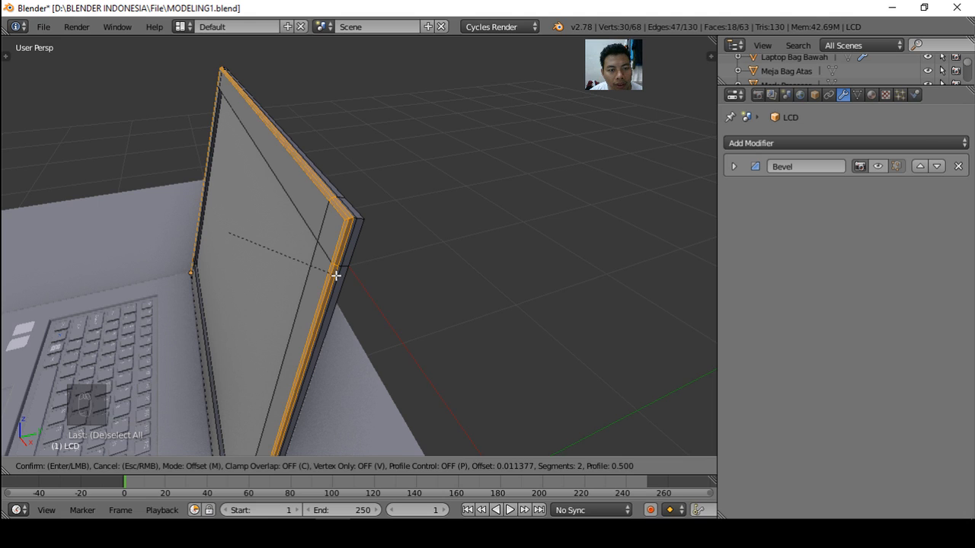
scroll(336, 275, "down", 1)
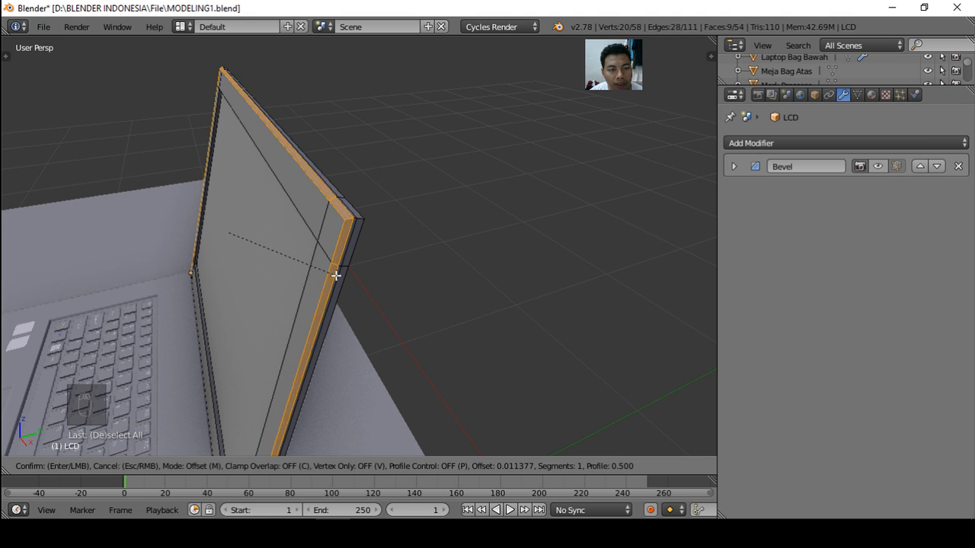
left_click(336, 275)
Adjust the bevel on the LCD's outer edges to an amount of 0.030
middle_click_drag(294, 287, 439, 277)
key("t")
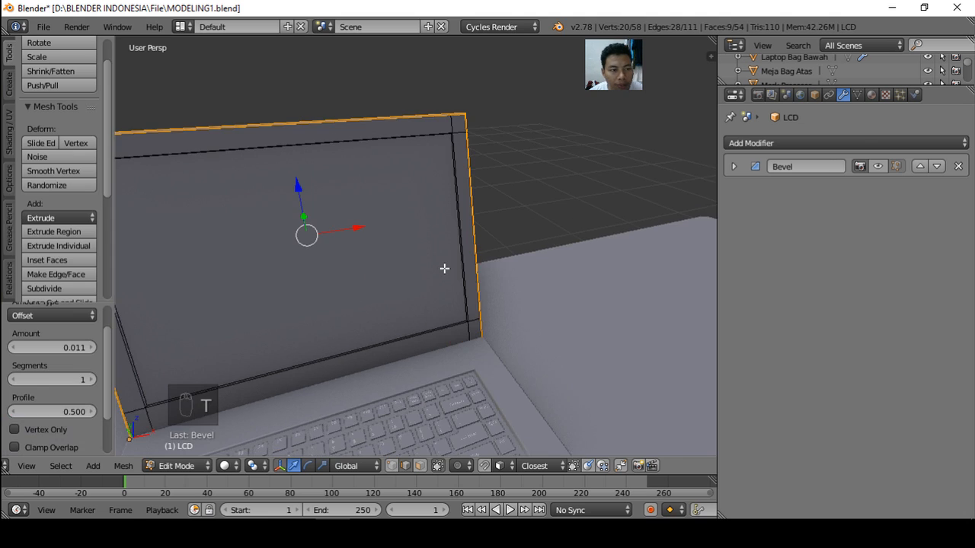
scroll(440, 272, "down", 5)
left_click_drag(74, 388, 17, 380)
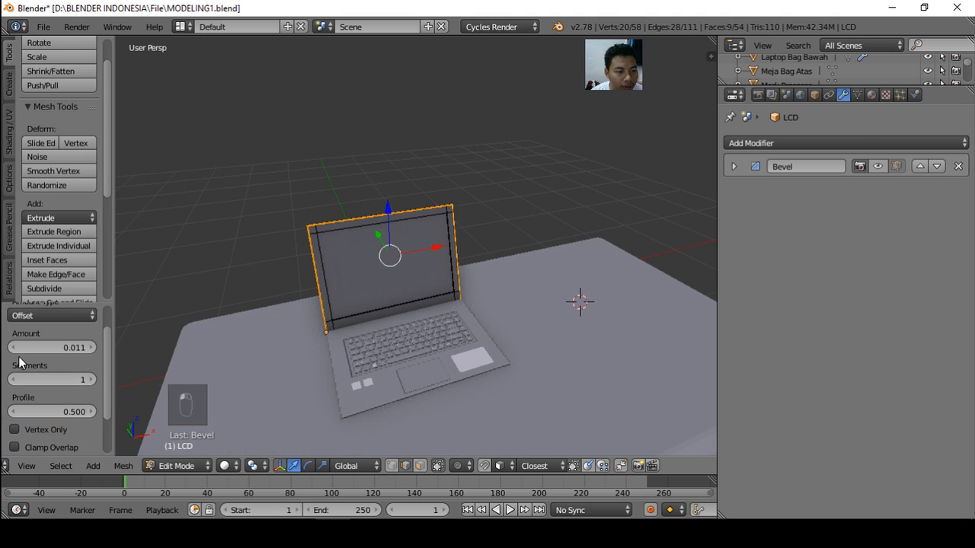
left_click_drag(72, 349, 35, 349)
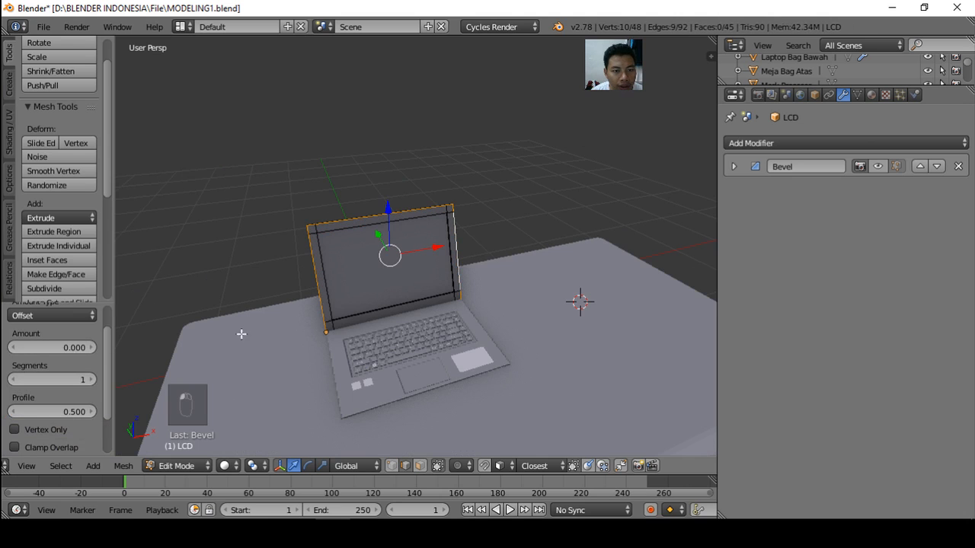
scroll(358, 223, "up", 5)
middle_click_drag(334, 267, 457, 256)
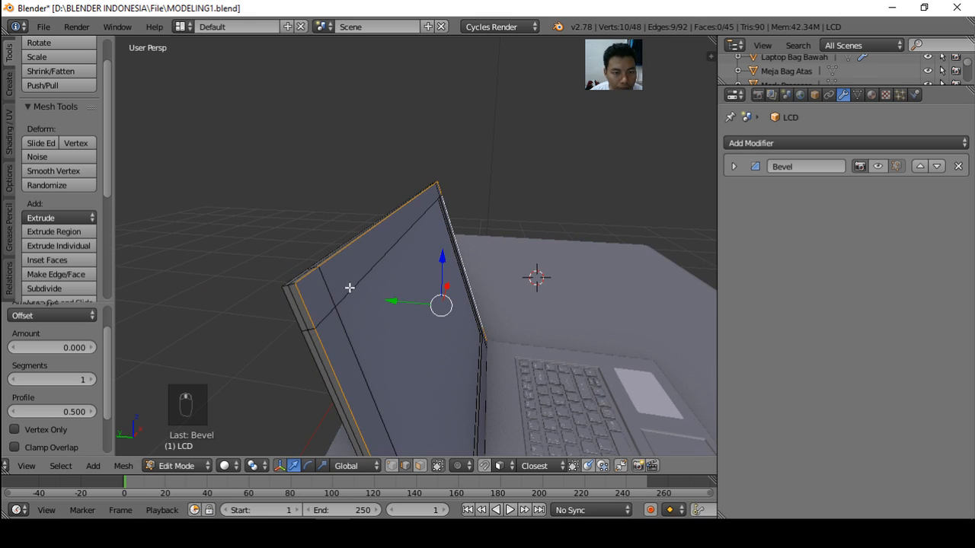
scroll(348, 285, "up", 2)
scroll(343, 291, "down", 2)
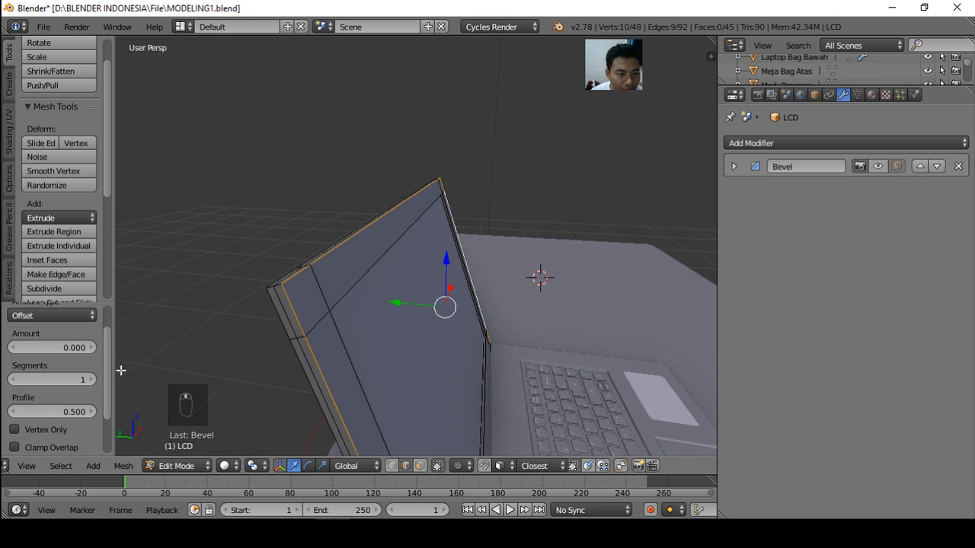
left_click_drag(73, 348, 89, 347)
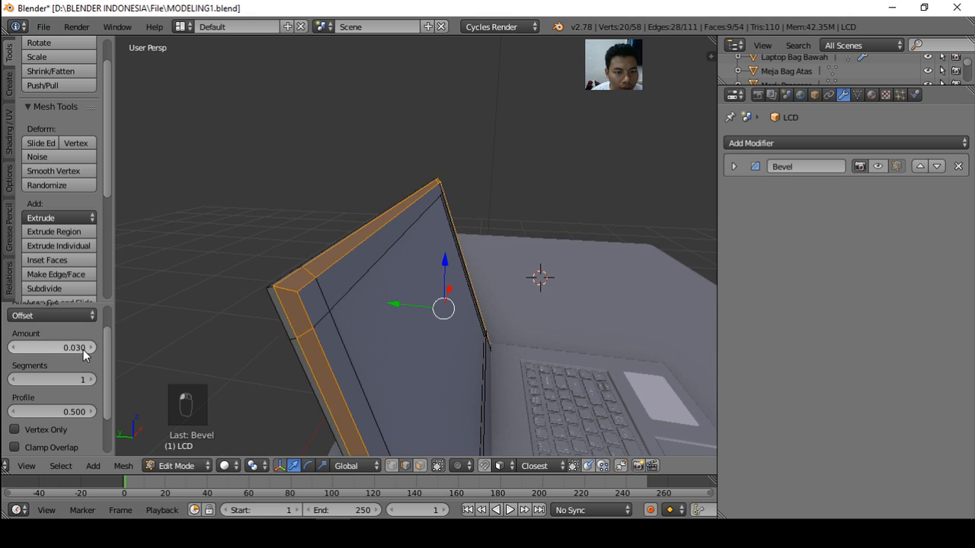
Try a bevel amount of 0.010 on the LCD's outer edges, return to Object Mode and enable the Bevel modifier in the viewport
left_click(12, 348)
left_click(13, 348)
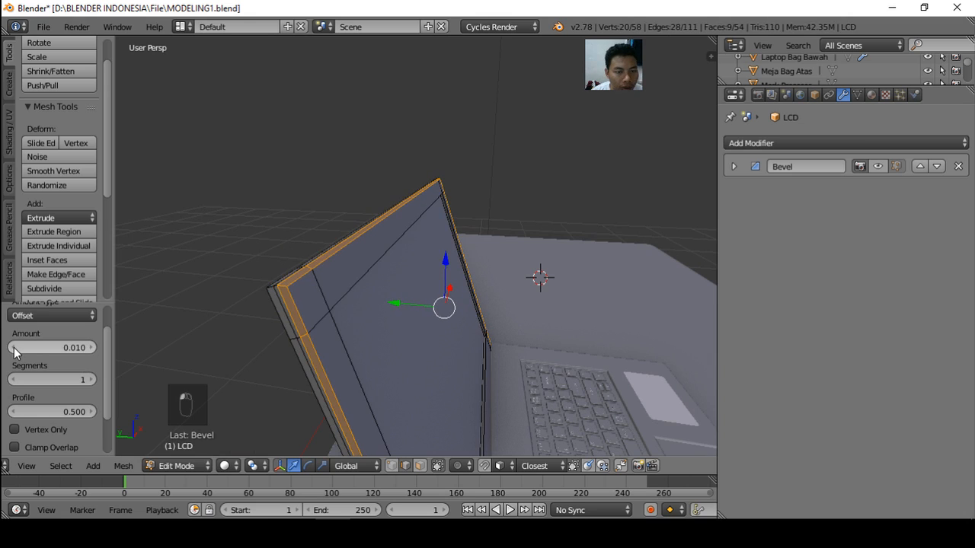
key("Tab")
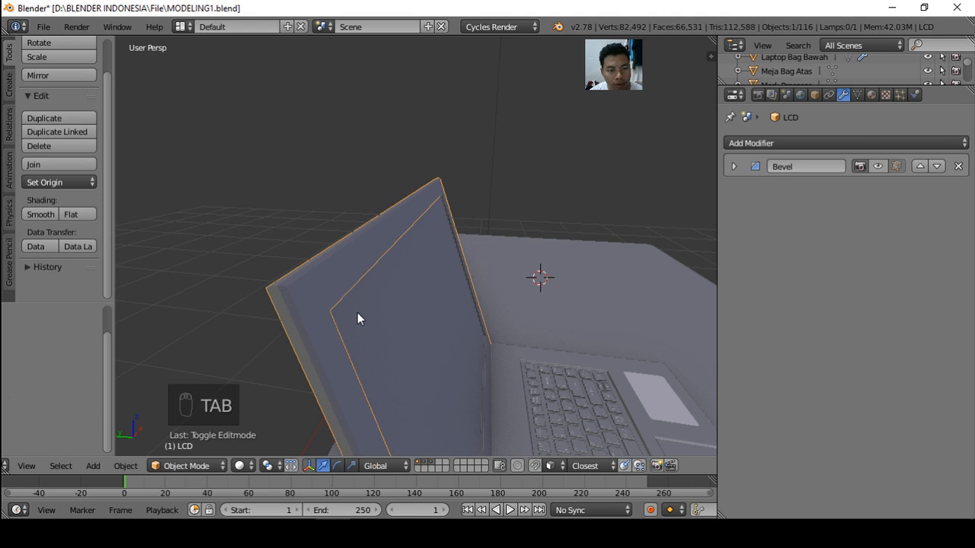
left_click(878, 166)
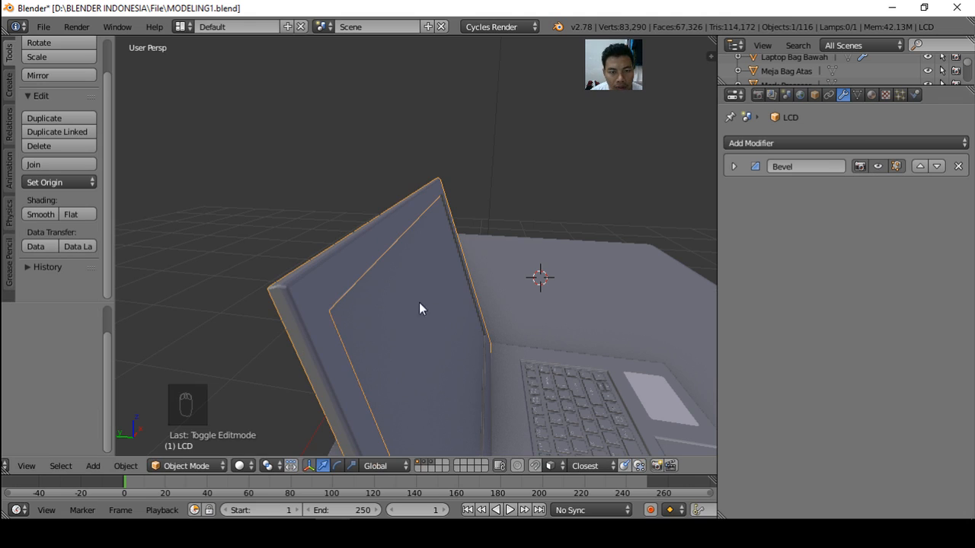
Undo the manual edge bevel on the LCD frame
key("ctrl+z")
key("ctrl+z")
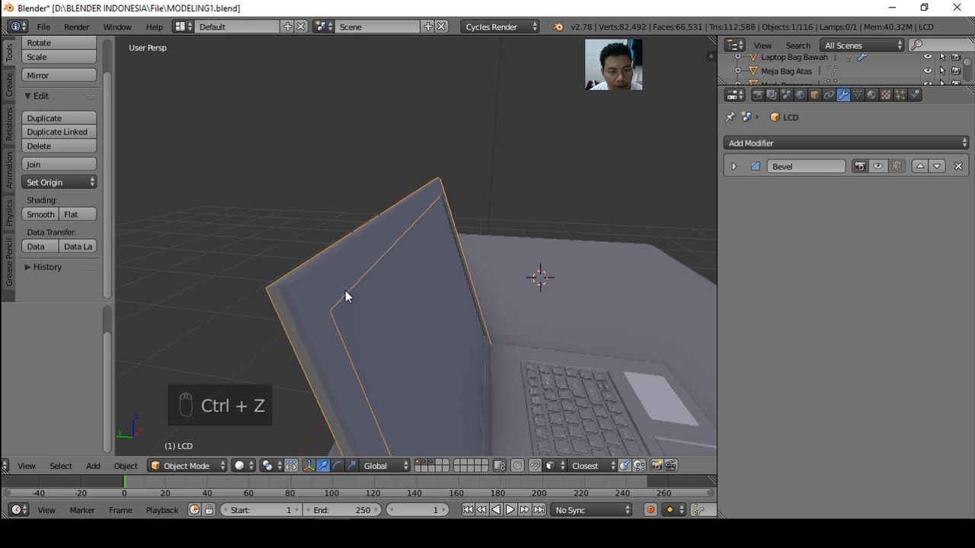
scroll(347, 286, "down", 4)
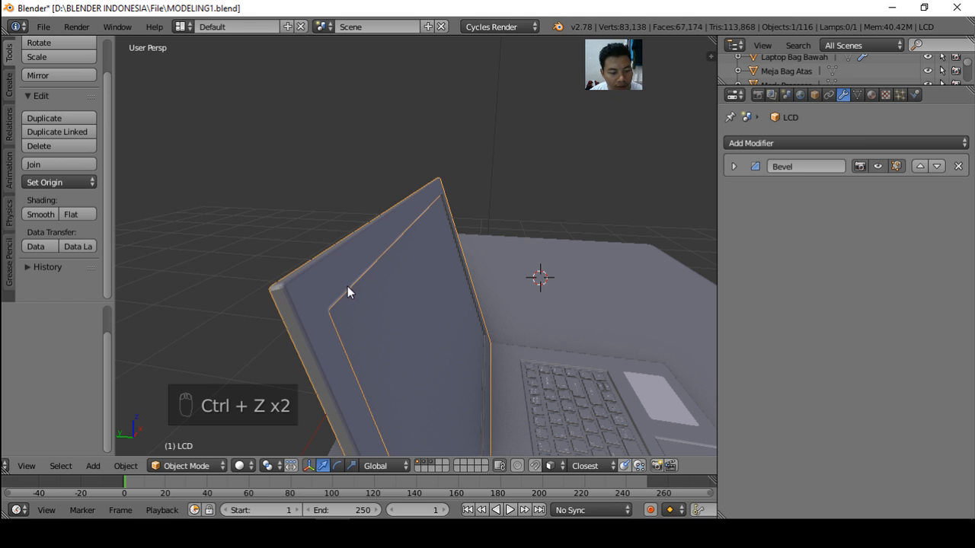
Inspect the laptop's screen, keyboard and side ports on the table from several angles
scroll(374, 353, "up", 1)
scroll(373, 353, "up", 1)
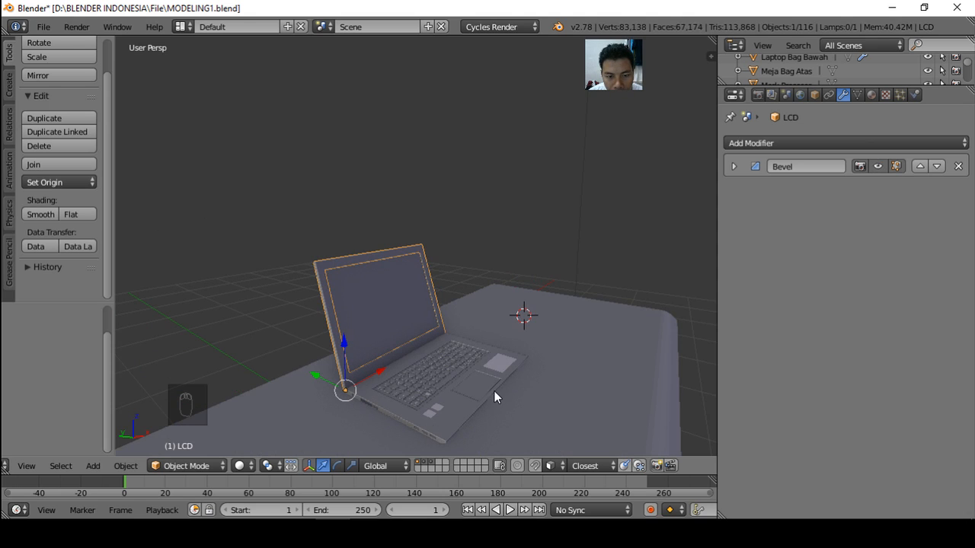
middle_click_drag(493, 390, 490, 371)
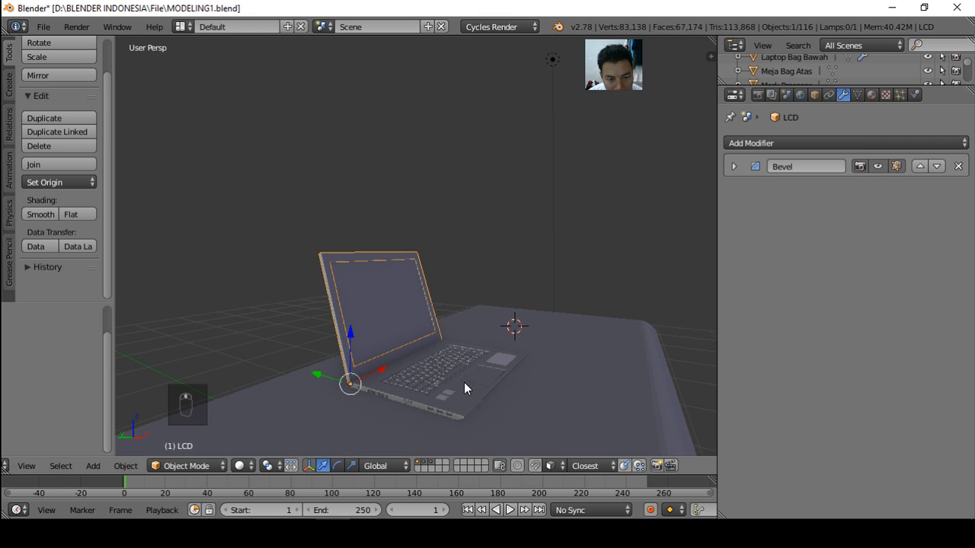
scroll(464, 380, "up", 3)
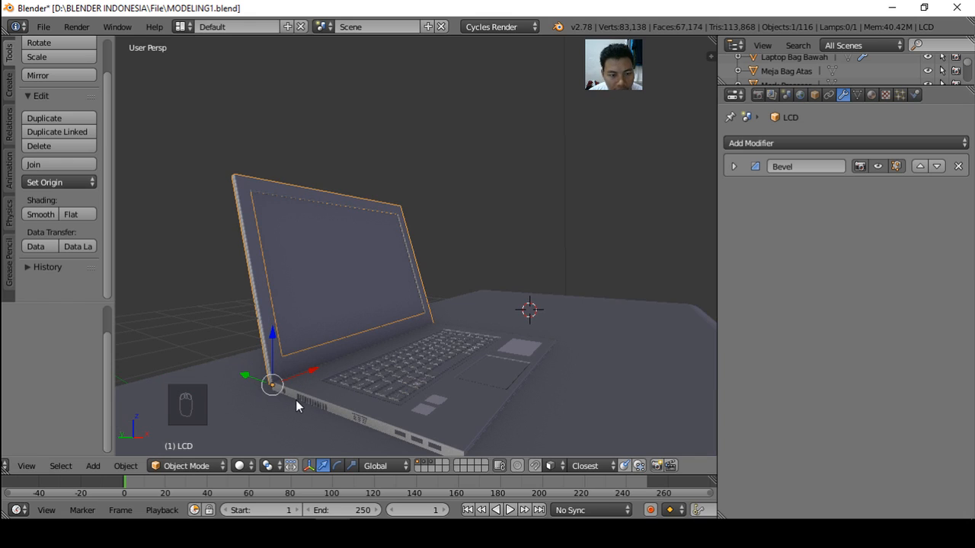
scroll(393, 396, "down", 4)
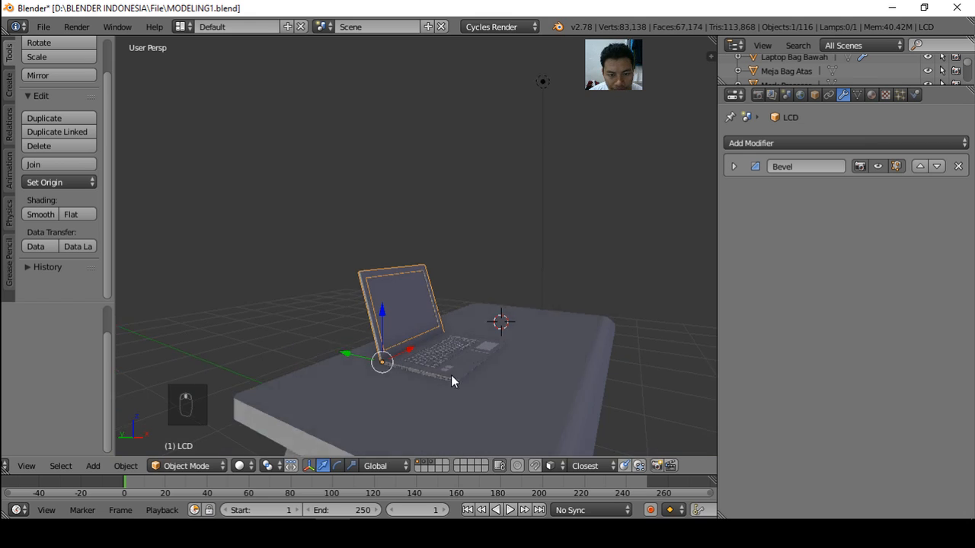
scroll(449, 379, "up", 1)
middle_click_drag(480, 393, 451, 392)
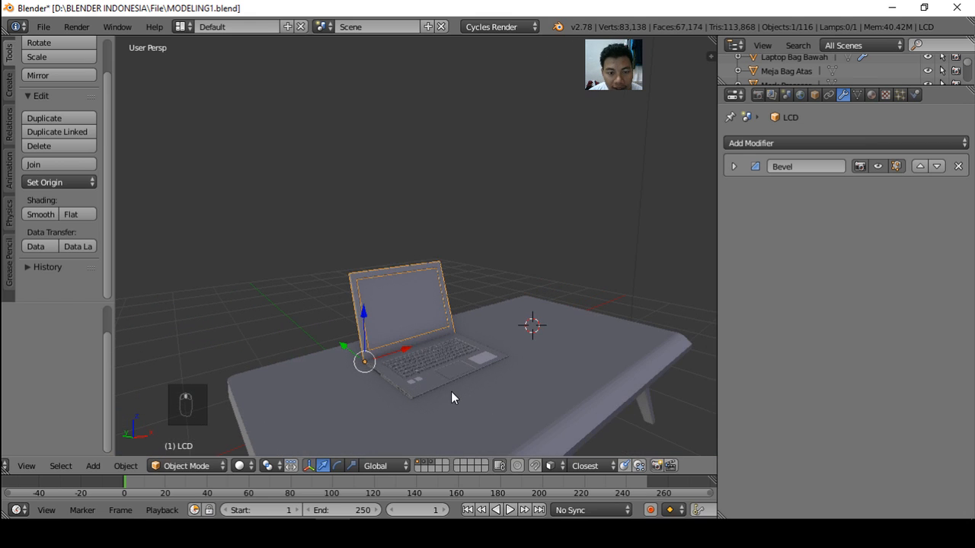
Hide the tool shelf and deselect all objects in the scene
key("t")
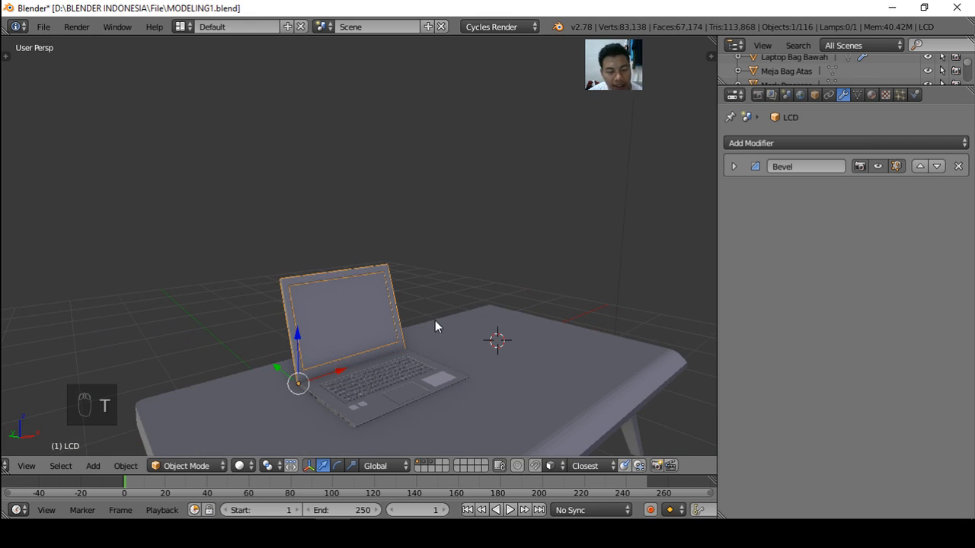
mouse_move(434, 335)
middle_mouse_down()
mouse_move(439, 317)
mouse_move(439, 351)
middle_mouse_up()
key("a")
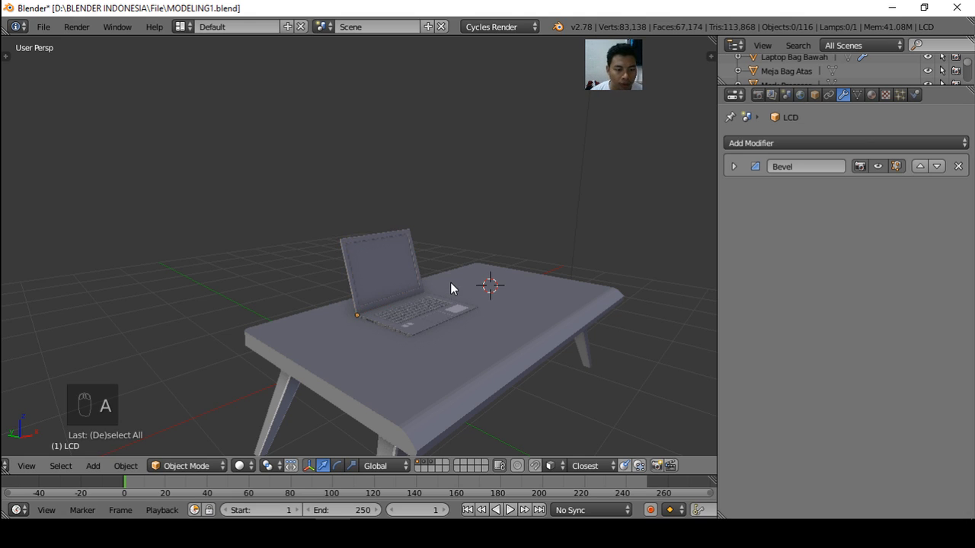
Preview the laptop and table with Rendered viewport shading and return the viewport to Solid
left_click(248, 466)
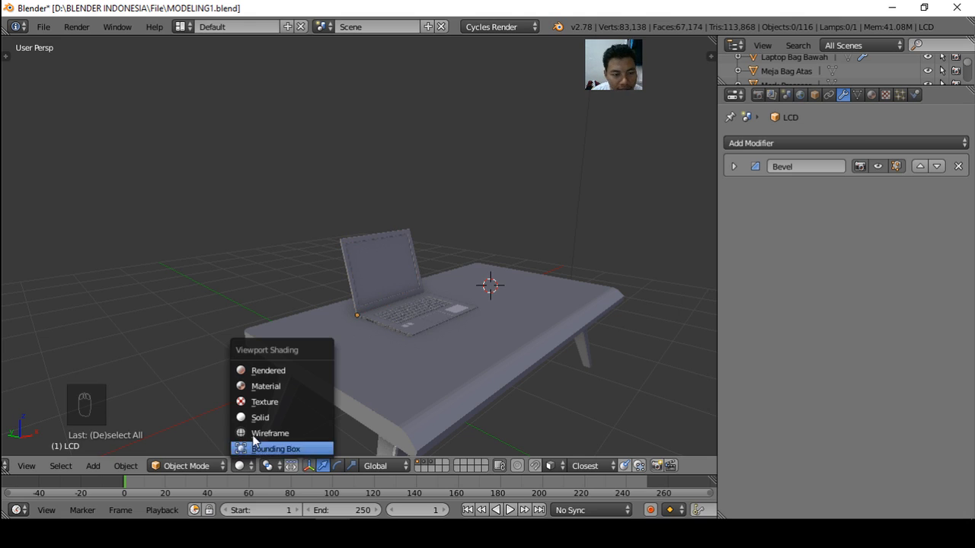
left_click(276, 372)
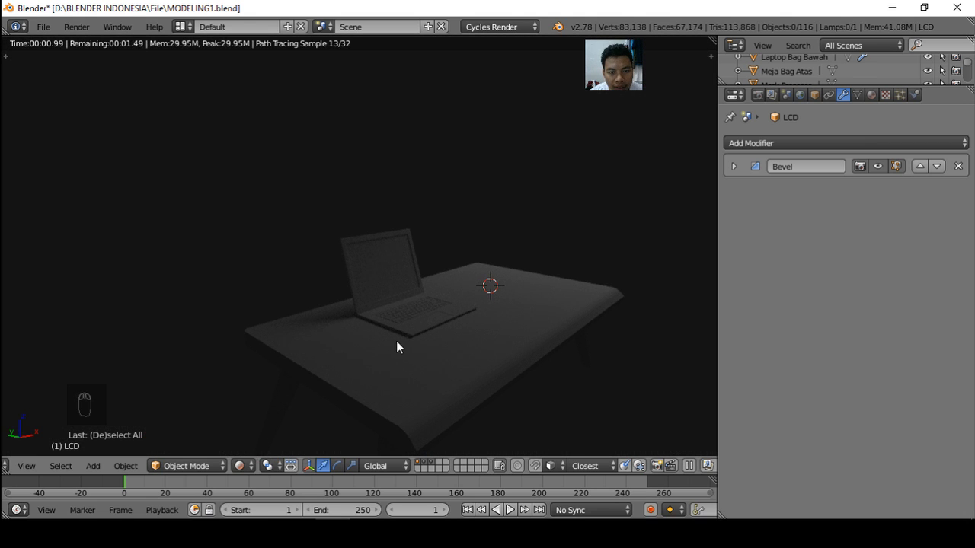
left_click(244, 468)
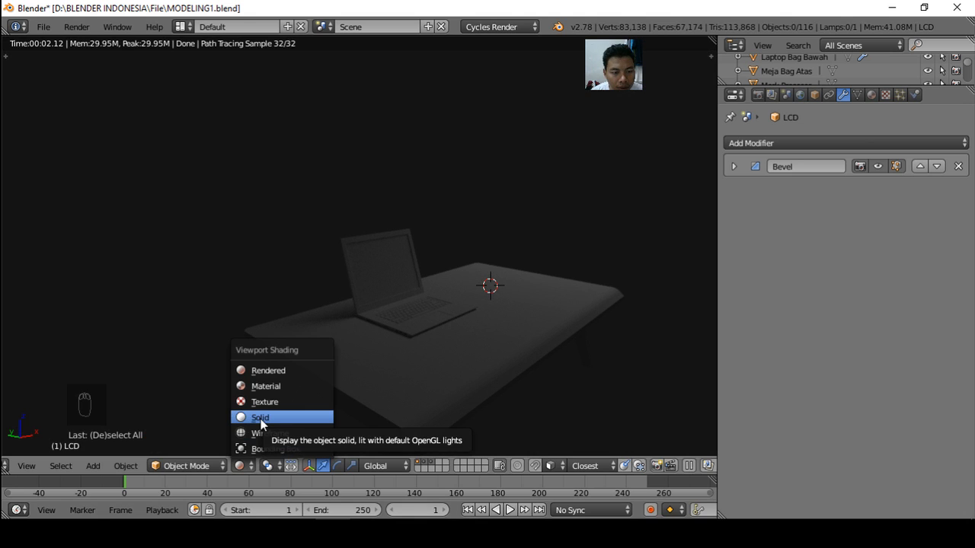
left_click(258, 419)
left_click(250, 469)
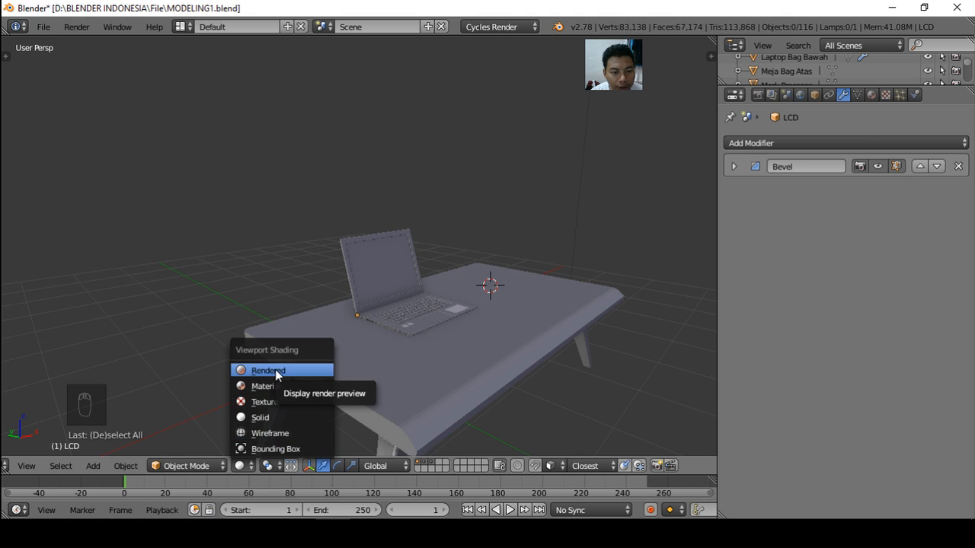
left_click(263, 418)
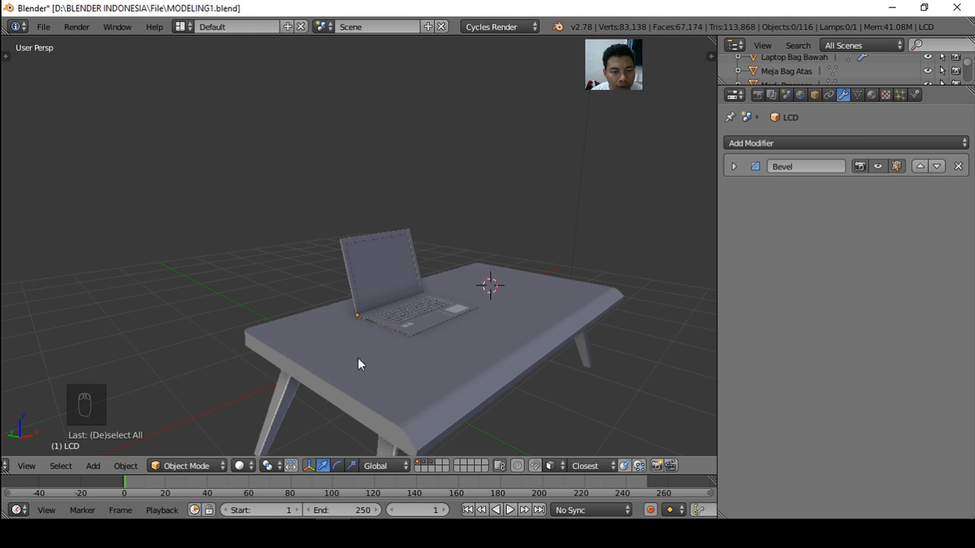
Check the Rendered preview of the table and laptop from other viewing angles, ending in Solid shading
middle_click_drag(358, 364, 383, 335)
scroll(382, 334, "down", 2)
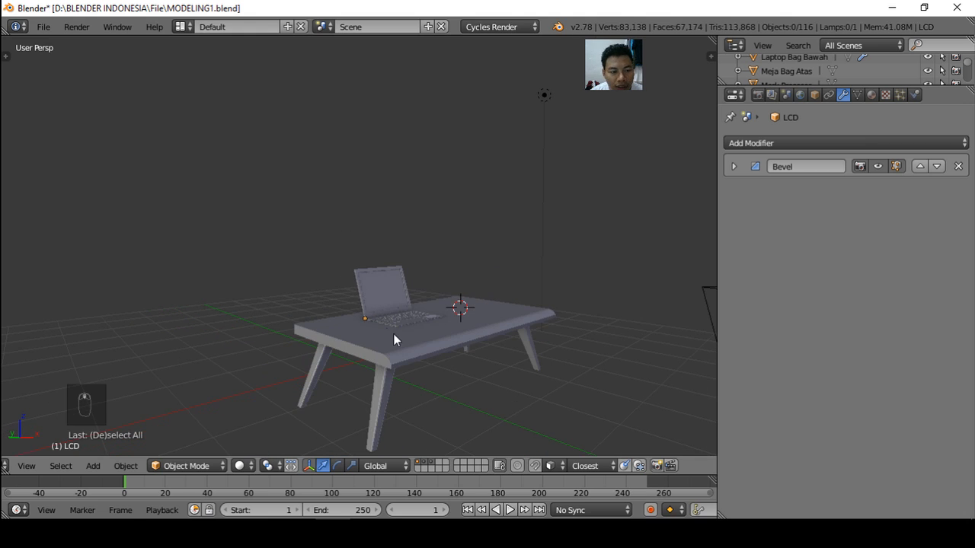
scroll(411, 347, "up", 2)
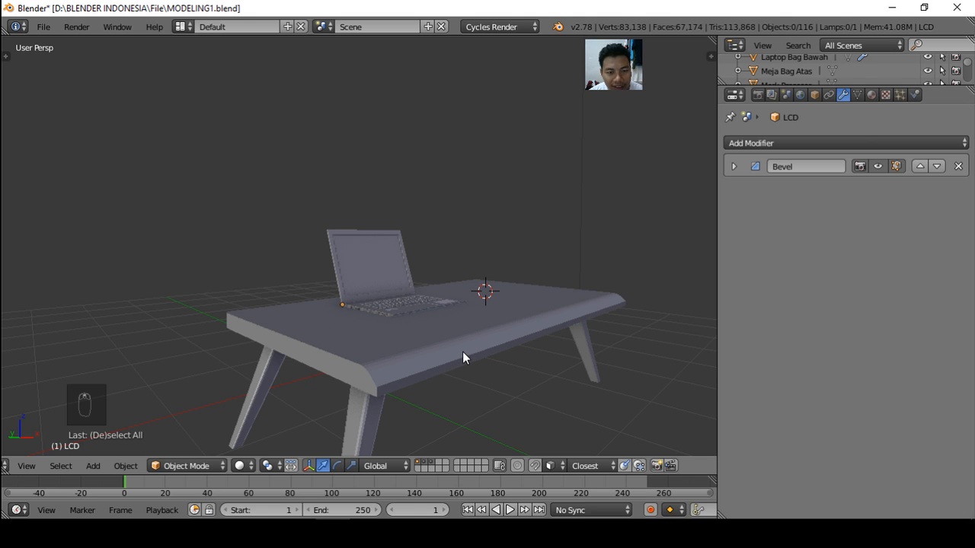
key("shift+z")
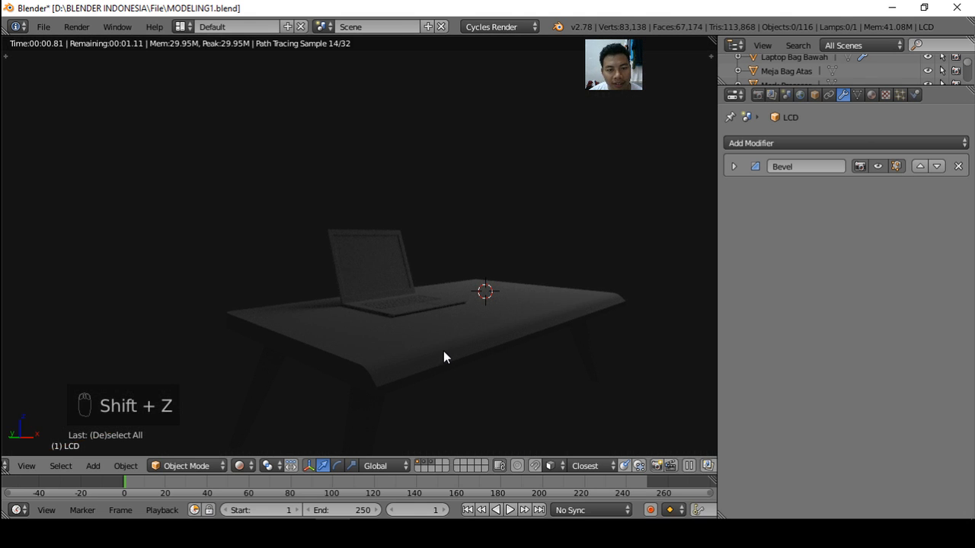
middle_click_drag(452, 357, 373, 352)
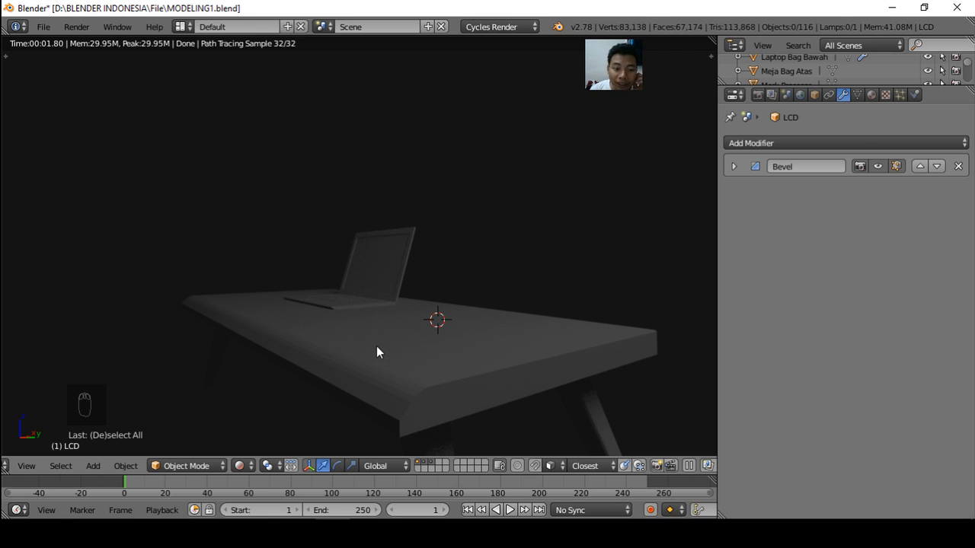
key("shift+z")
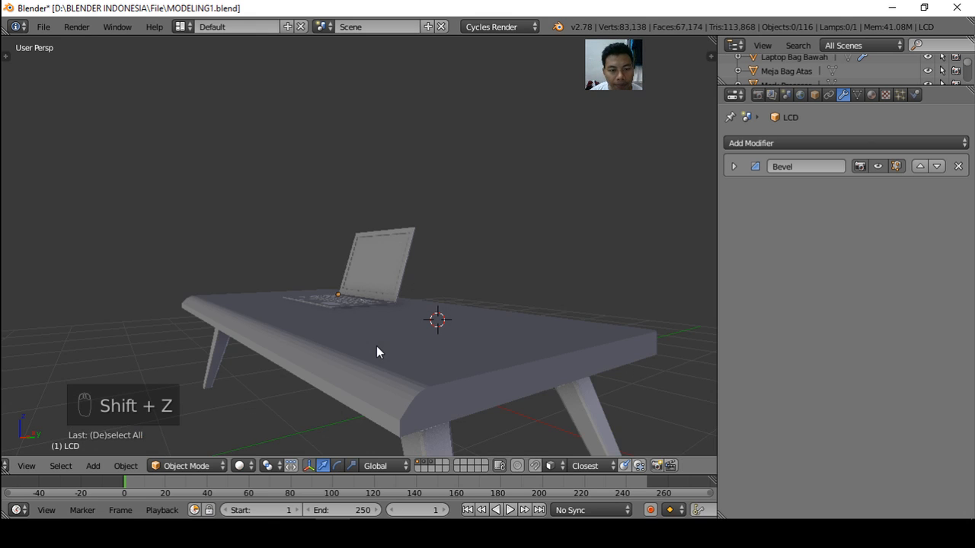
middle_click_drag(345, 346, 496, 344)
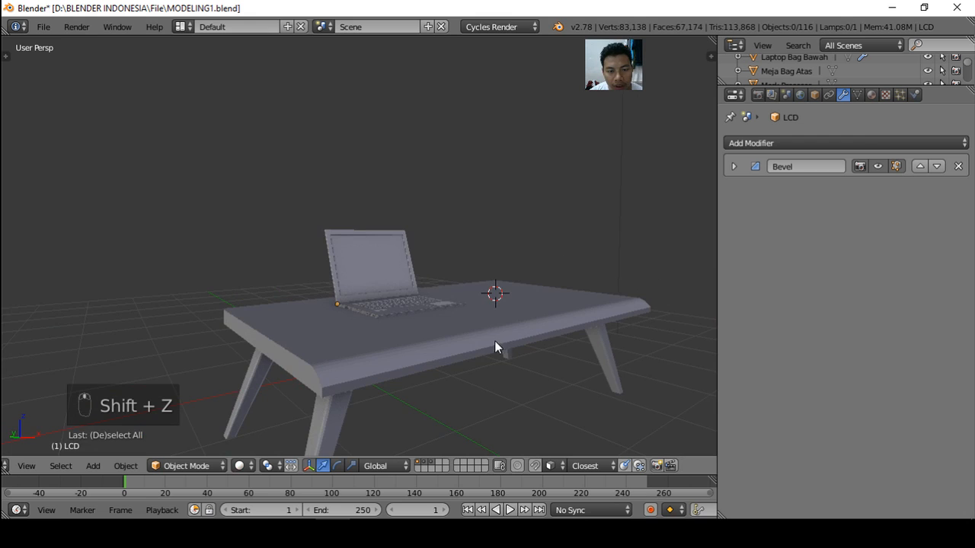
scroll(462, 328, "down", 3)
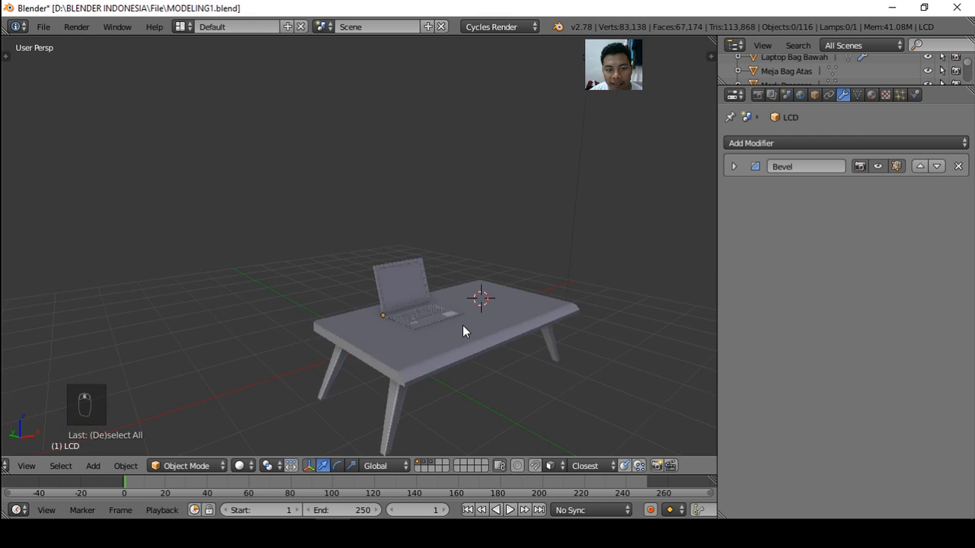
scroll(469, 325, "up", 2)
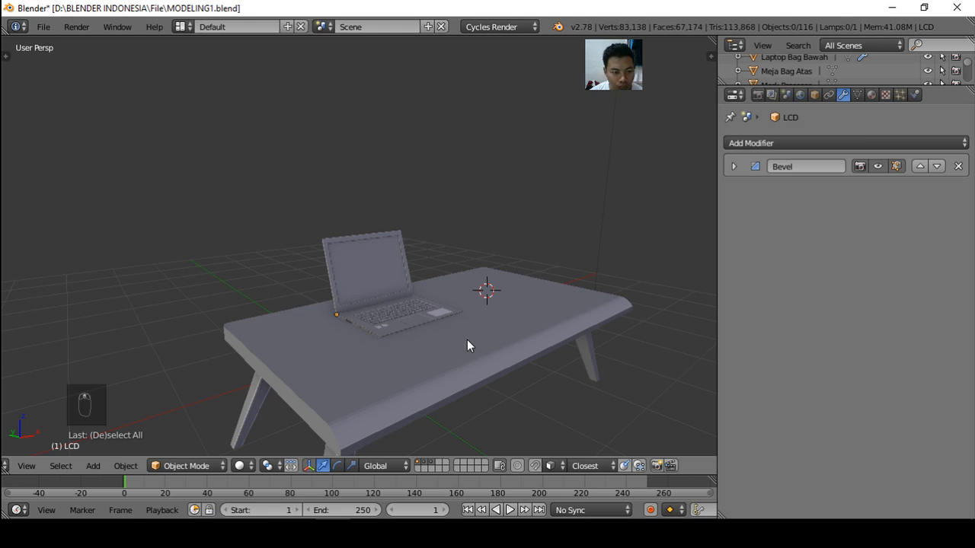
Show the scene's render settings and bring up the Cycles compute device options in the system User Preferences
left_click(757, 96)
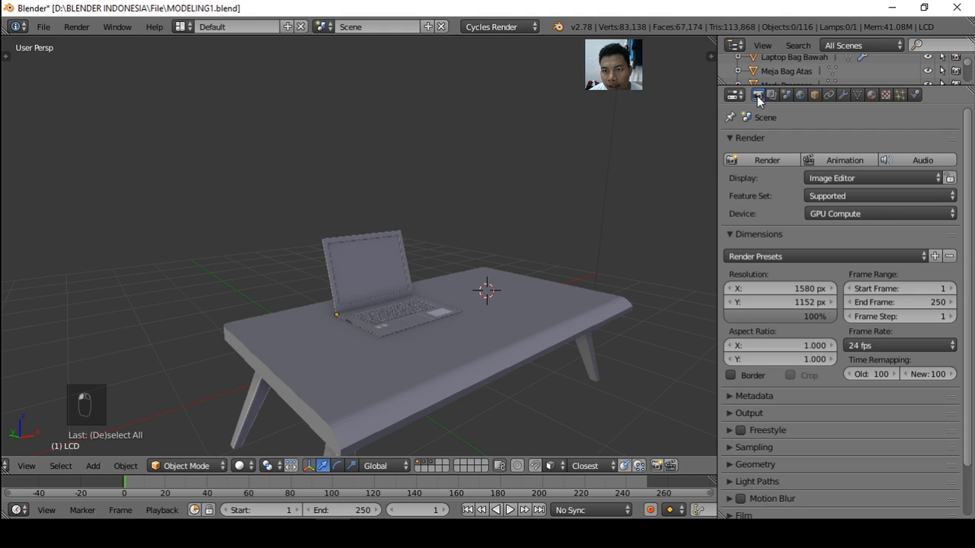
left_click(49, 29)
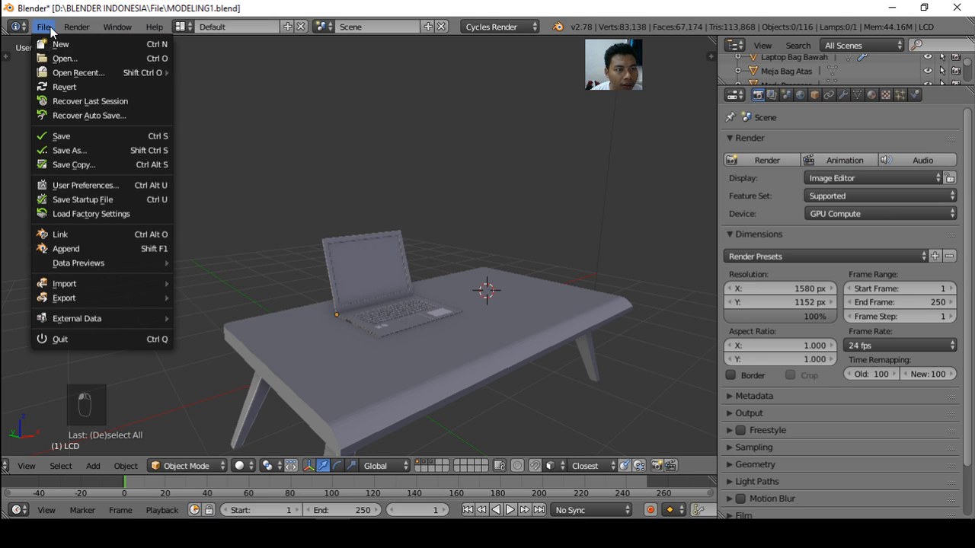
left_click(86, 185)
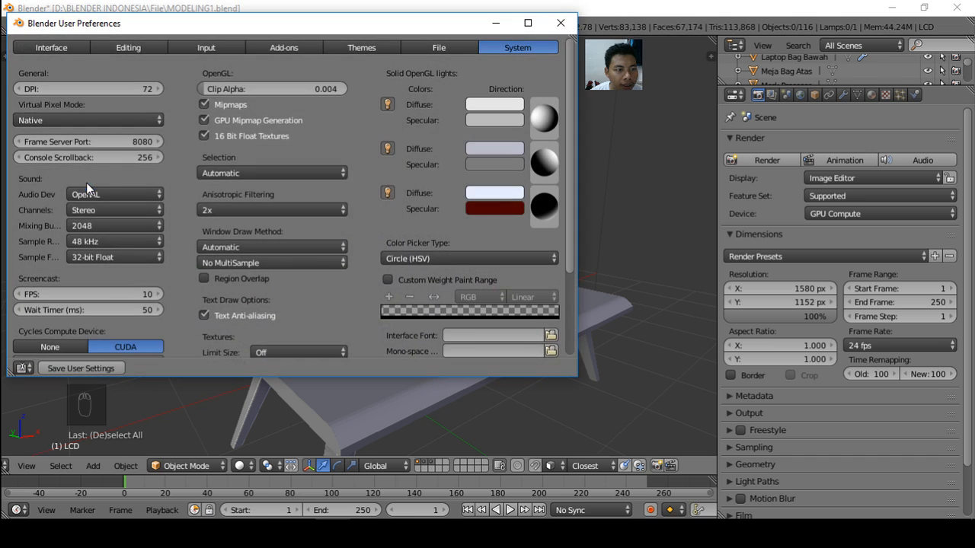
left_click_drag(288, 24, 361, 43)
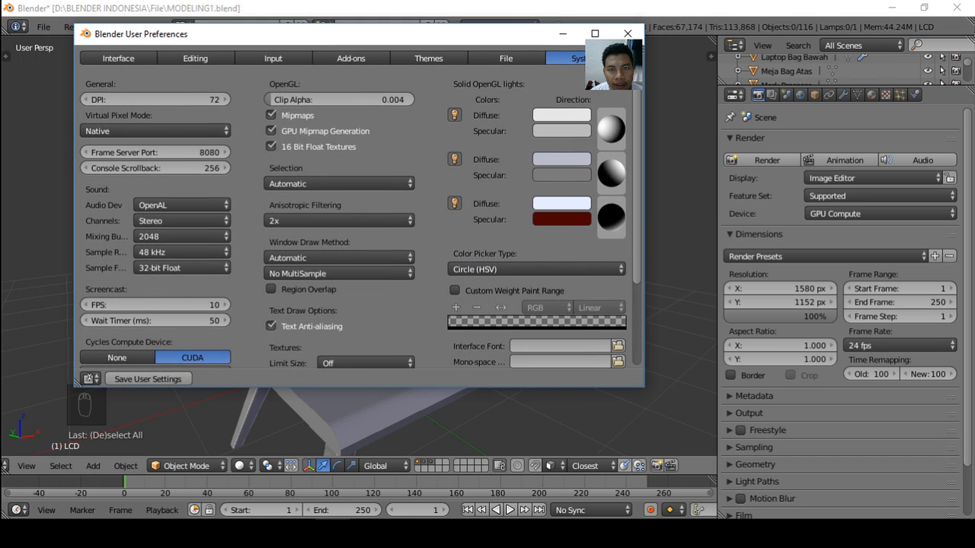
scroll(197, 297, "down", 1)
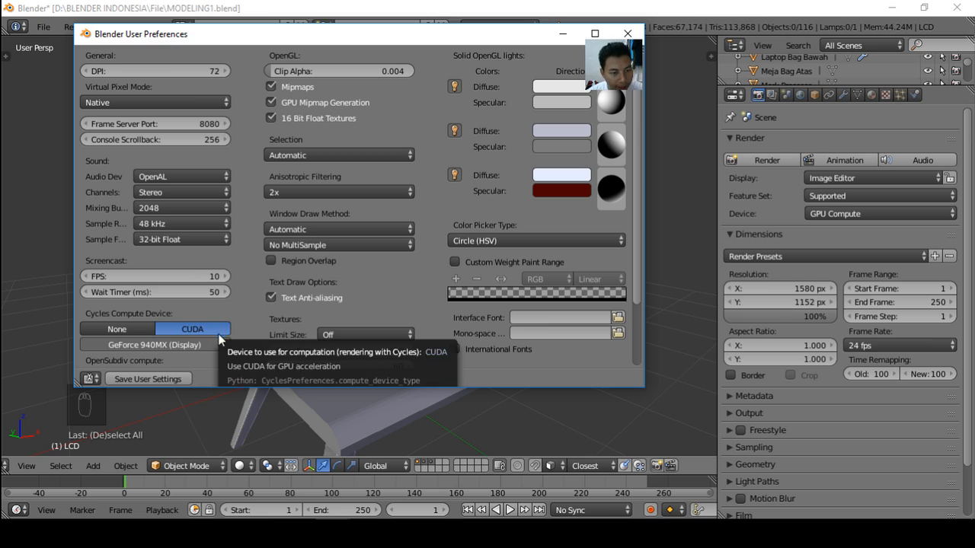
Choose CUDA as the Cycles compute device and close the User Preferences
left_click(137, 328)
left_click(178, 325)
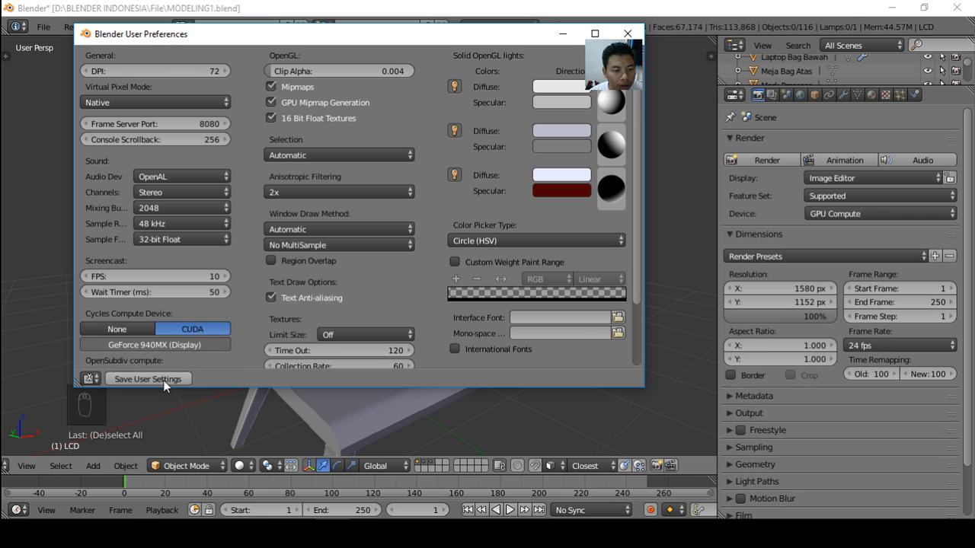
left_click(626, 34)
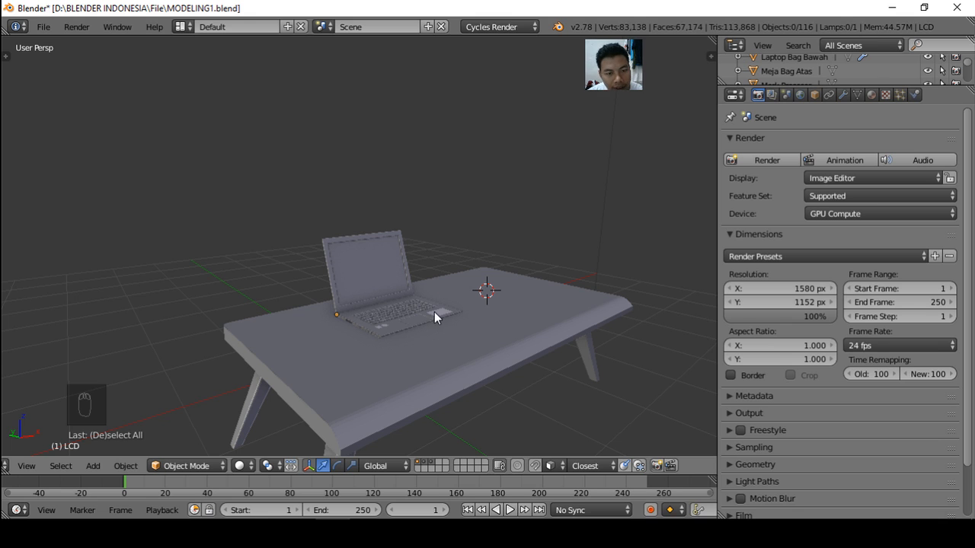
Switch the viewport to Rendered shading and snap the 3D cursor to the scene center
key("shift+z")
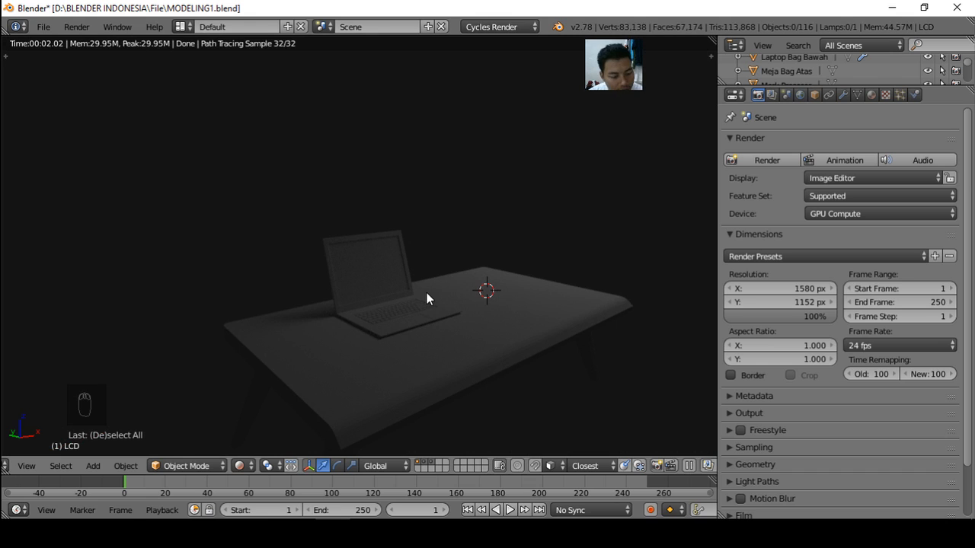
mouse_move(427, 293)
middle_mouse_down()
mouse_move(418, 261)
mouse_move(427, 283)
middle_mouse_up()
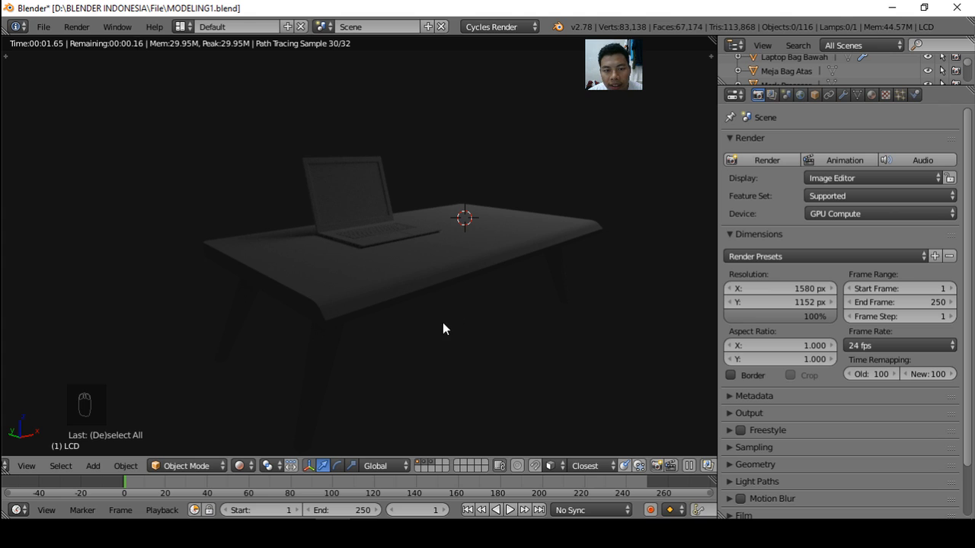
key("shift+s")
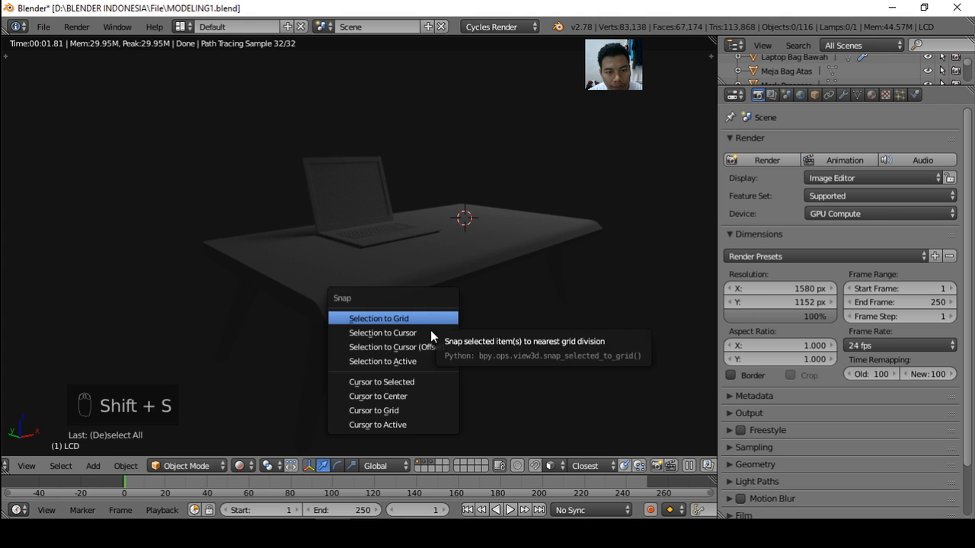
left_click(442, 393)
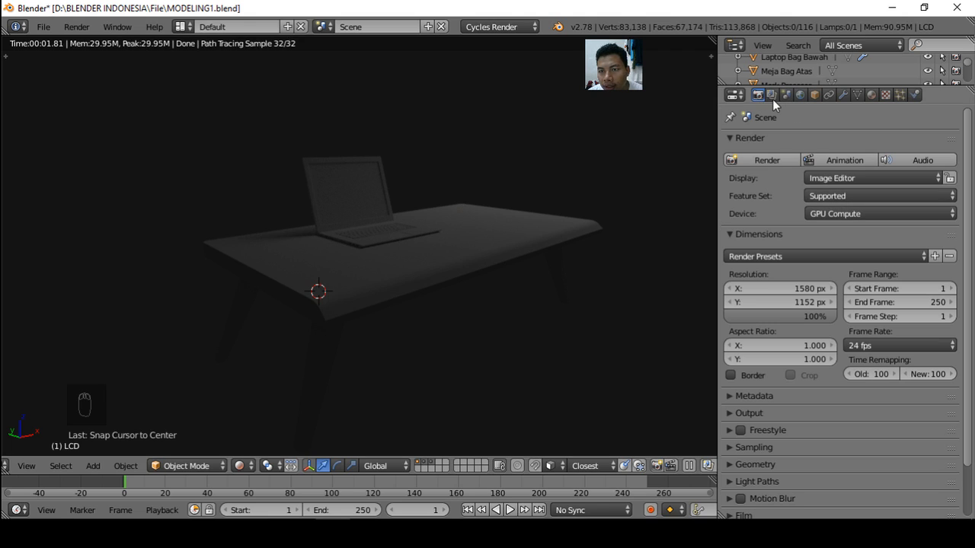
Collapse every section of the render settings except Render
left_click(749, 140, "ctrl")
left_click(749, 140)
left_click(762, 137)
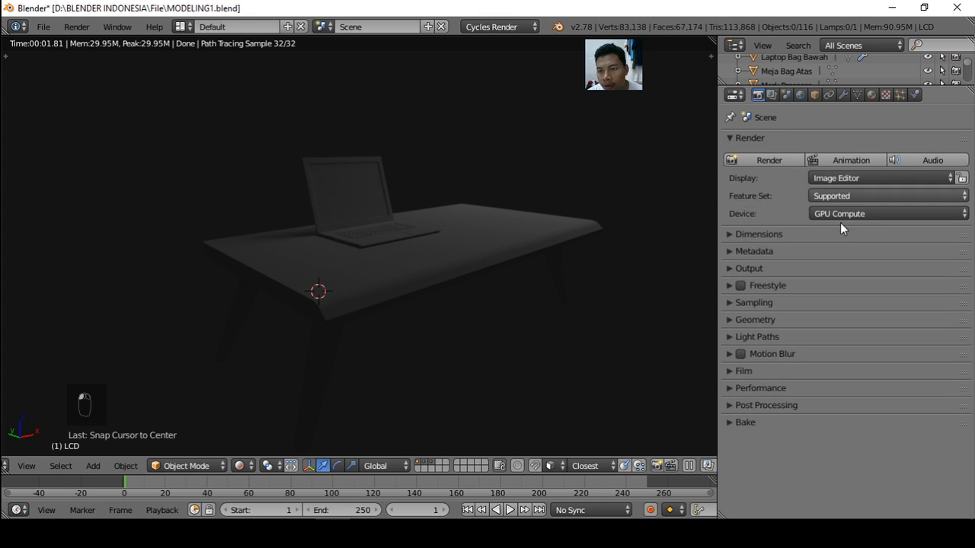
Switch the Cycles render device to CPU and back to GPU Compute
left_click(862, 214)
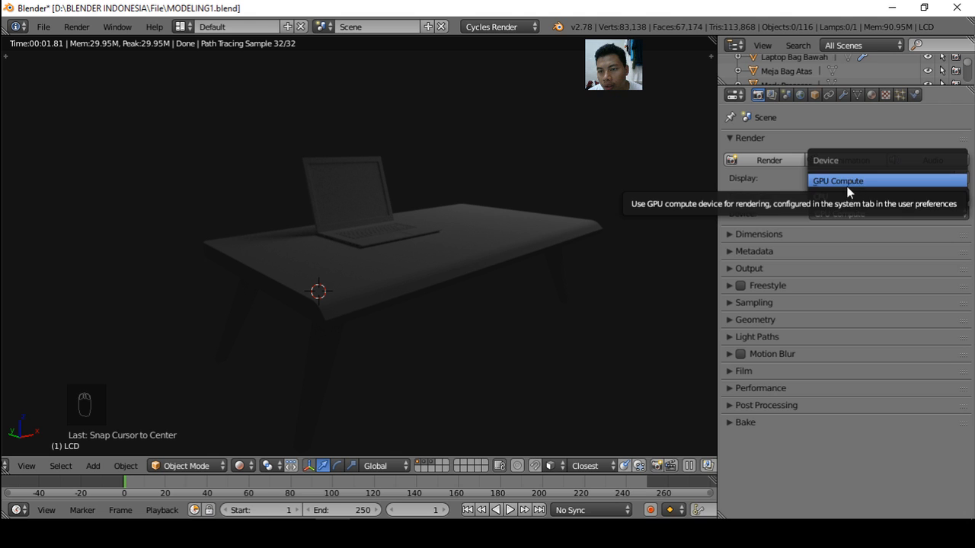
left_click(826, 198)
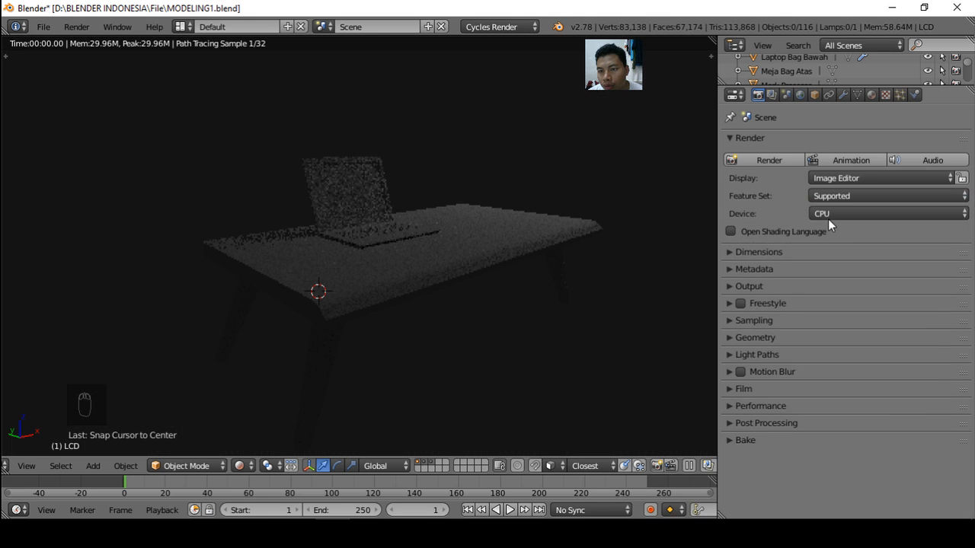
left_click(827, 219)
left_click(806, 213)
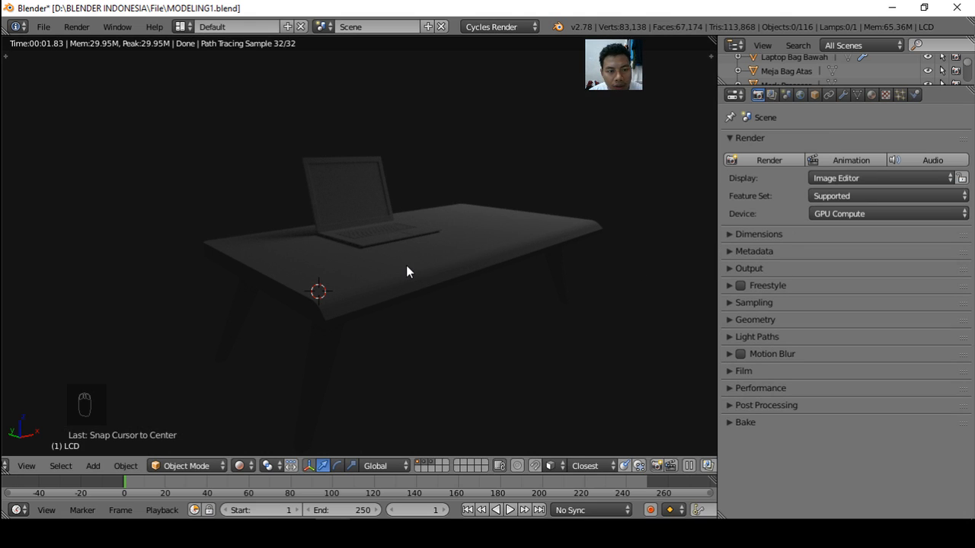
Return the viewport to Solid shading and move the point lamp closer above the table
middle_click_drag(398, 264, 396, 282)
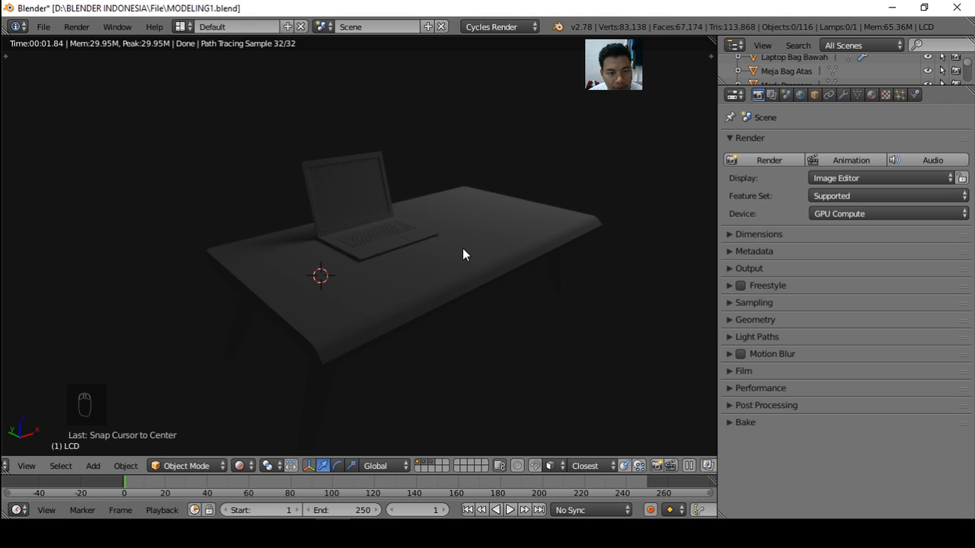
key("shift+z")
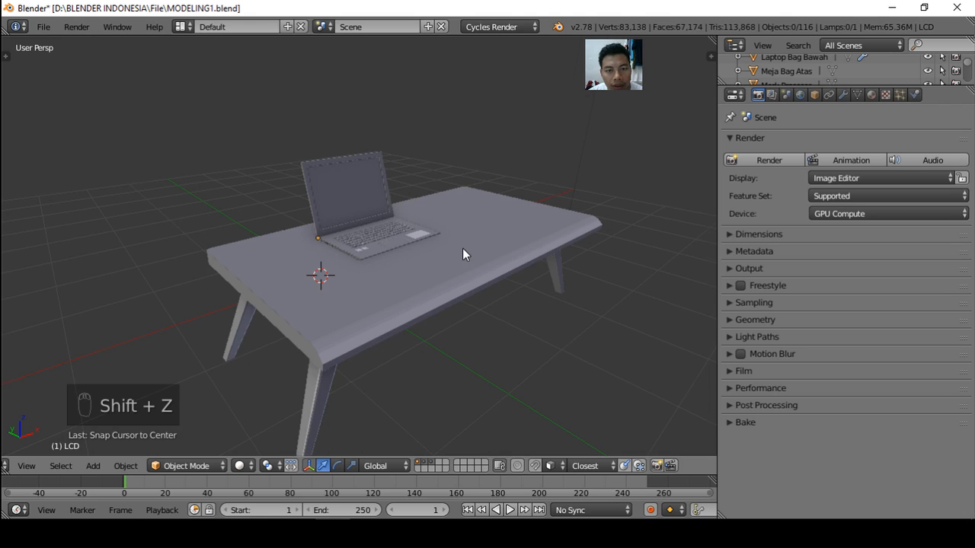
scroll(461, 249, "down", 5)
right_click(525, 114)
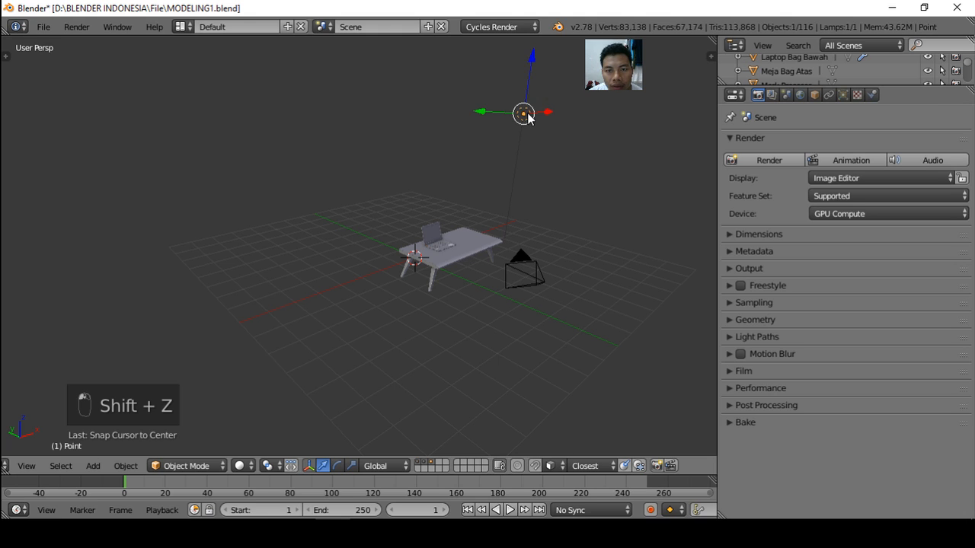
middle_click_drag(509, 263, 492, 281)
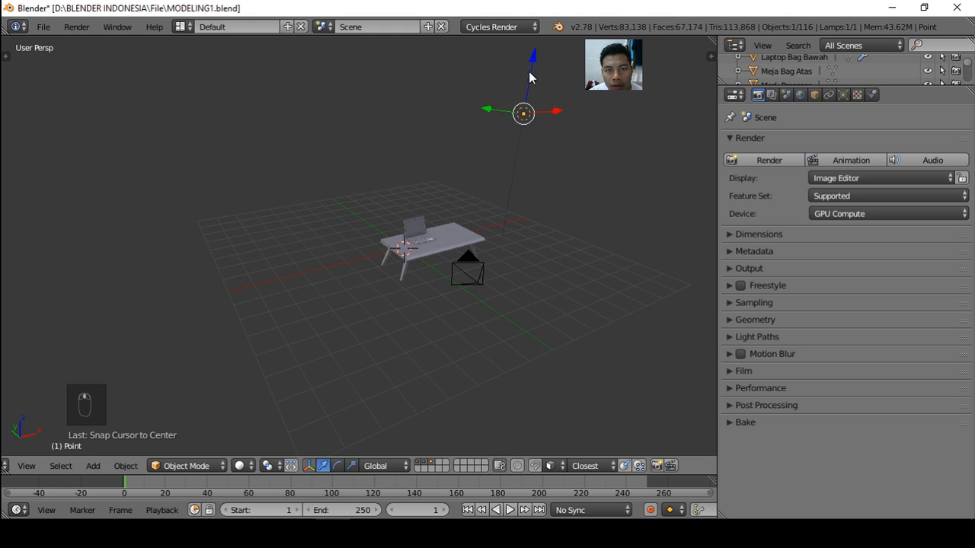
left_click_drag(528, 76, 472, 183)
left_click_drag(443, 125, 444, 99)
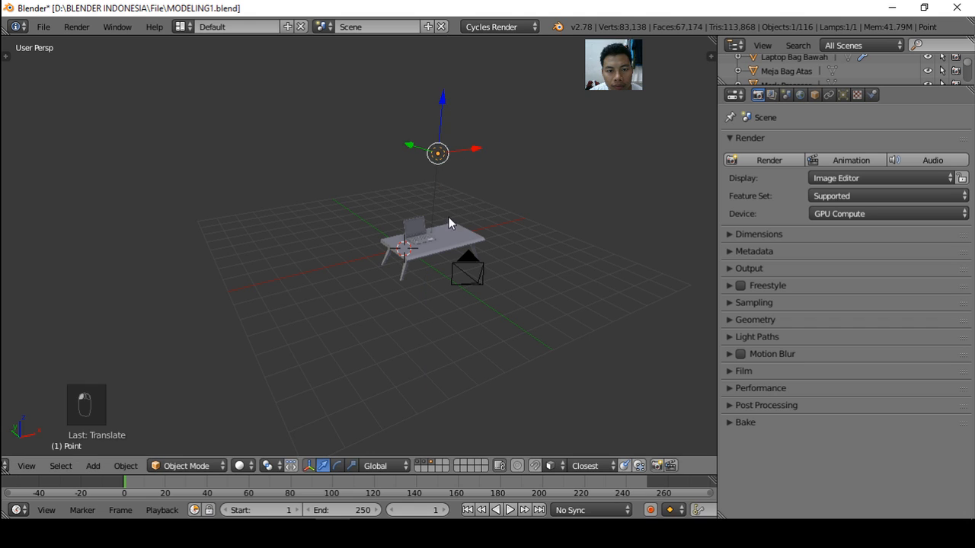
Hide the camera from the viewport
middle_click_drag(448, 223, 489, 178)
scroll(449, 242, "up", 4)
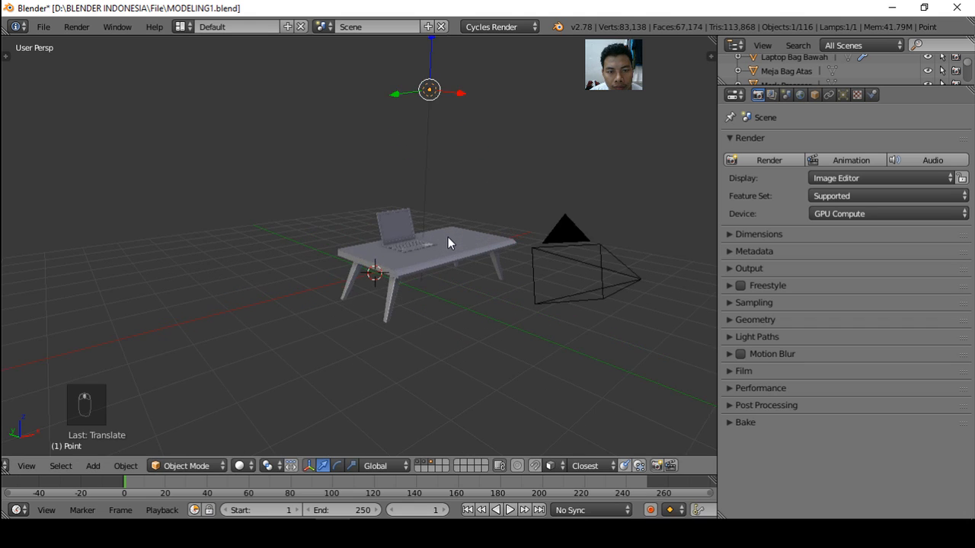
scroll(448, 237, "up", 2)
right_click(674, 222)
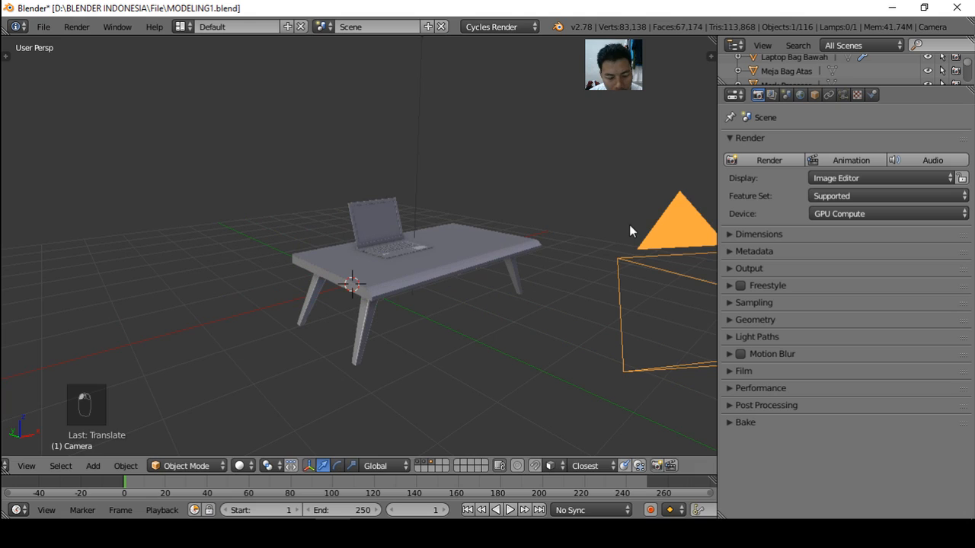
key("h")
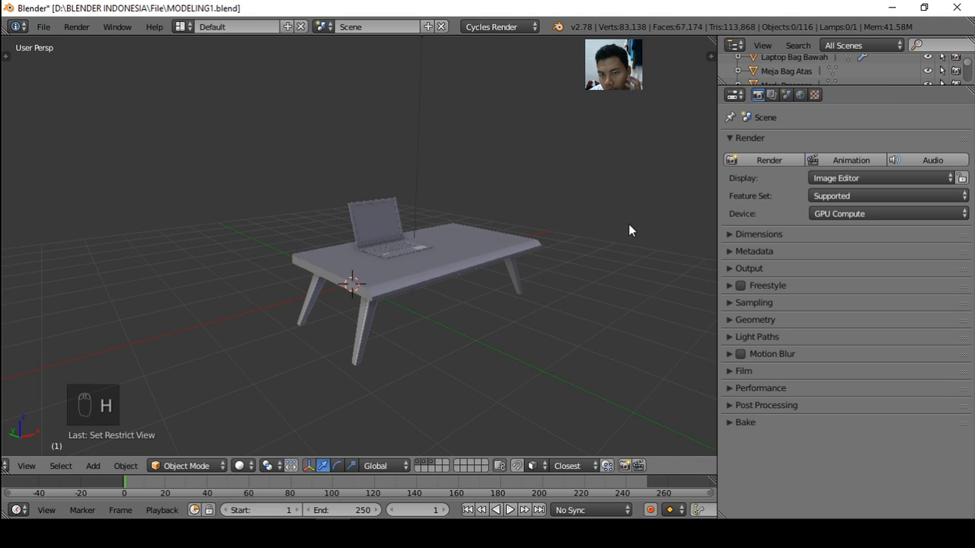
Preview the laptop and table under the moved lamp in Rendered shading and return to Solid
scroll(429, 249, "up", 2)
scroll(428, 249, "up", 2)
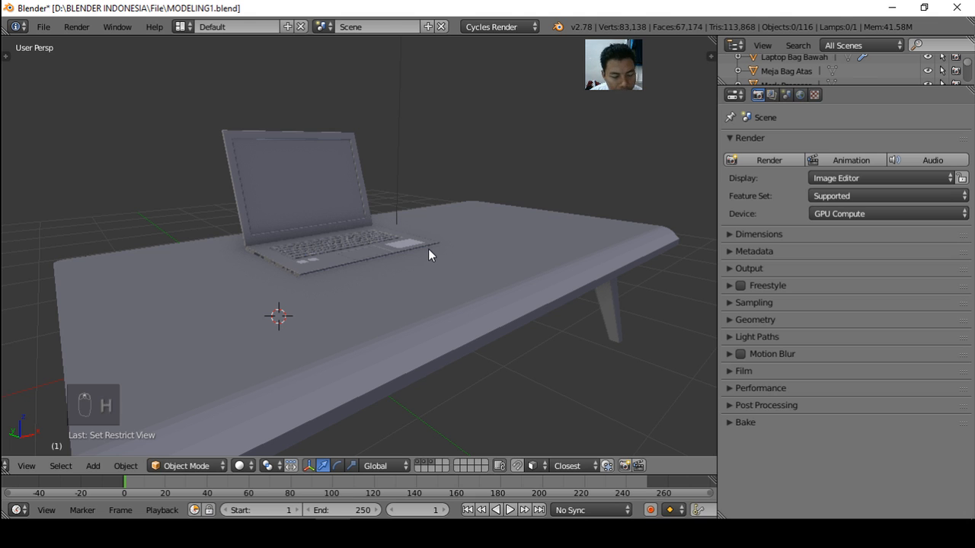
key("shift+z")
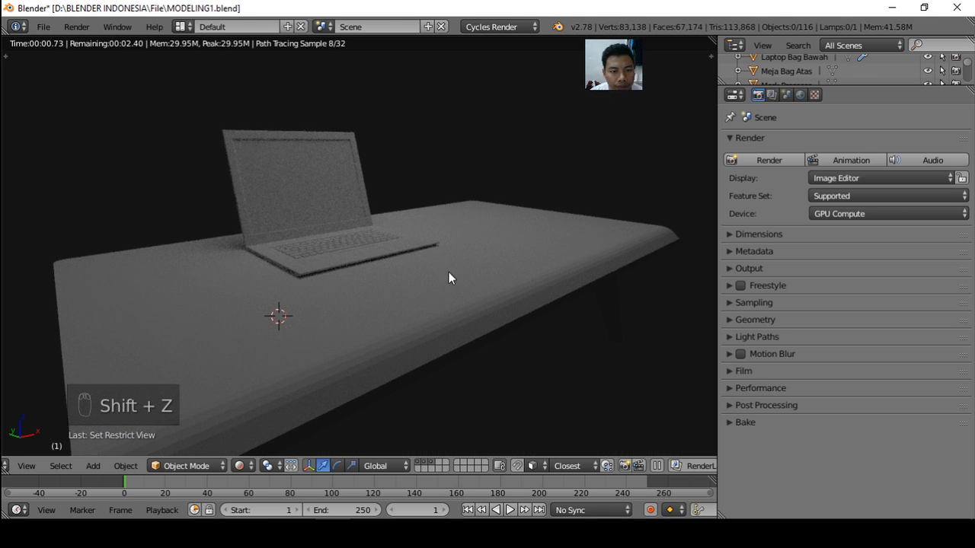
mouse_move(448, 272)
middle_mouse_down()
mouse_move(470, 268)
mouse_move(469, 297)
middle_mouse_up()
scroll(473, 270, "down", 3)
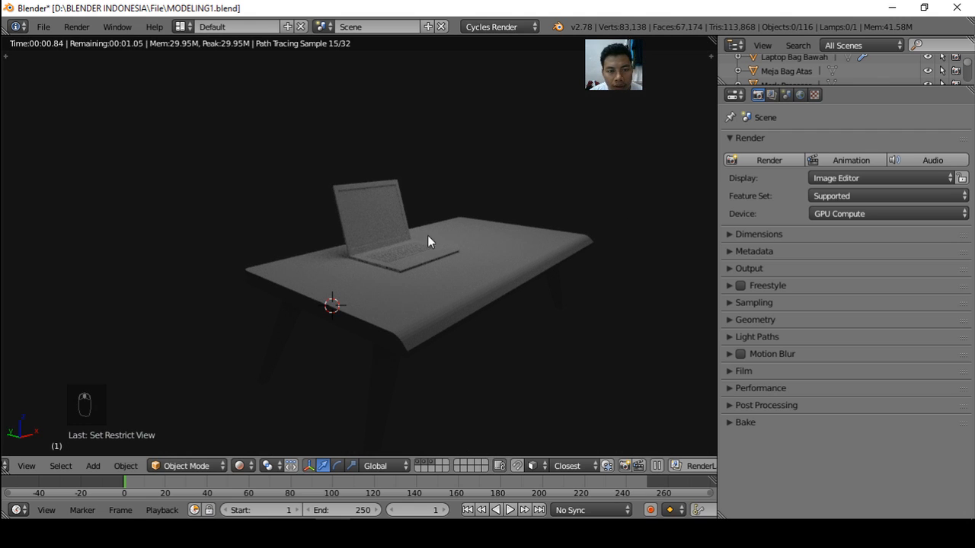
scroll(444, 267, "up", 2)
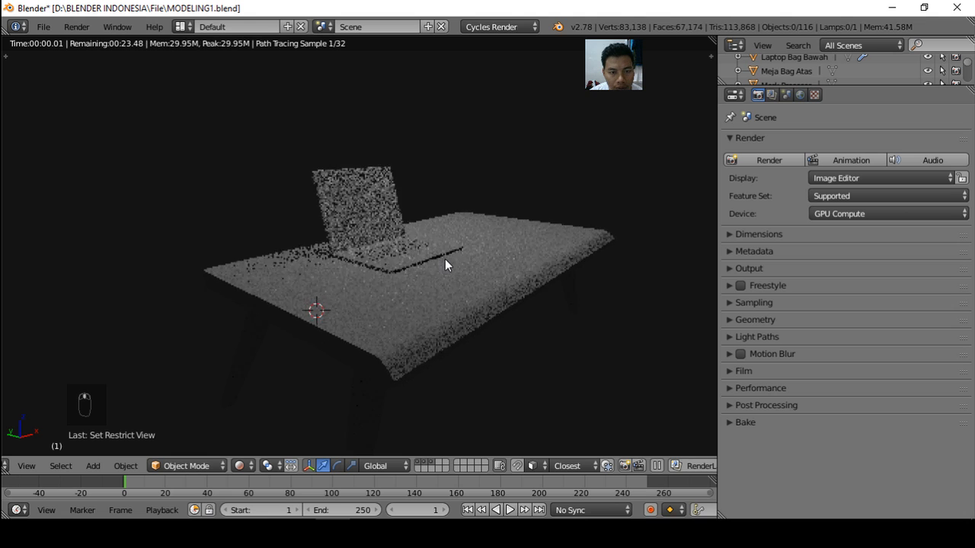
key("shift+z")
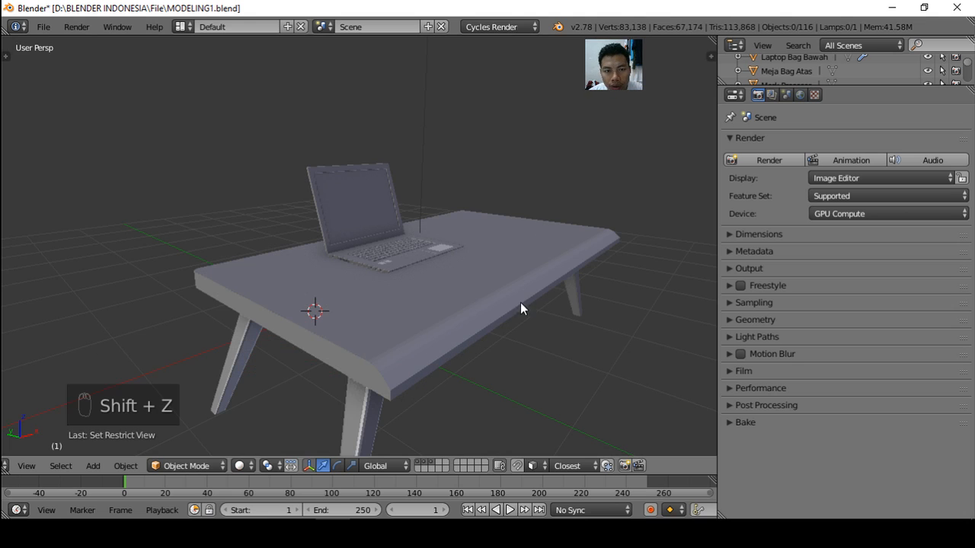
Split the 3D viewport, turn the larger area into a Node Editor without its sidebar, and widen the 3D view beside it
middle_click_drag(522, 307, 509, 300)
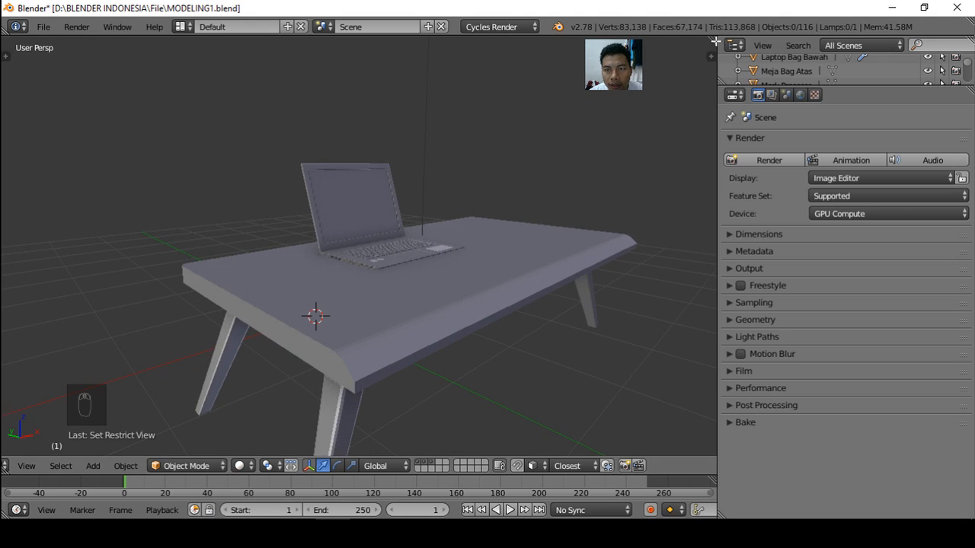
left_click_drag(715, 42, 262, 91)
middle_click_drag(168, 291, 157, 290)
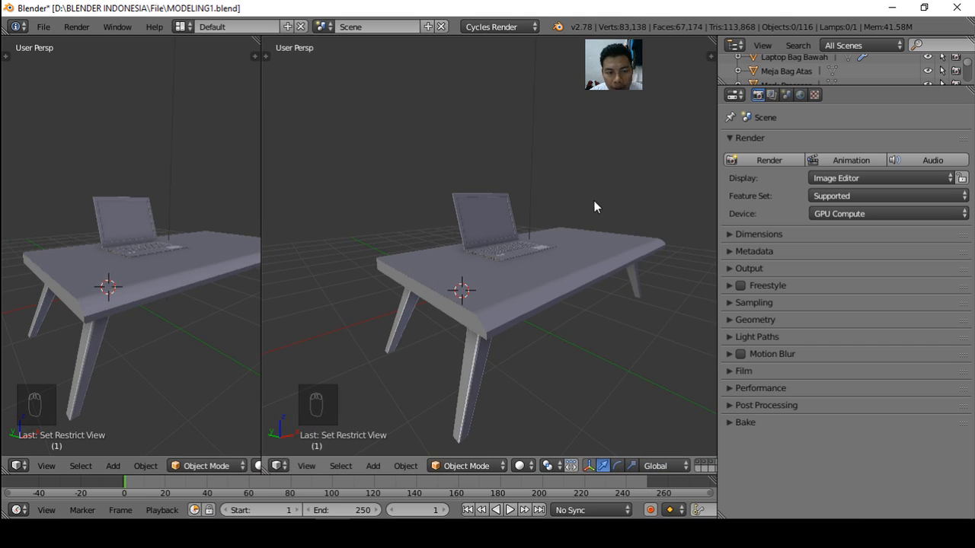
left_click(282, 469)
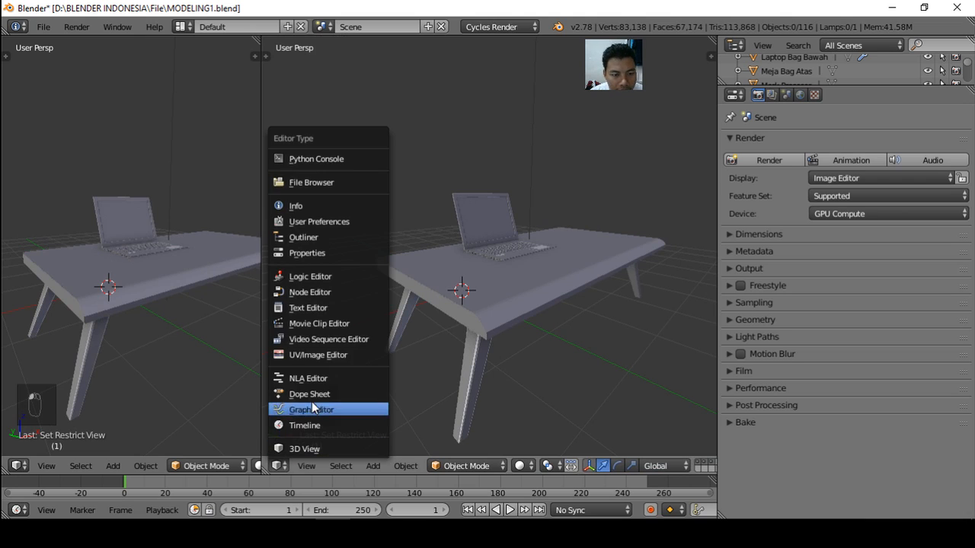
left_click(346, 292)
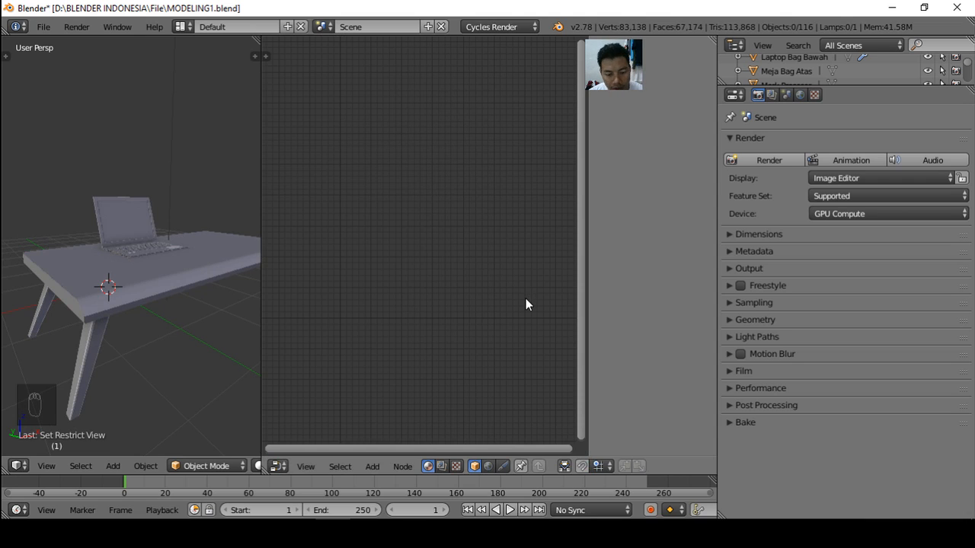
key("n")
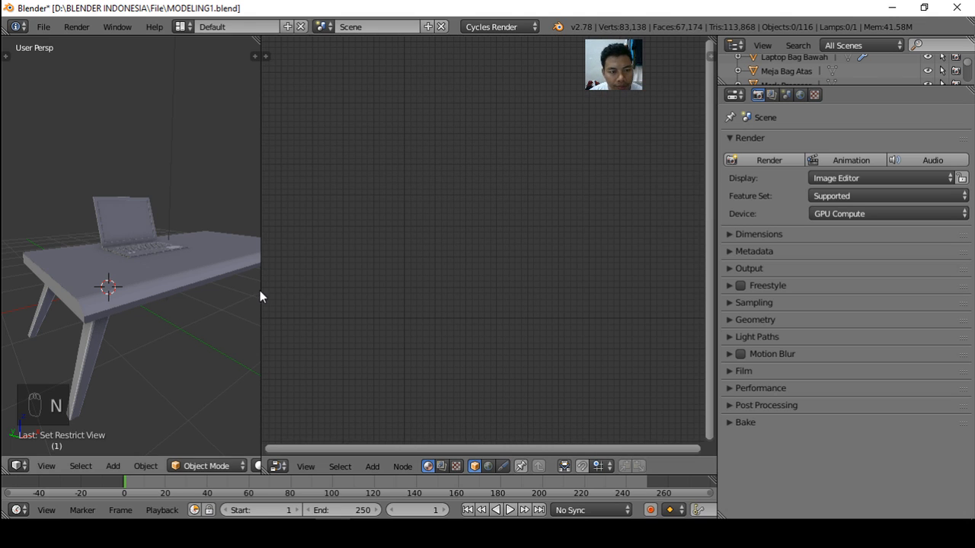
left_click_drag(261, 293, 303, 294)
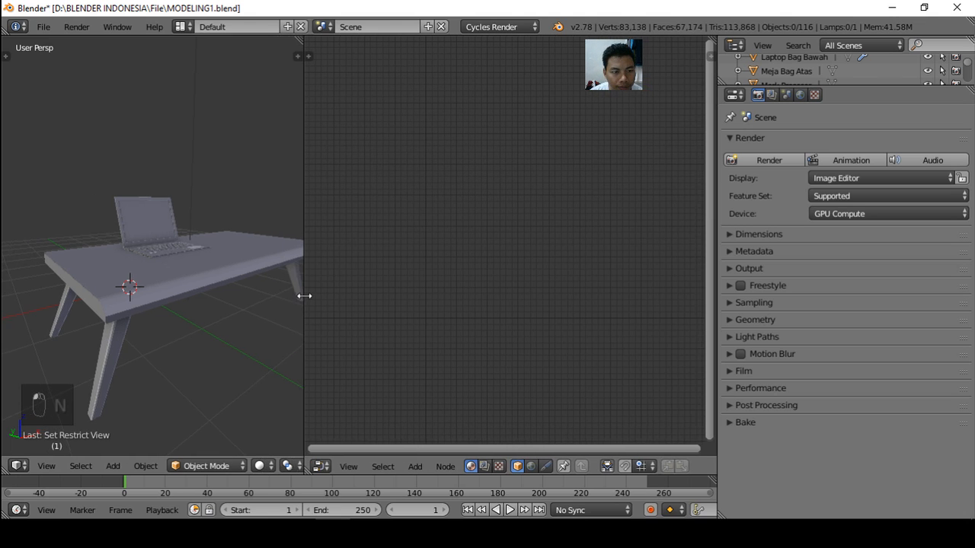
Merge the Node Editor area back into the 3D viewport
middle_click_drag(239, 296, 234, 302)
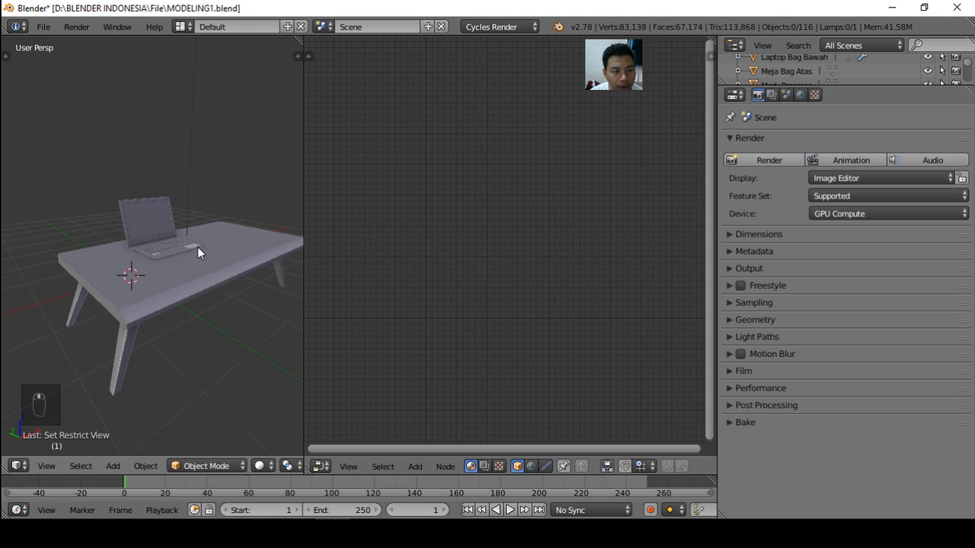
scroll(197, 246, "up", 4)
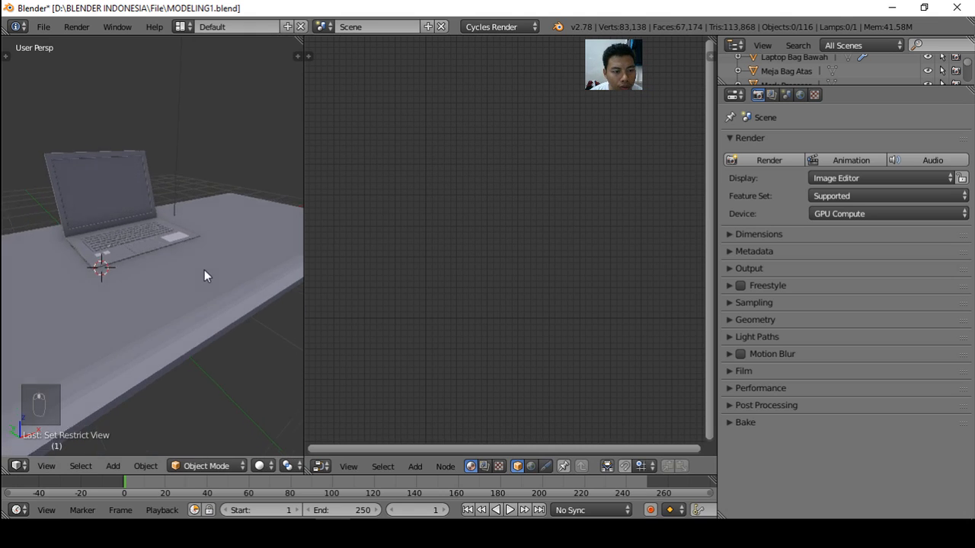
scroll(204, 269, "up", 3)
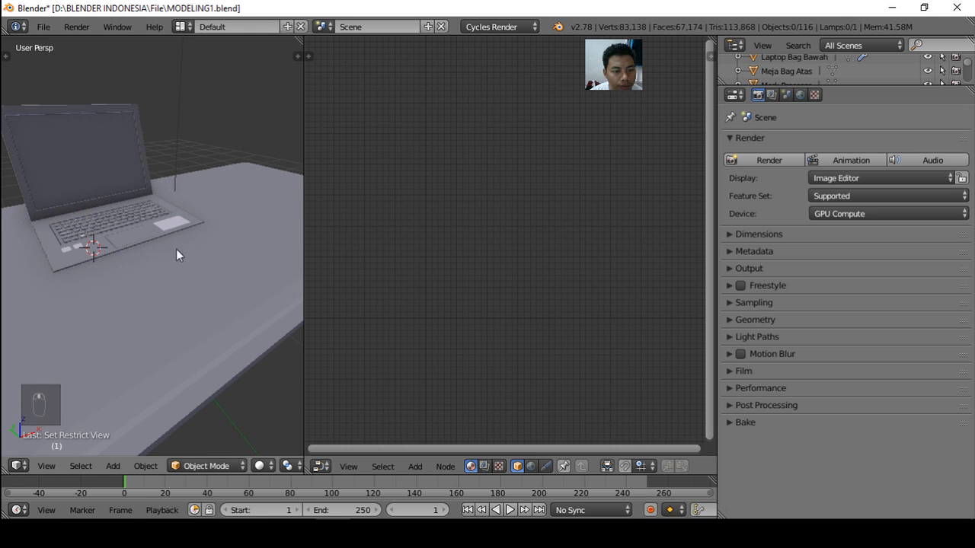
left_click_drag(308, 473, 380, 434)
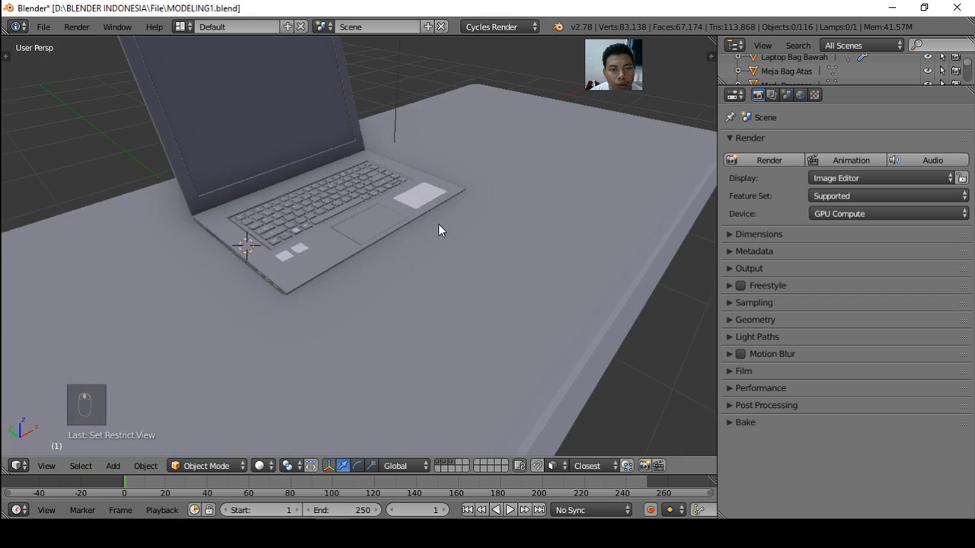
Select the table legs and enter Kaki Meja as their name in the object properties
scroll(438, 224, "down", 4)
middle_click_drag(438, 229, 493, 336)
scroll(447, 272, "up", 3)
right_click(457, 290)
scroll(478, 286, "down", 3)
scroll(483, 335, "up", 1)
right_click(450, 338)
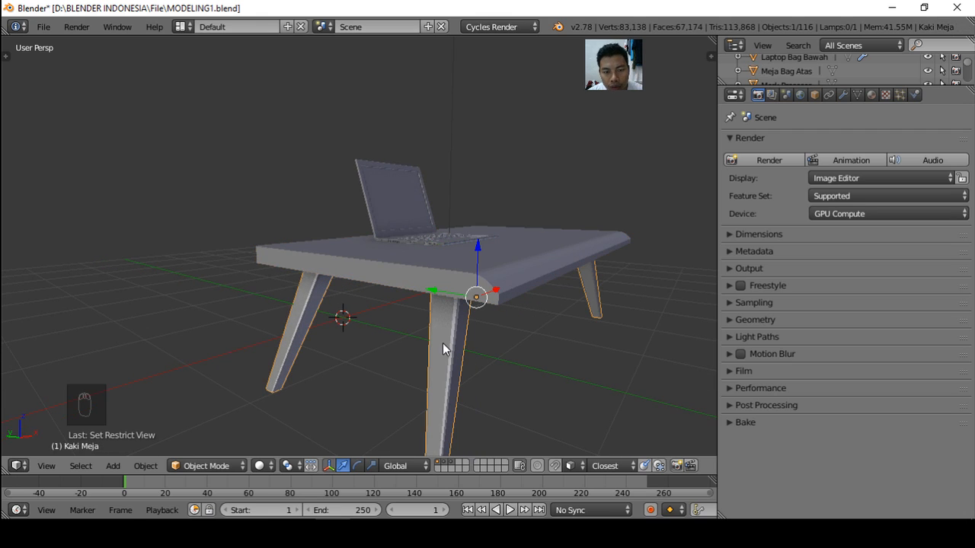
left_click(816, 96)
left_click(808, 142)
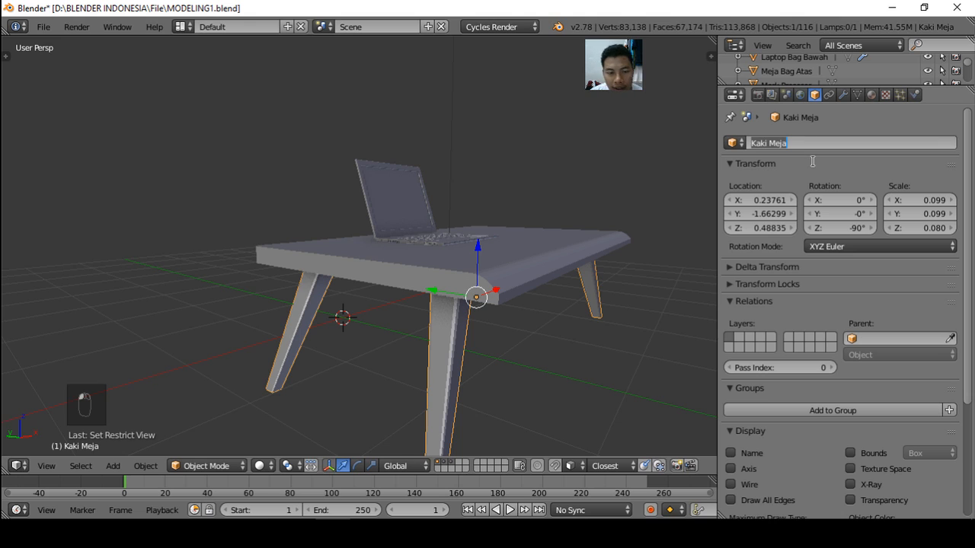
type("Ka")
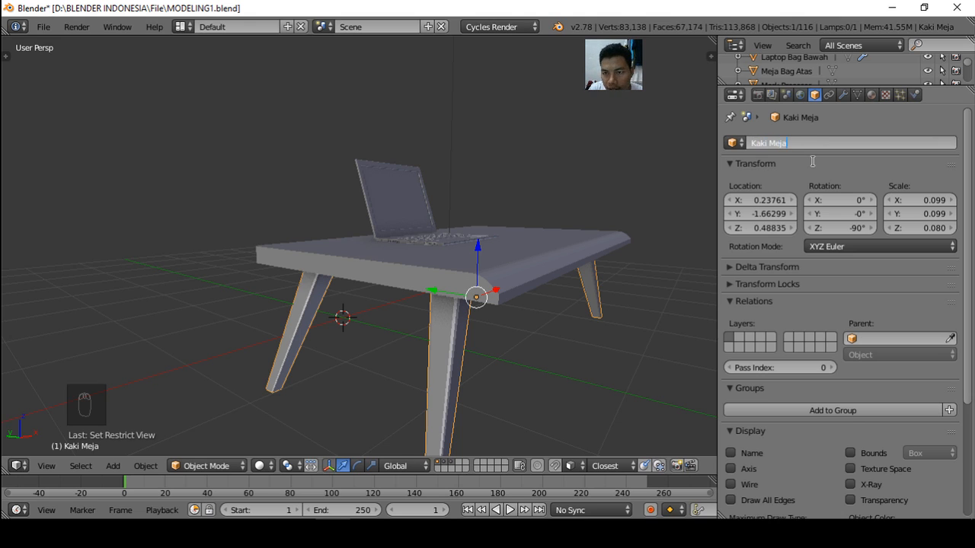
key("Return")
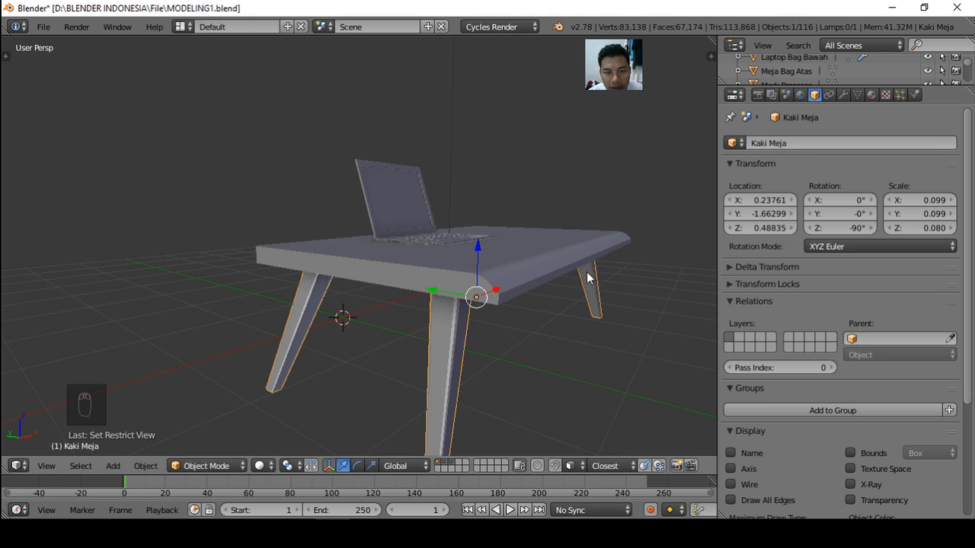
Hide the table legs and the tabletop in the viewport
right_click(521, 260)
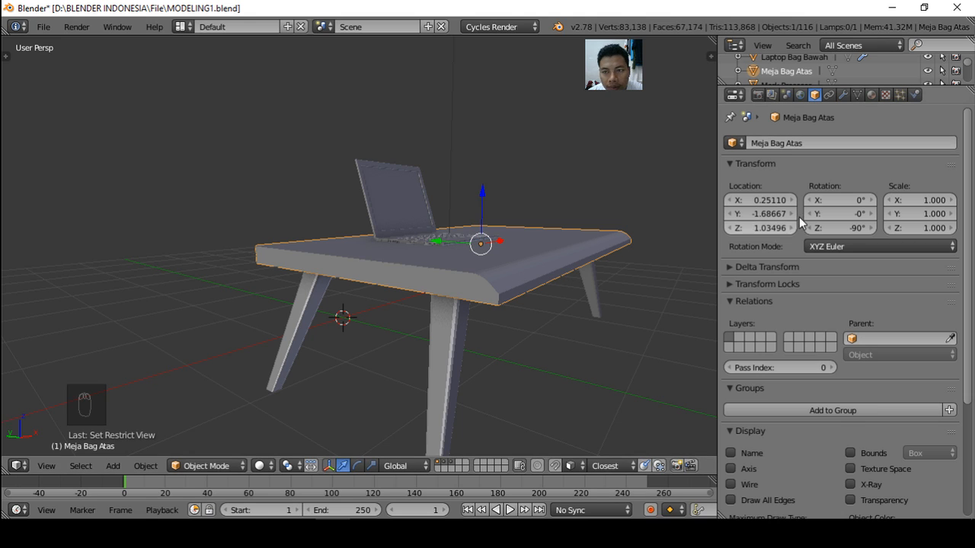
right_click(453, 333)
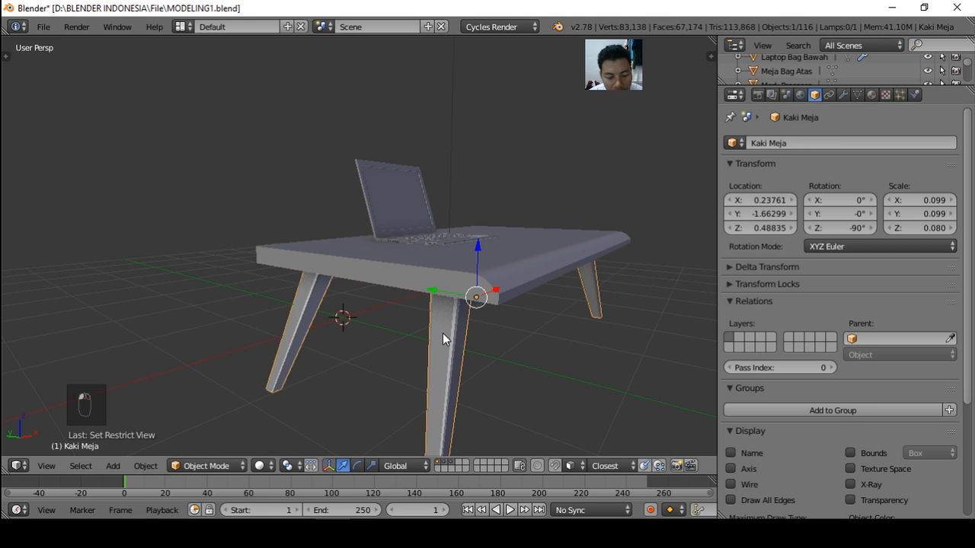
key("h")
key("h")
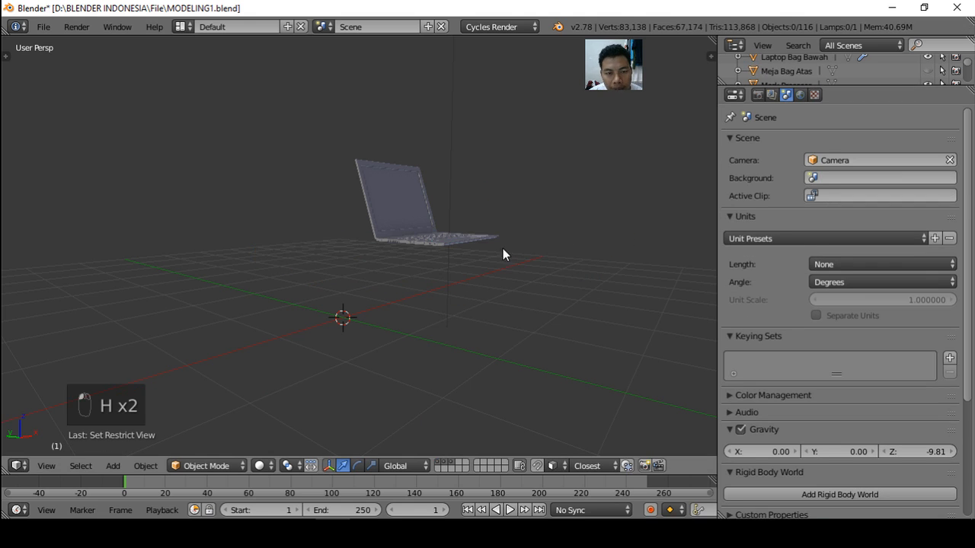
Hide the laptop's lower body, leaving the keyboard and other small parts in view
middle_click_drag(503, 248, 493, 288)
scroll(444, 232, "up", 3)
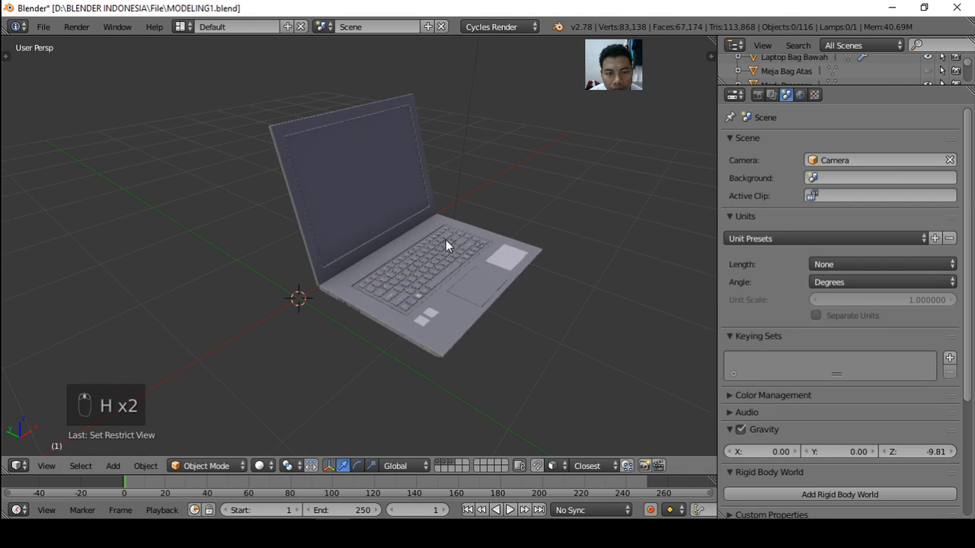
right_click(459, 324)
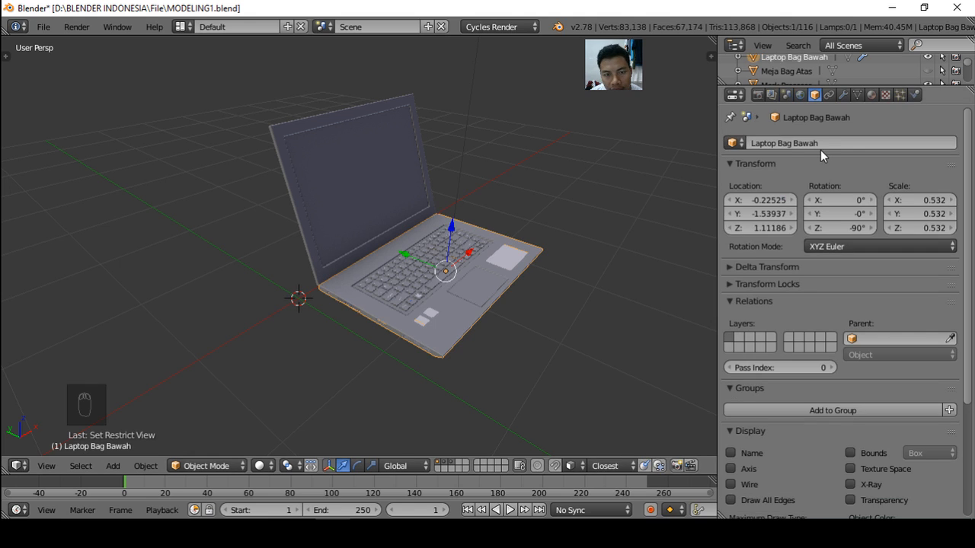
key("h")
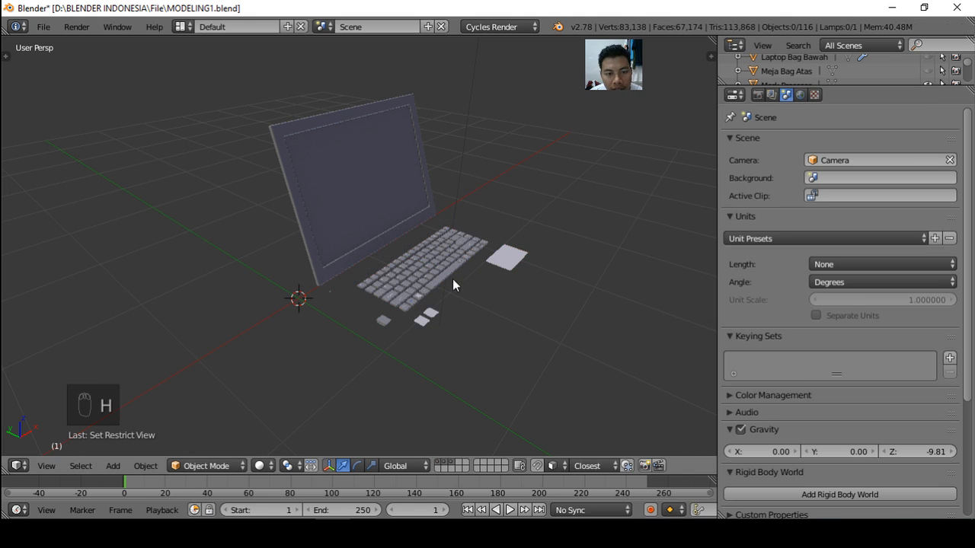
Rename the laptop's lid object as Laptop Bag Atas
right_click(404, 227)
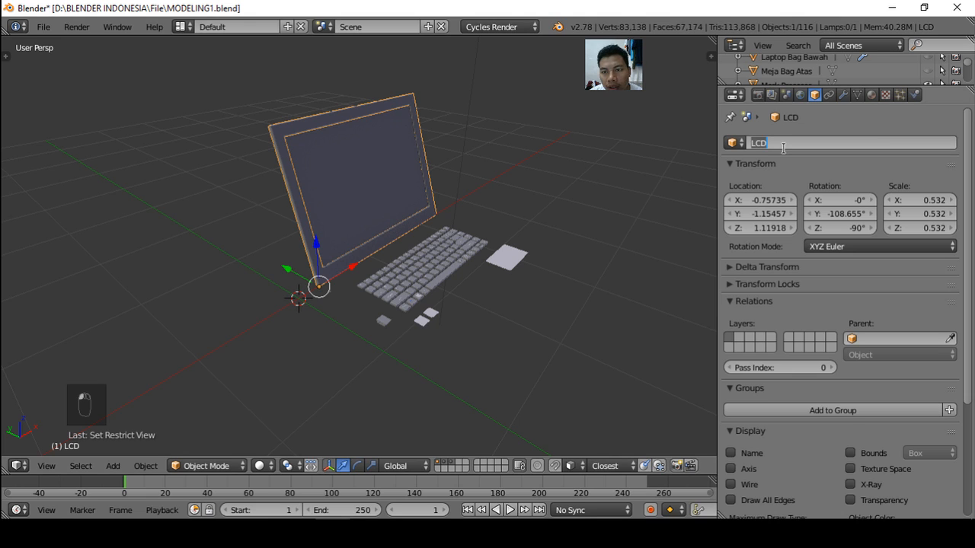
type("Lap")
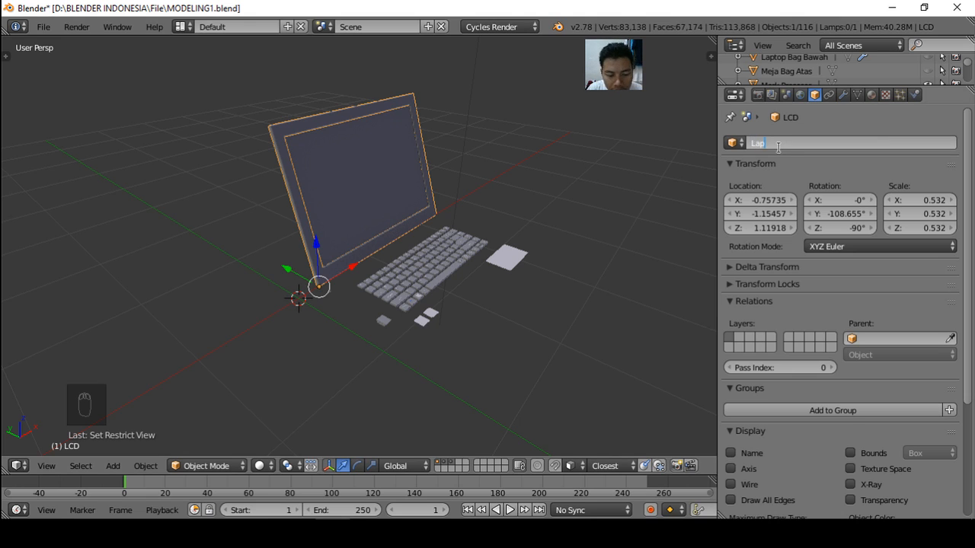
type("top Bag Atas")
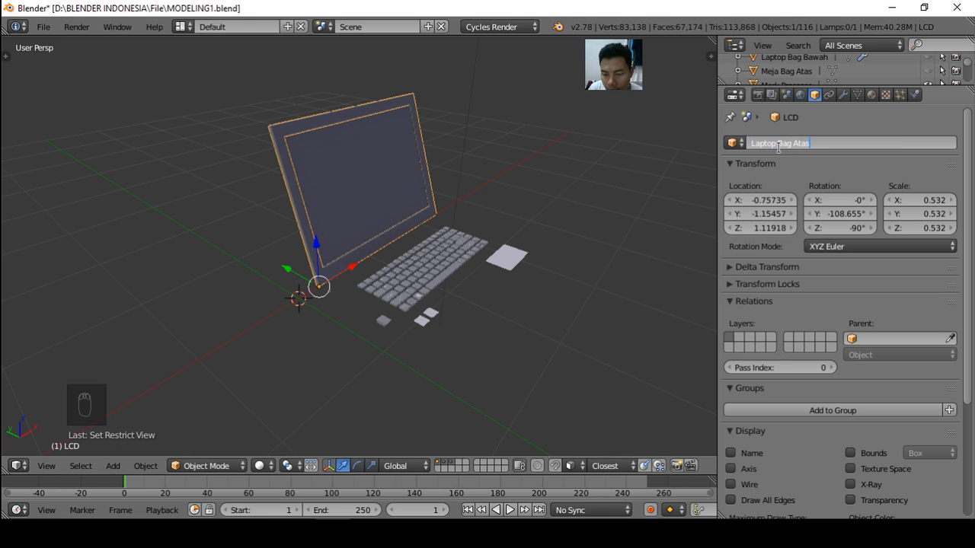
key("Return")
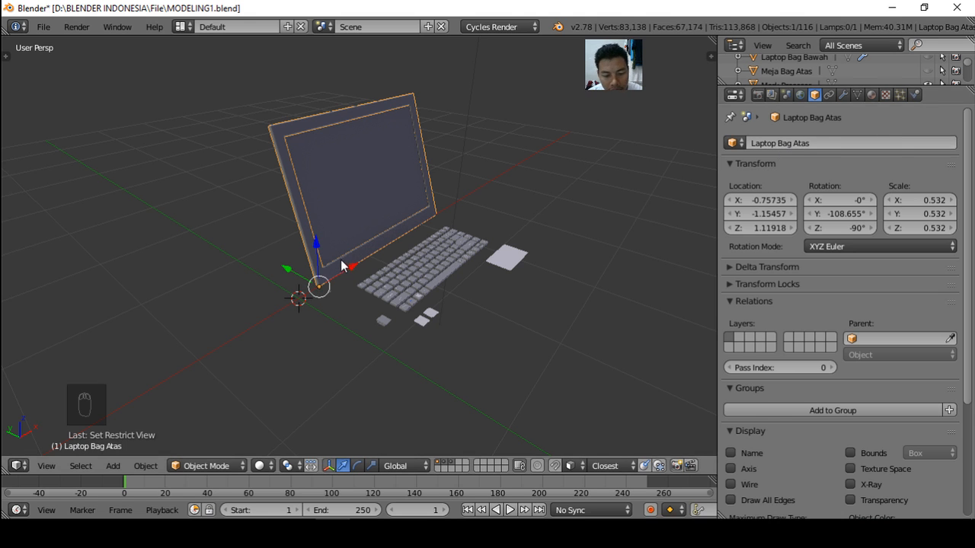
Hide the laptop lid and rename the screen panel inside it as layar
key("h")
right_click(372, 222)
middle_click_drag(371, 219, 374, 240)
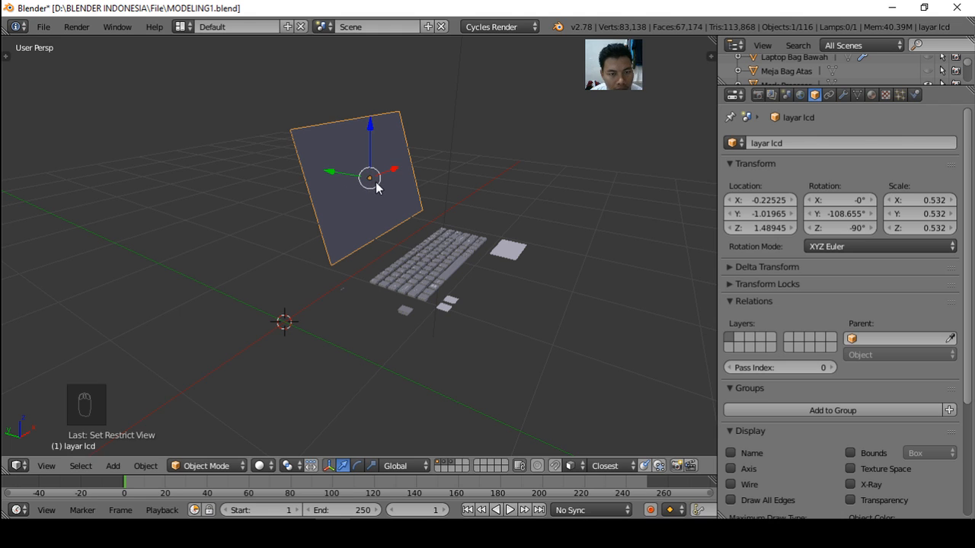
scroll(375, 182, "up", 1)
scroll(379, 179, "down", 1)
scroll(377, 181, "up", 2)
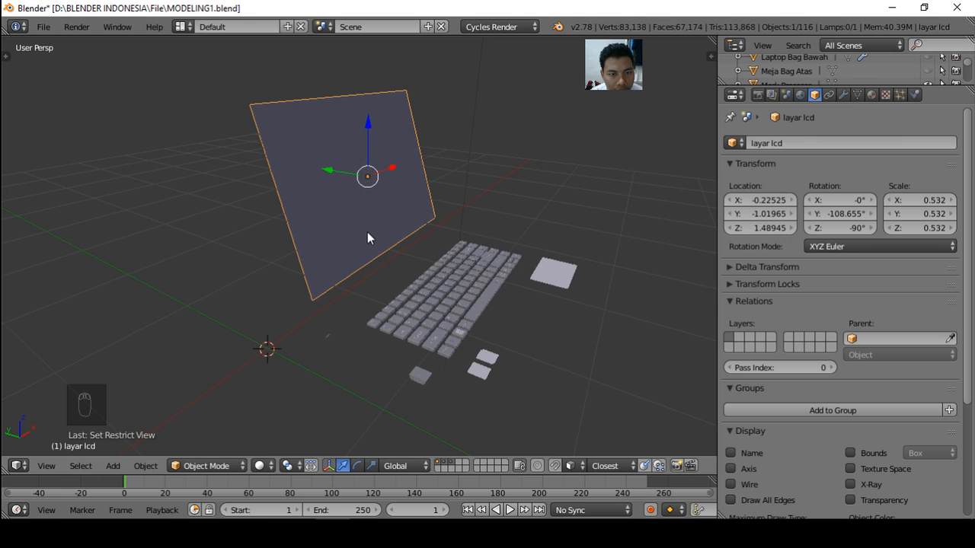
middle_click_drag(367, 200, 393, 219)
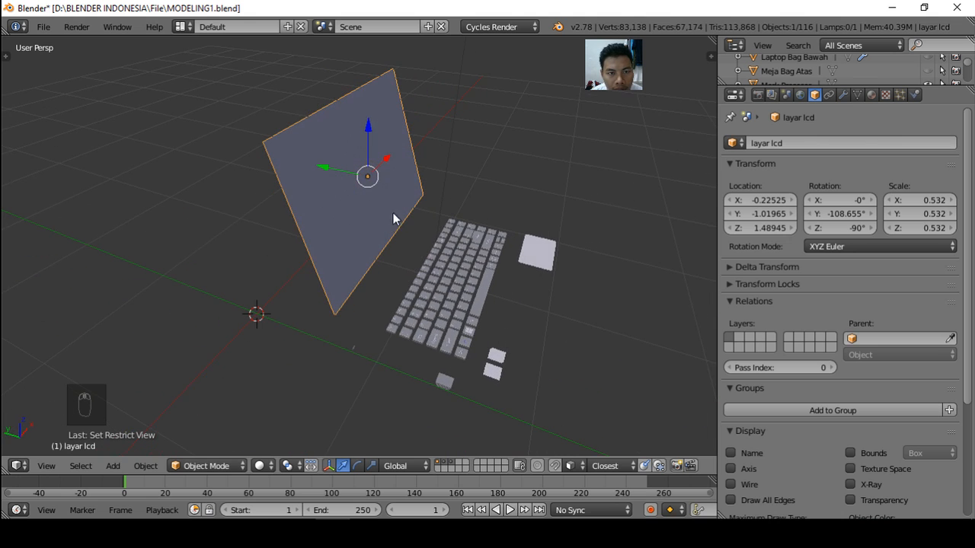
left_click(790, 143)
type("la")
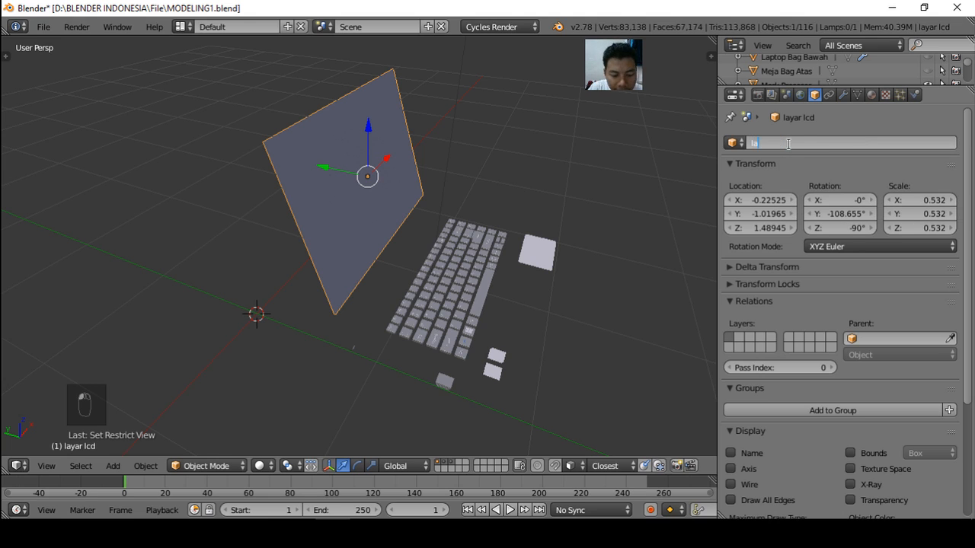
key("Return")
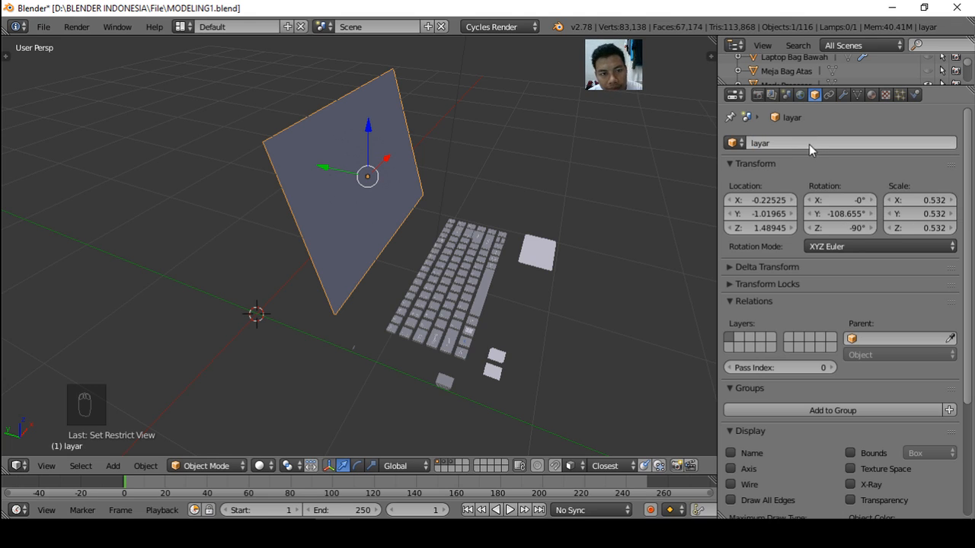
Undo the screen panel's rename, its selection and the hiding of the laptop lid
middle_click_drag(430, 293, 388, 239)
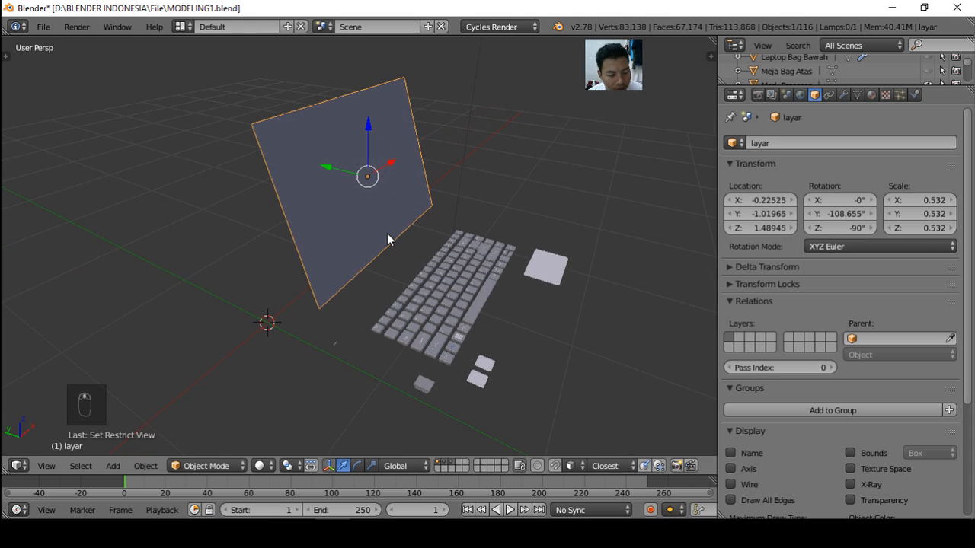
key("ctrl+z")
key("ctrl+z")
key("ctrl+z")
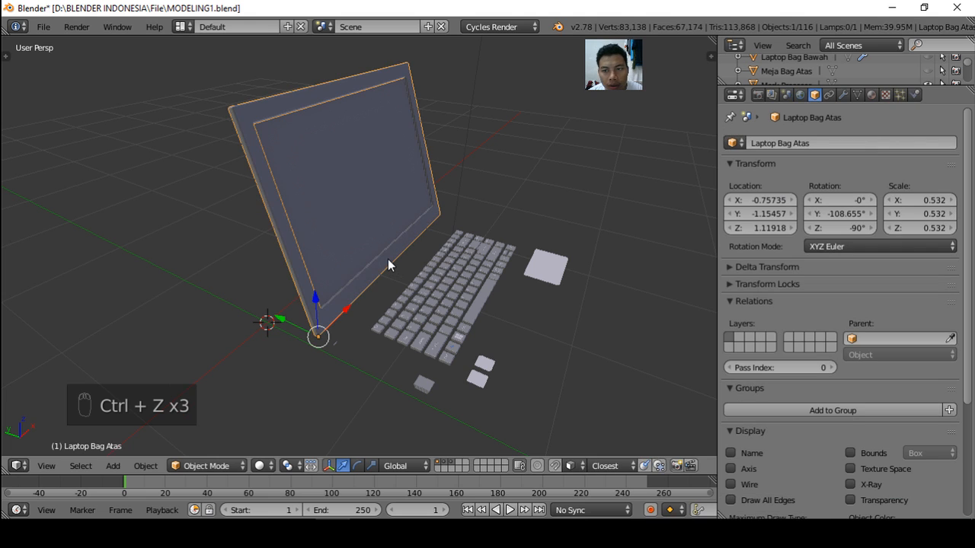
Duplicate the laptop lid and place the copy about 1.43 units away along negative X
scroll(390, 262, "down", 4)
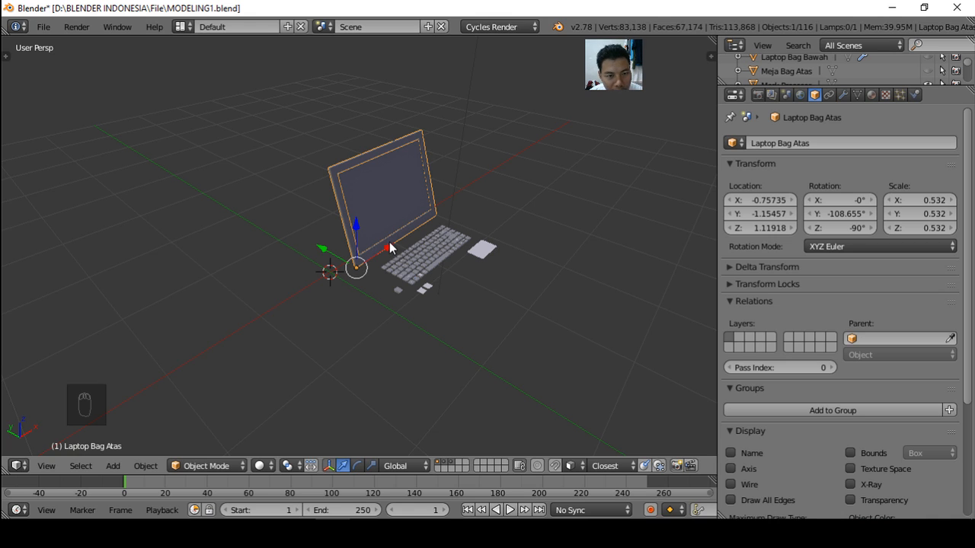
key("shift+d")
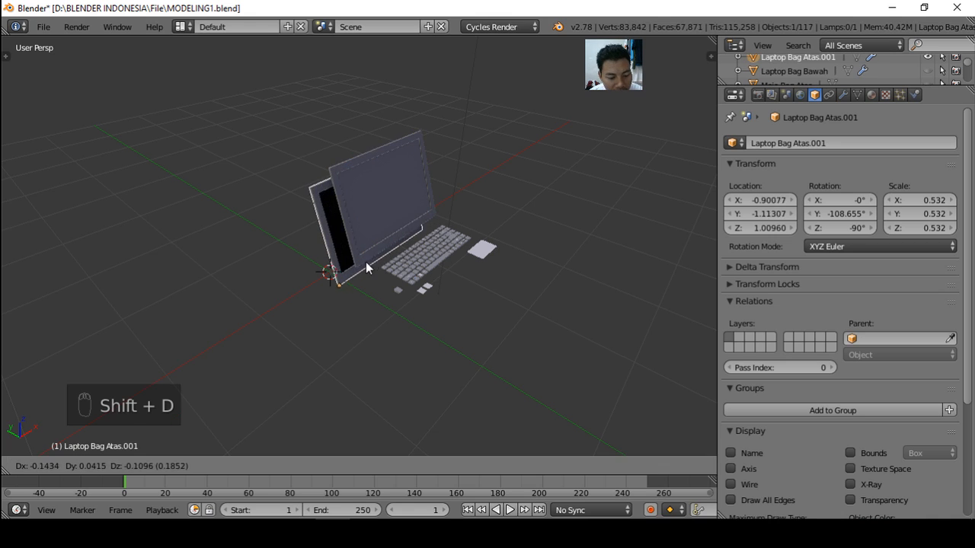
key("x")
left_click(189, 338)
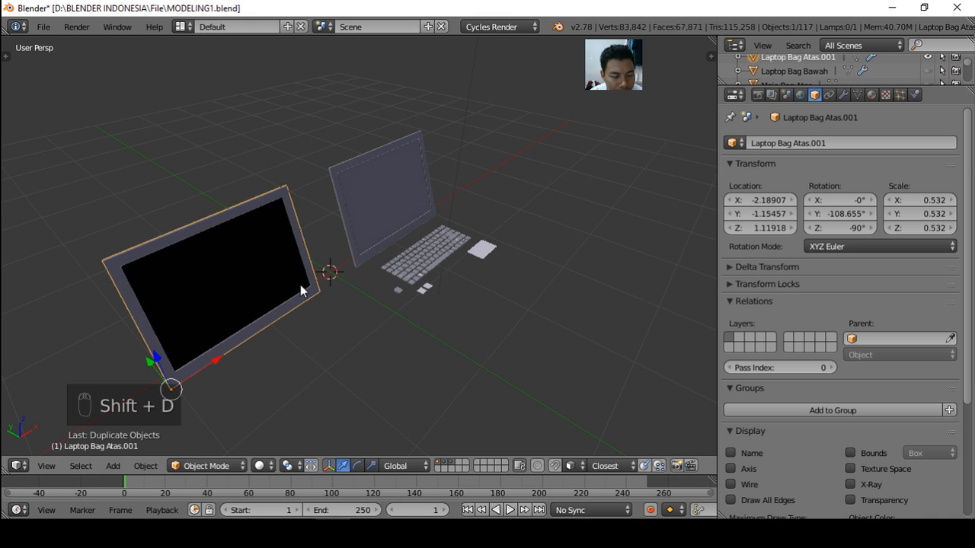
Fill the screen opening of the copied lid with a face built from its four inner corner vertices
key("Tab")
middle_click_drag(266, 302, 250, 318)
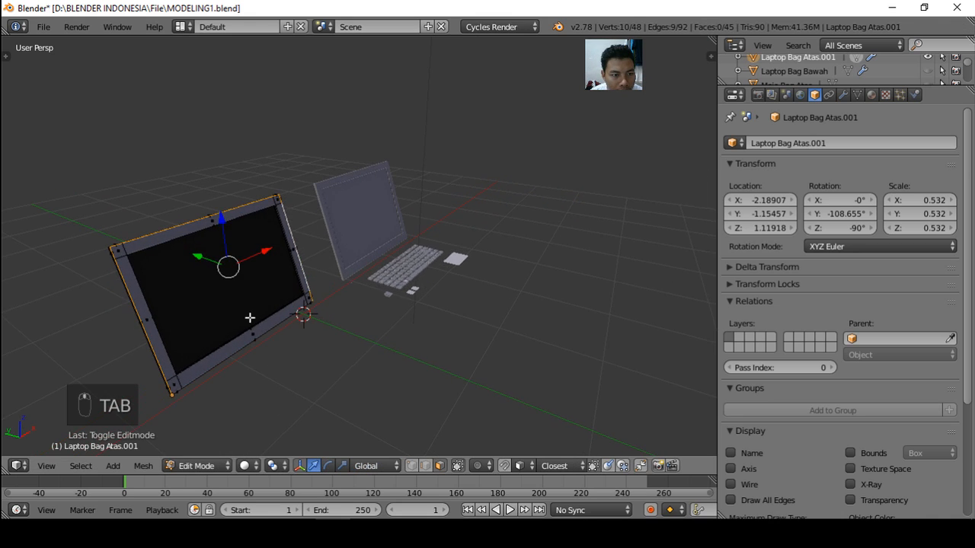
key("ctrl+Tab")
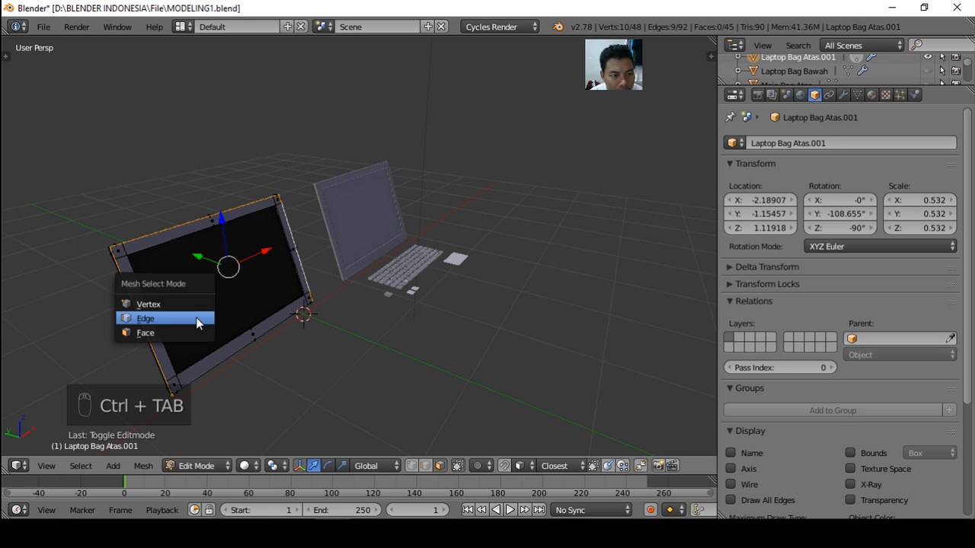
left_click(183, 305)
right_click(127, 254)
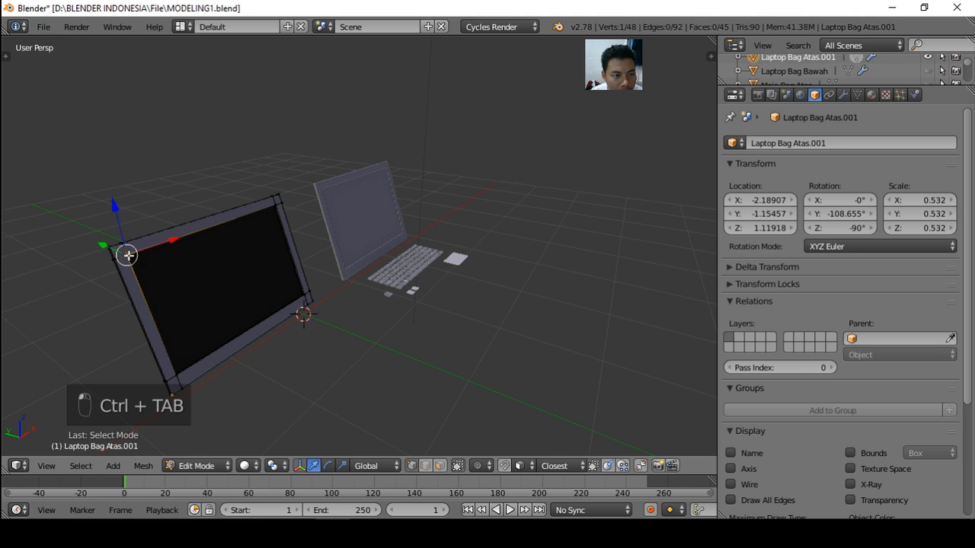
right_click(176, 374, "shift")
right_click(305, 296, "shift")
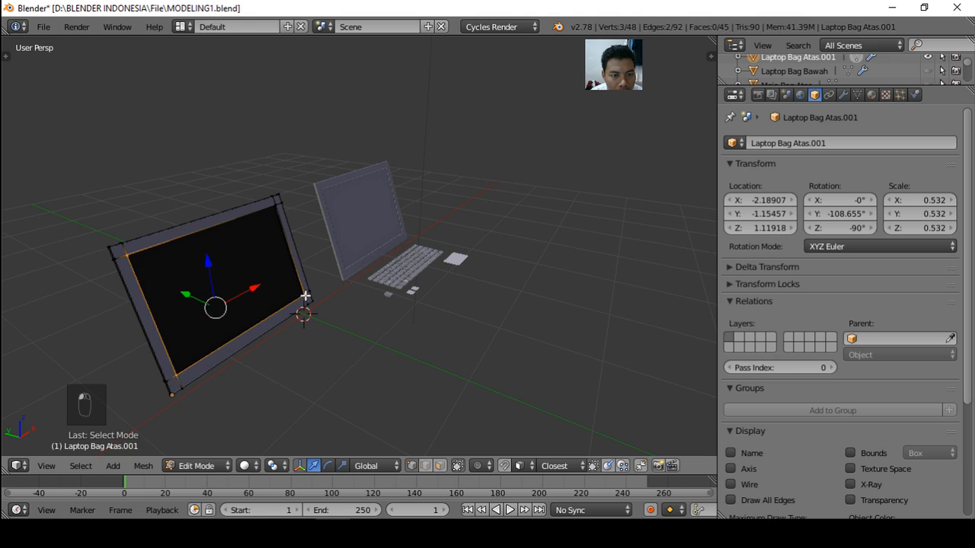
right_click(277, 204, "shift")
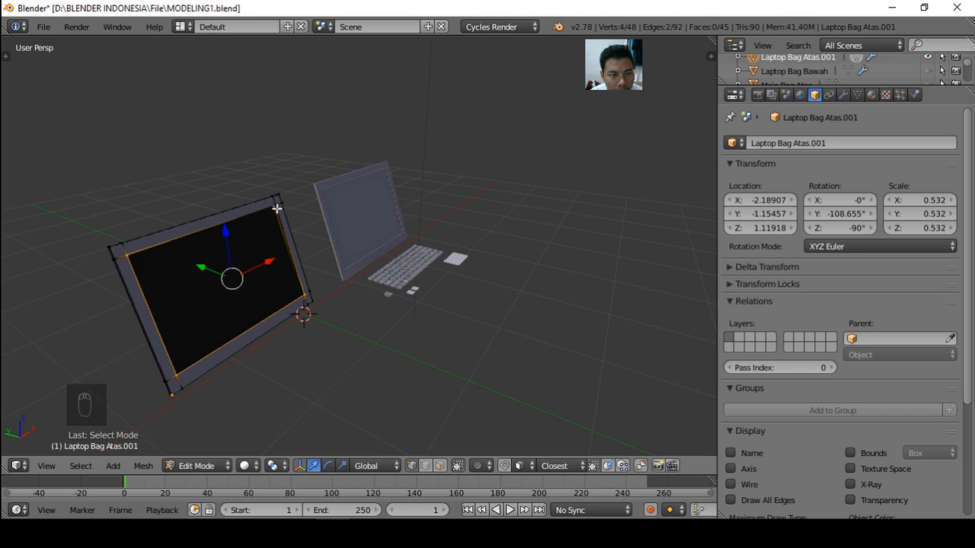
right_click(279, 211, "shift")
right_click(277, 202, "shift")
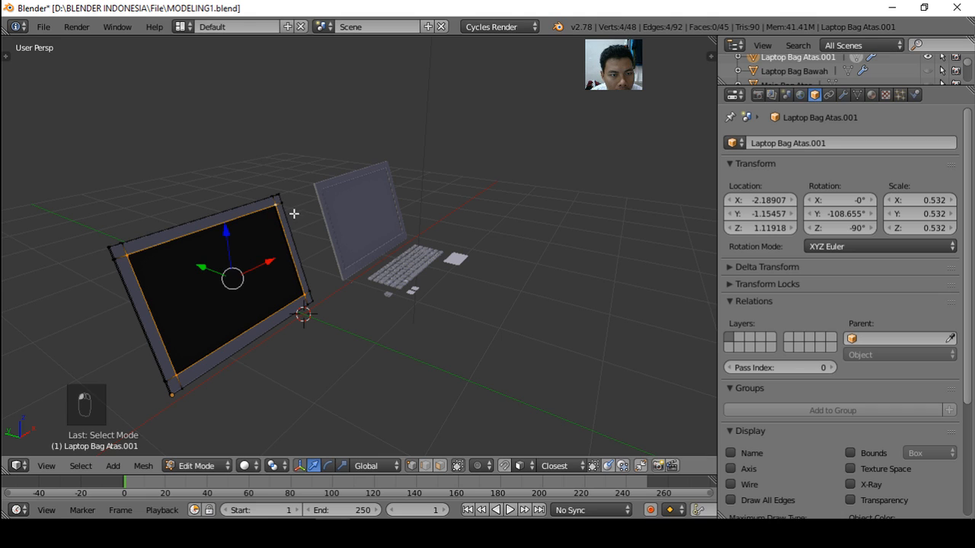
key("f")
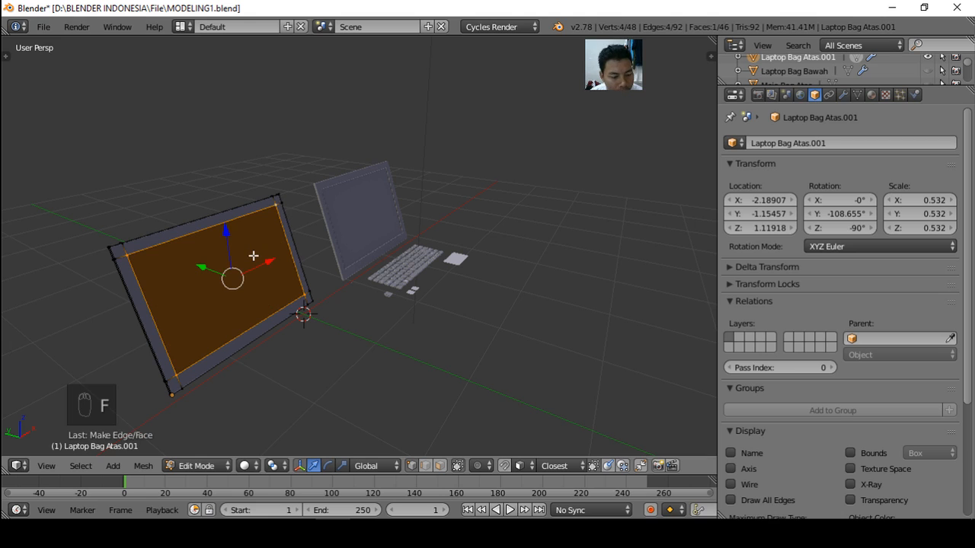
Separate the new screen face from the copied lid into its own object and return to Object Mode
key("ctrl+Tab")
left_click(251, 283)
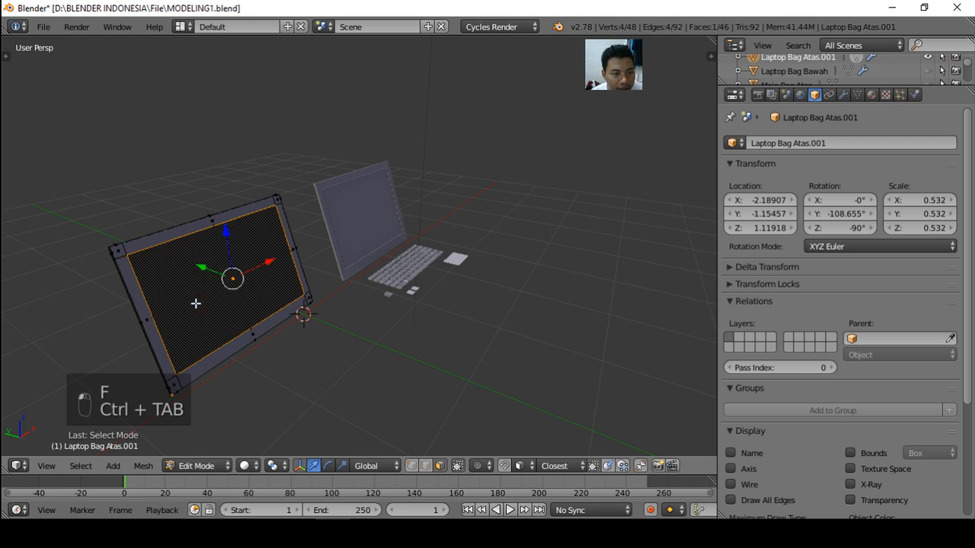
key("a")
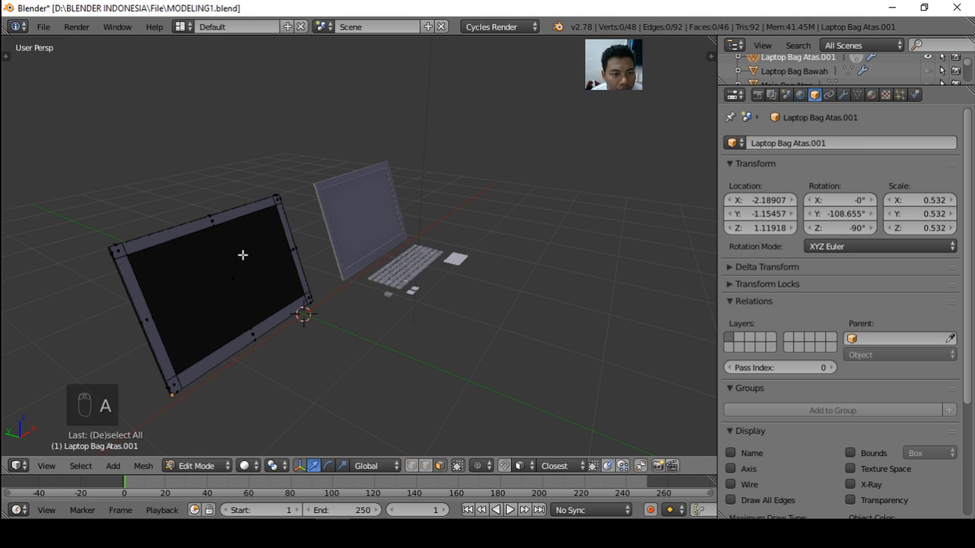
right_click(219, 294)
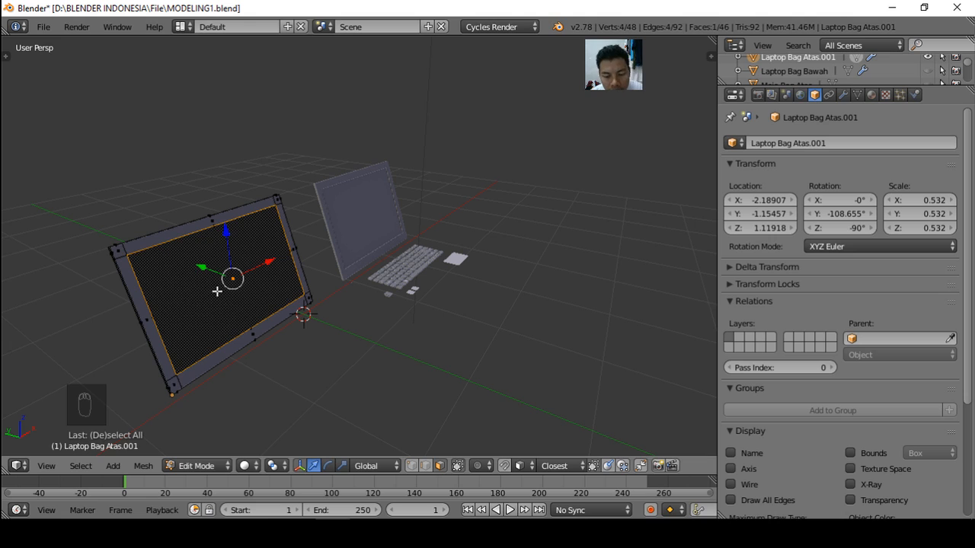
key("p")
left_click(190, 293)
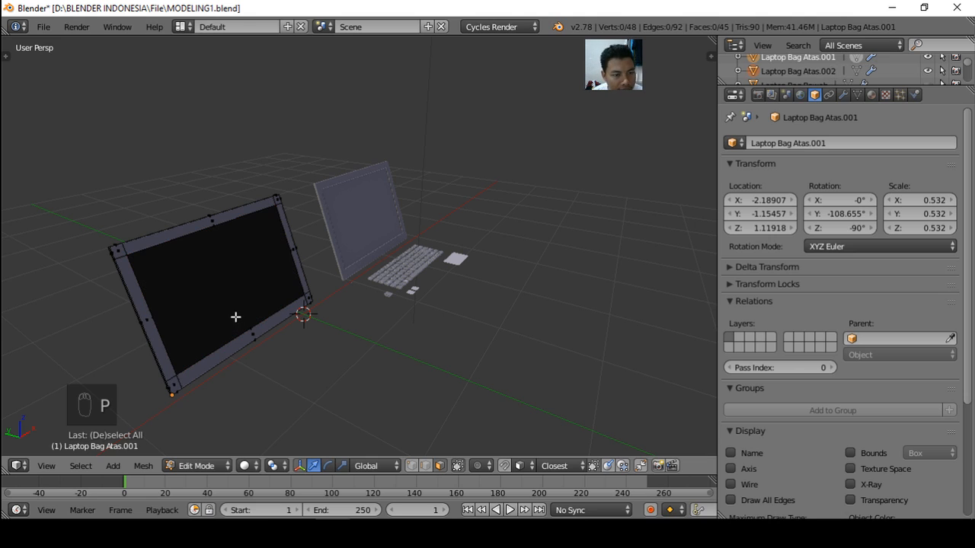
key("Tab")
Move the separated screen face about 0.29 units along negative Y and enter Edit Mode on it
right_click(209, 326)
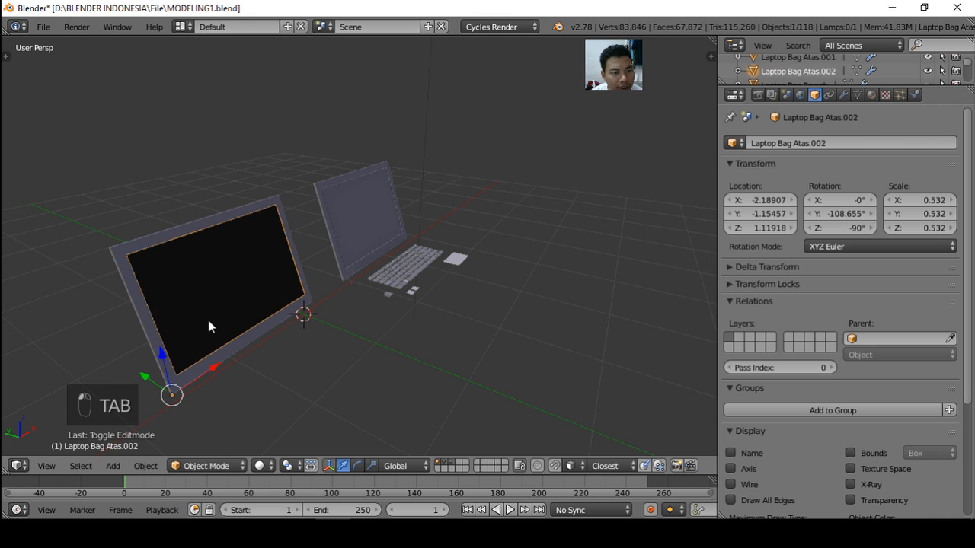
key("g")
key("y")
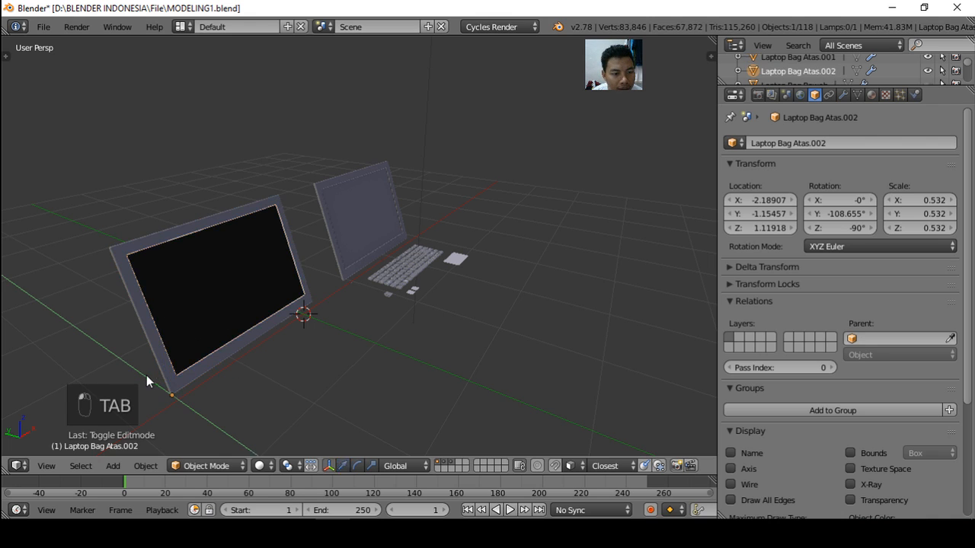
left_click(271, 342)
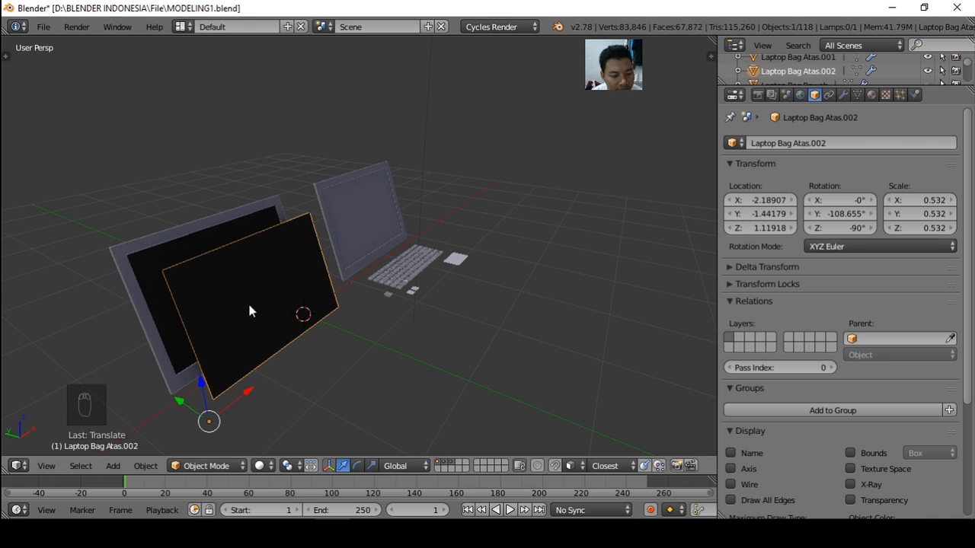
key("Tab")
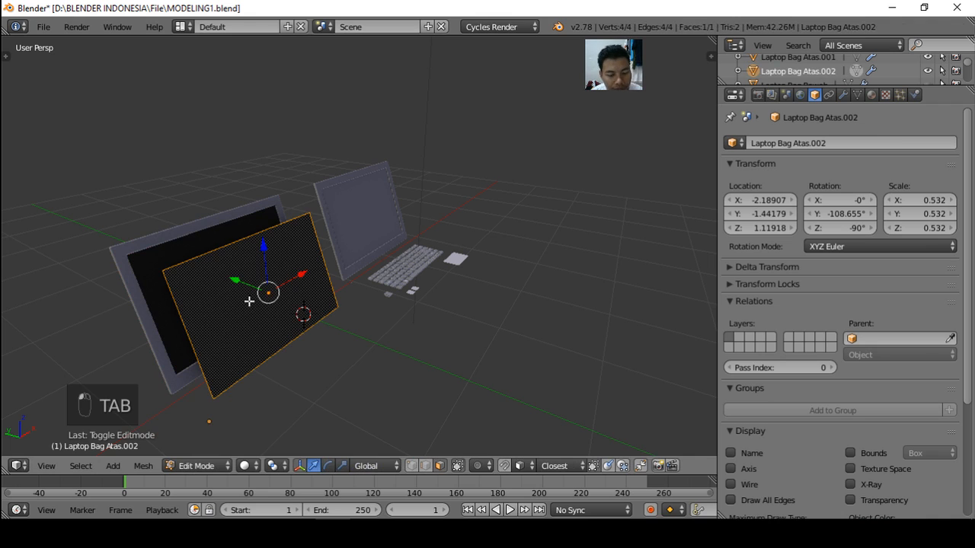
Flip the normals of the separated screen face and return to Object Mode
key("t")
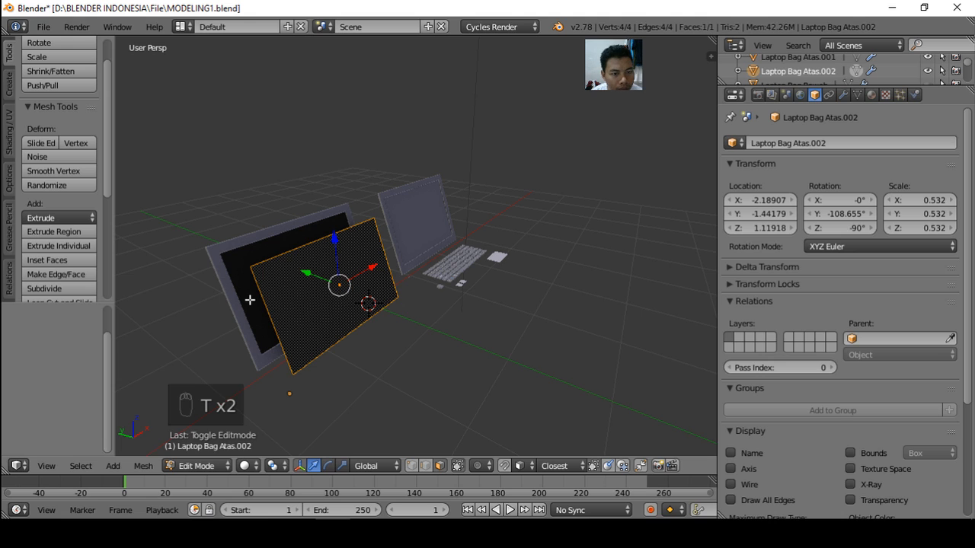
key("space")
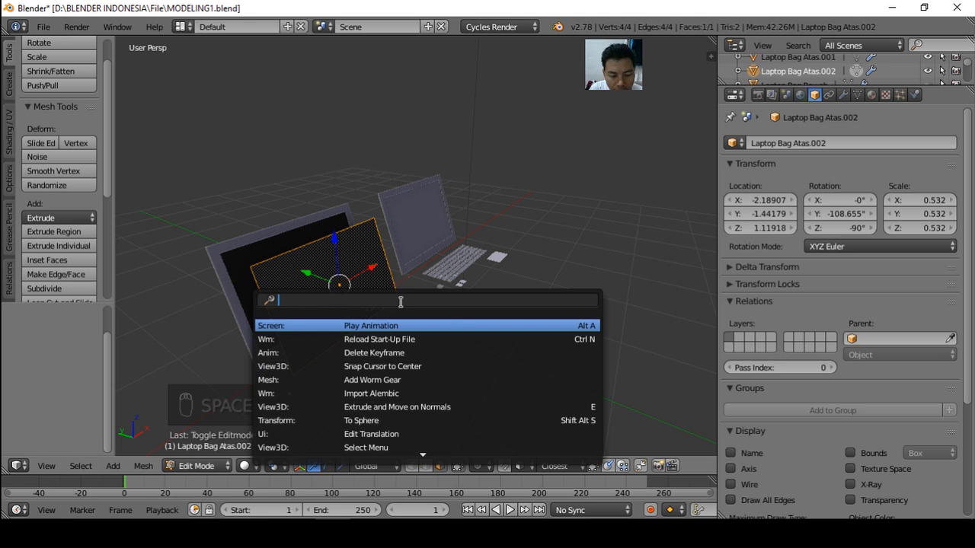
type("nor")
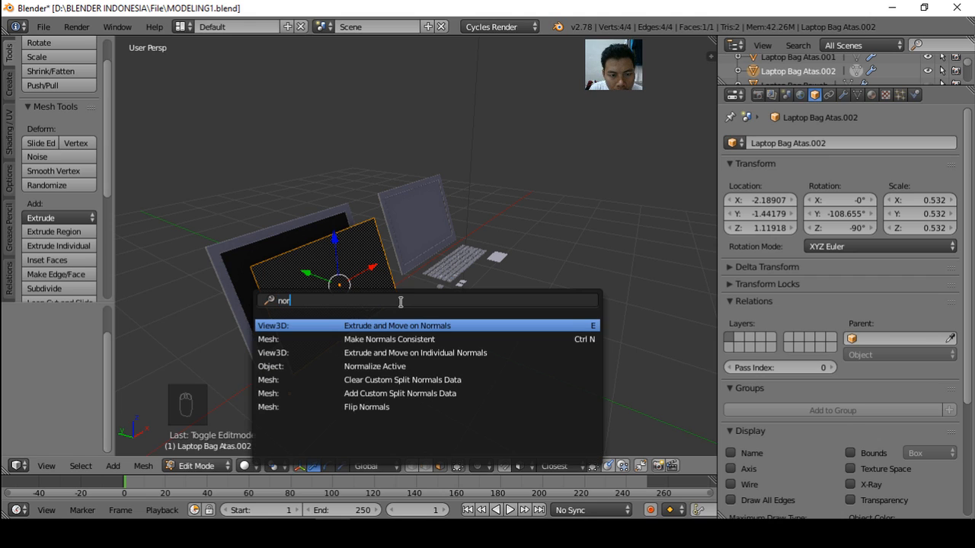
key("Down")
key("Down")
key("Down")
key("Down")
key("Down")
key("Down")
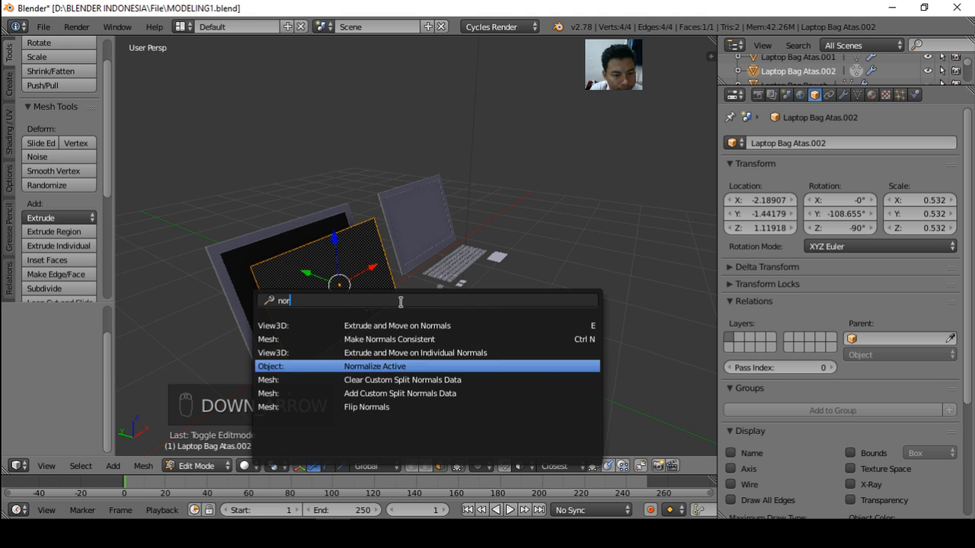
key("Return")
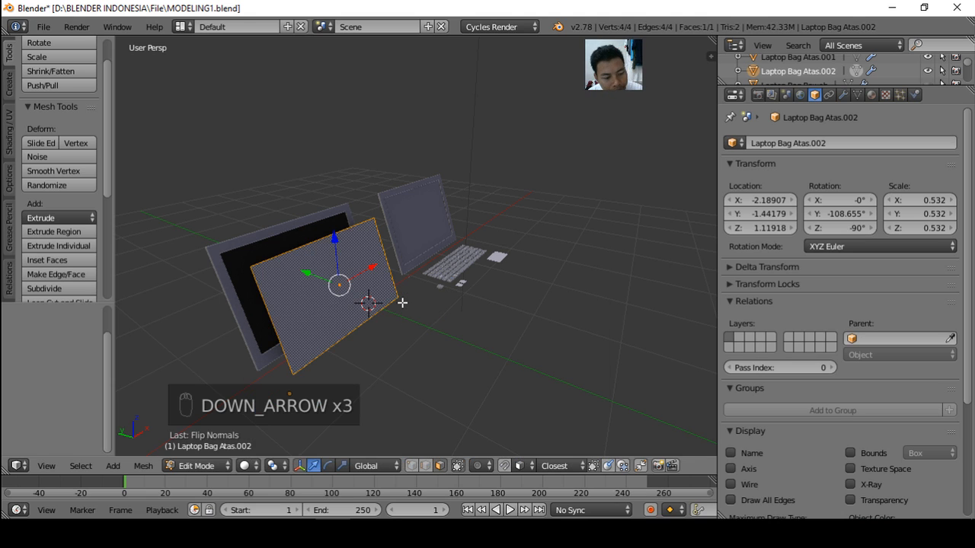
key("Tab")
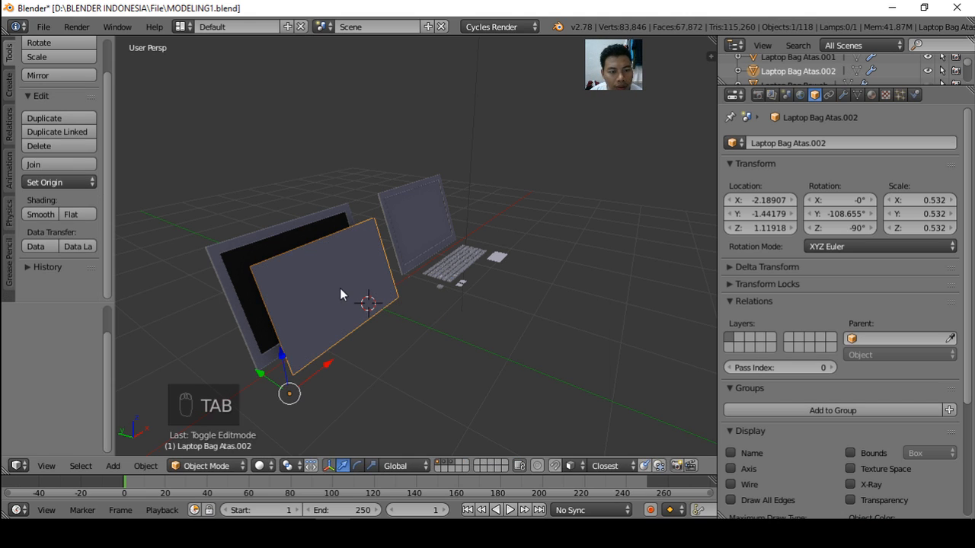
Delete the separated screen face and the copied laptop lid behind it
key("x")
left_click(323, 312)
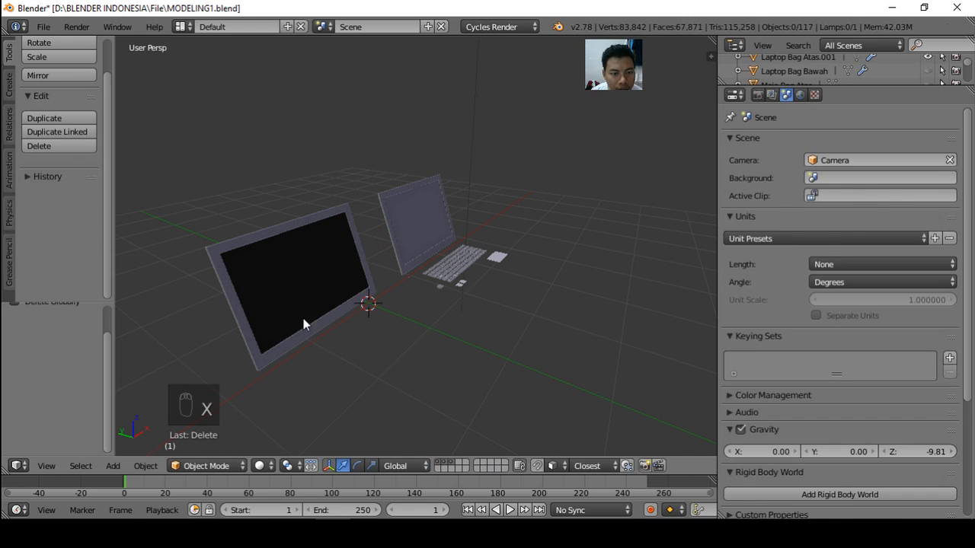
right_click(268, 299)
key("x")
key("x")
Rename the screen object in the original laptop lid as "layar"
scroll(414, 238, "up", 3)
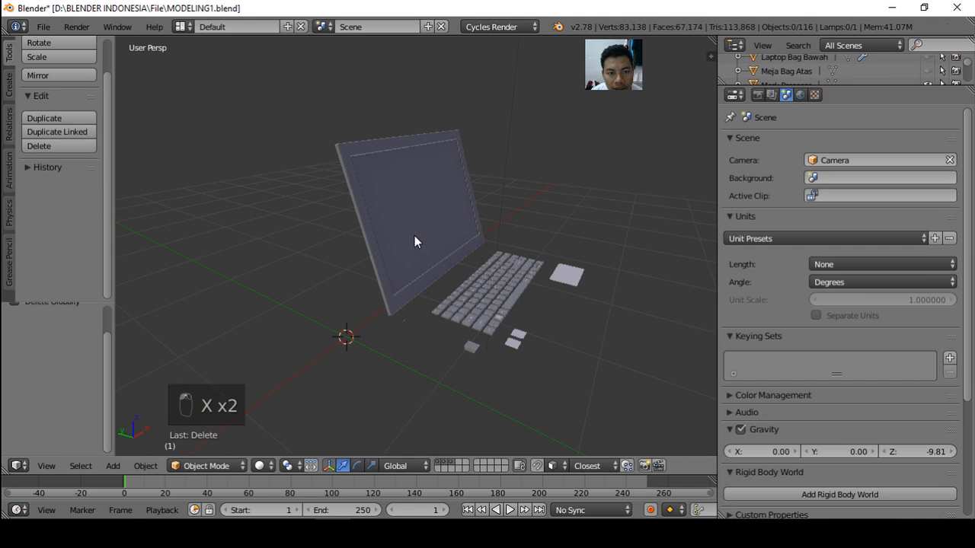
right_click(414, 235)
left_click(792, 145)
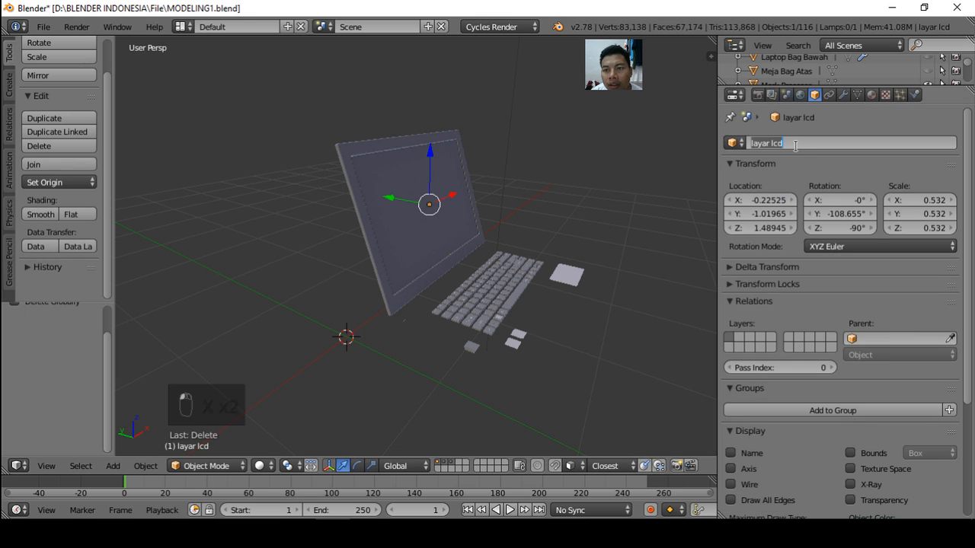
type("laya")
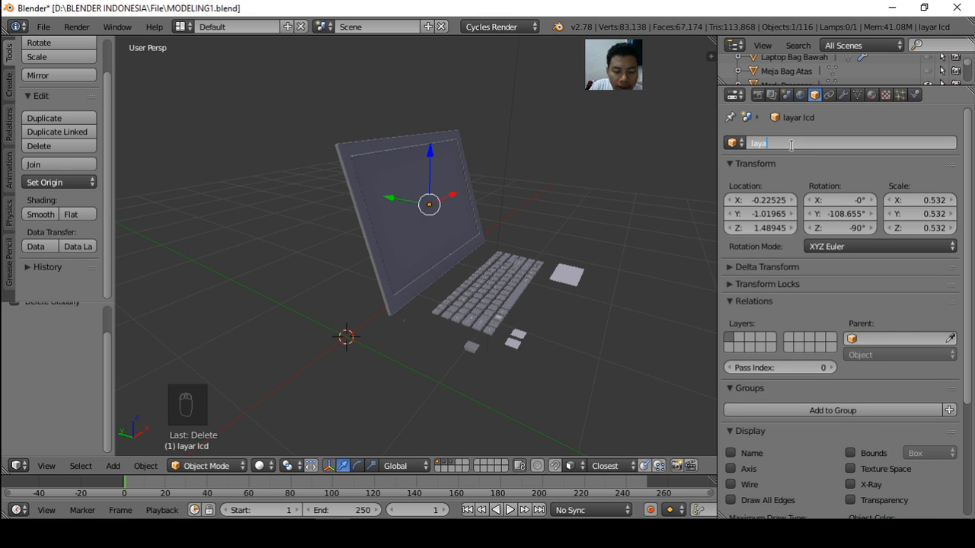
type("r")
key("Return")
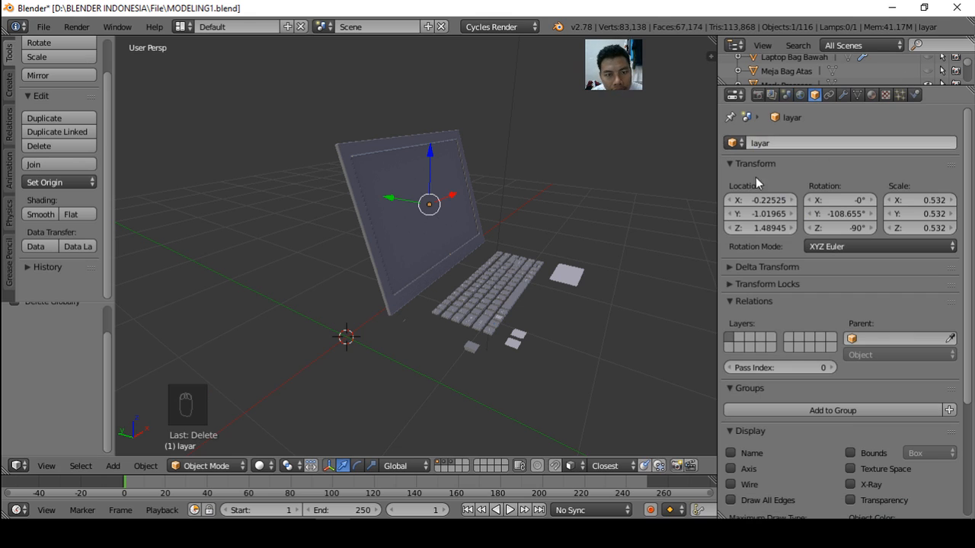
Hide the laptop screen object and the Laptop Bag Atas lid
key("h")
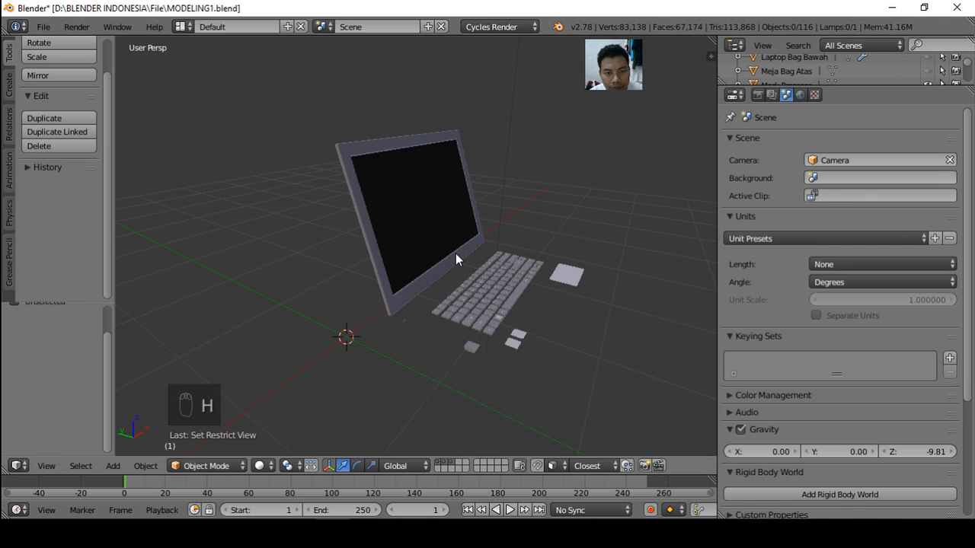
right_click(455, 255)
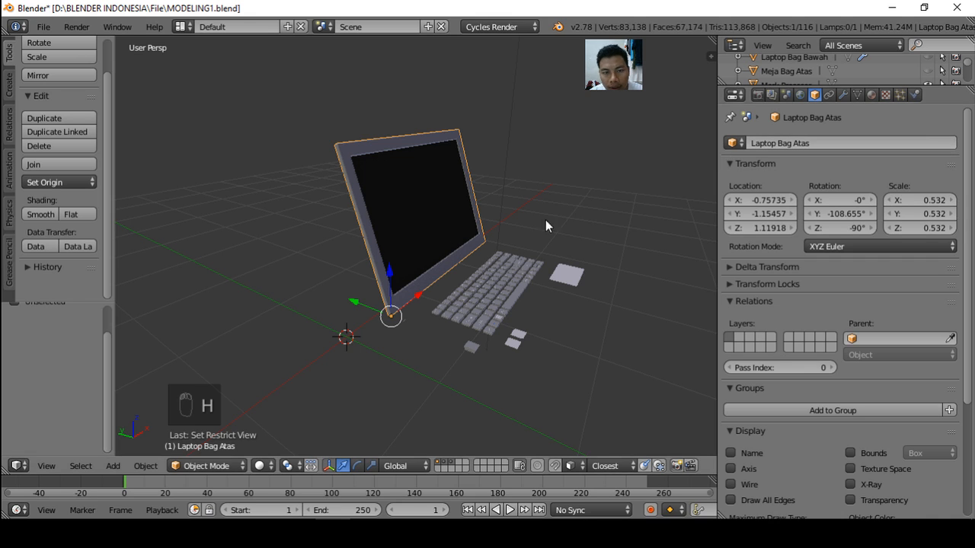
key("h")
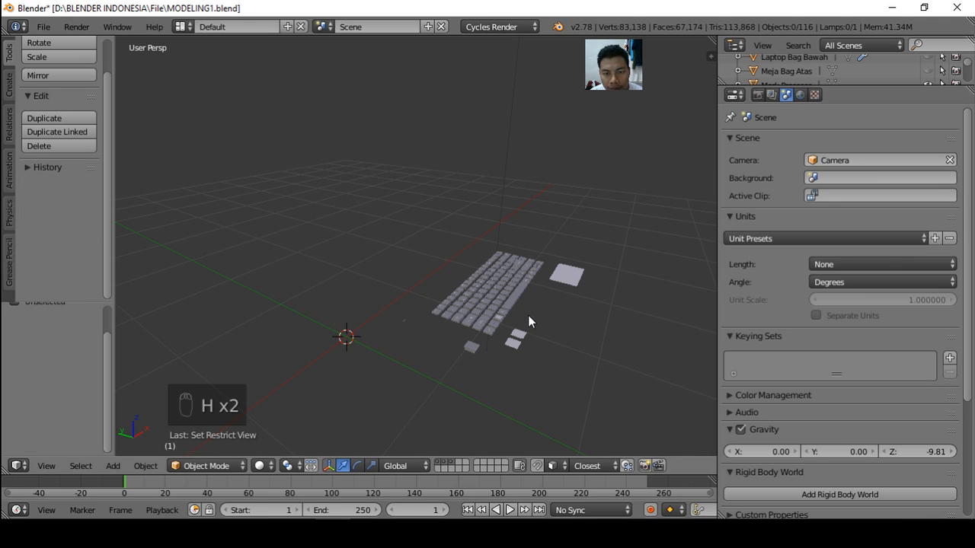
Hide the Detail Spesifikasi Laptop plate and the two small light pieces near the keyboard
scroll(523, 317, "up", 5)
scroll(523, 317, "down", 5)
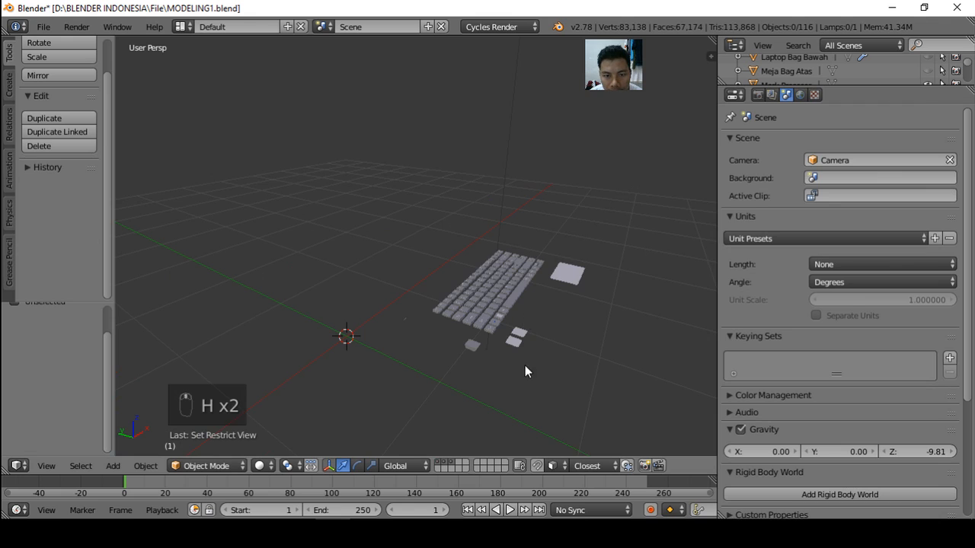
middle_click_drag(524, 370, 496, 370)
right_click(647, 316)
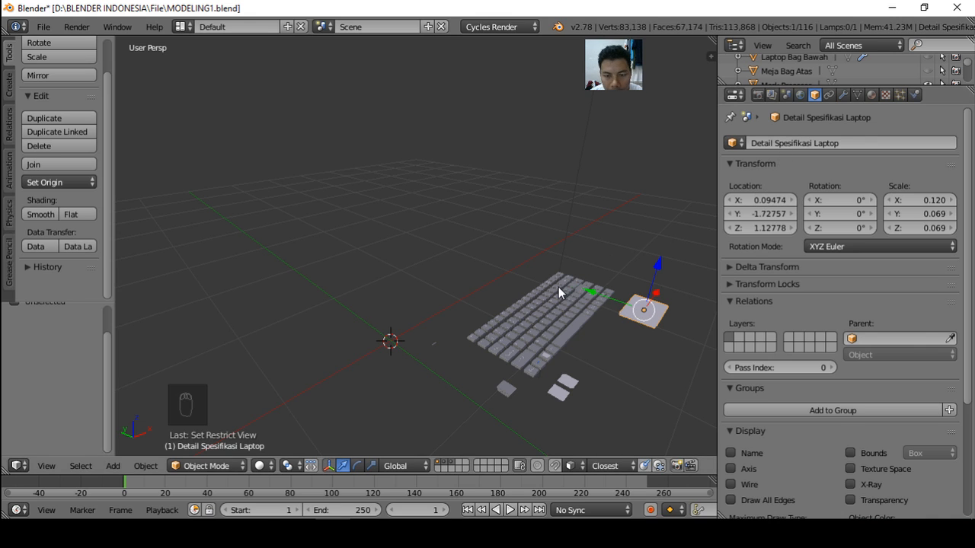
key("h")
right_click(569, 382)
key("h")
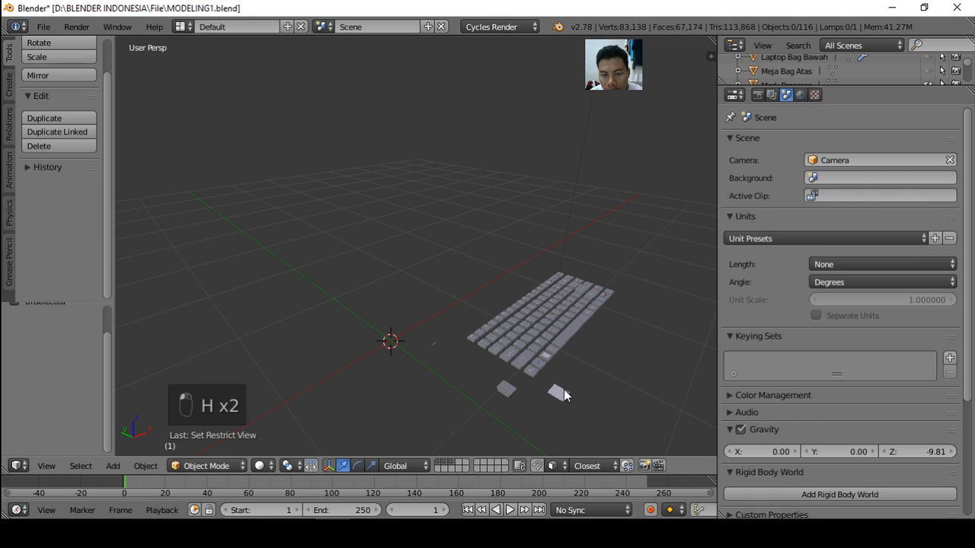
right_click(552, 396)
key("h")
Hide the Port VGA and Besi pada lubang power objects so only the keyboard keys remain
right_click(504, 386)
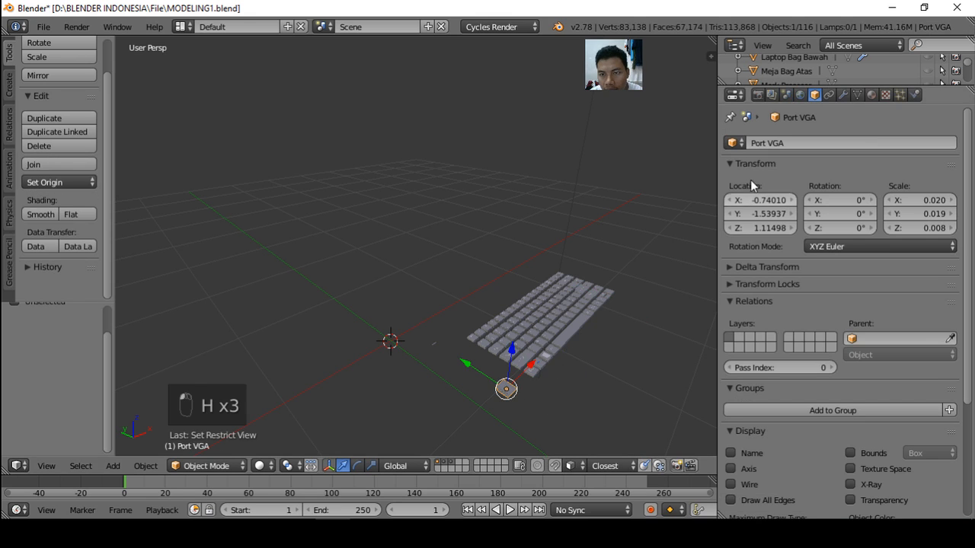
key("h")
right_click(432, 343)
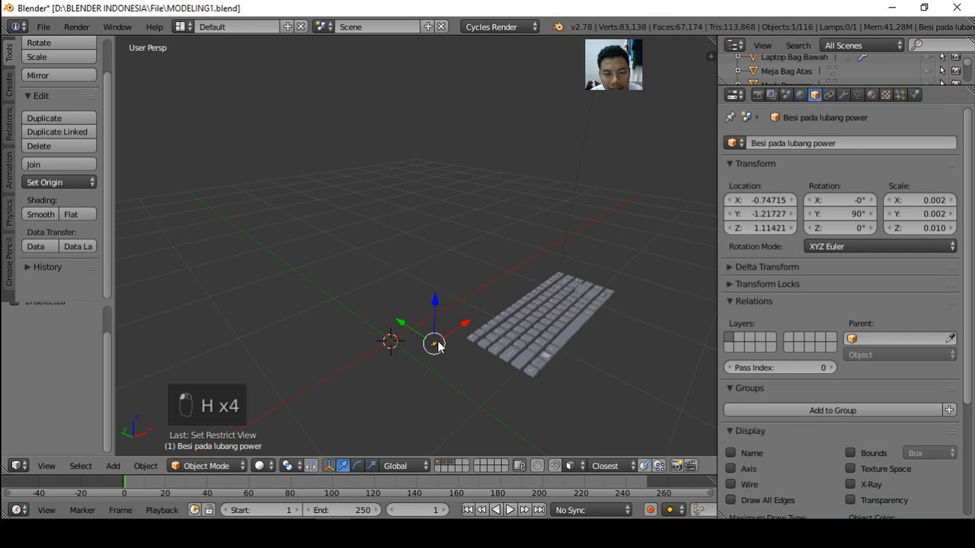
key("h")
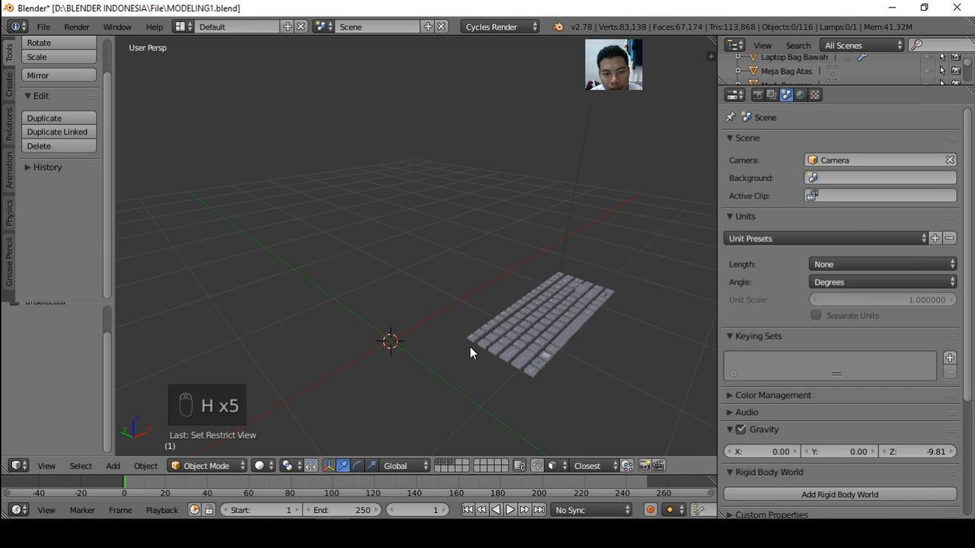
Duplicate the Tombol Keyboard object and place the copy about 0.945 units along positive X
mouse_move(584, 342)
middle_mouse_down()
mouse_move(580, 362)
mouse_move(583, 319)
mouse_move(530, 348)
mouse_move(566, 284)
mouse_move(567, 344)
middle_mouse_up()
right_click(583, 321)
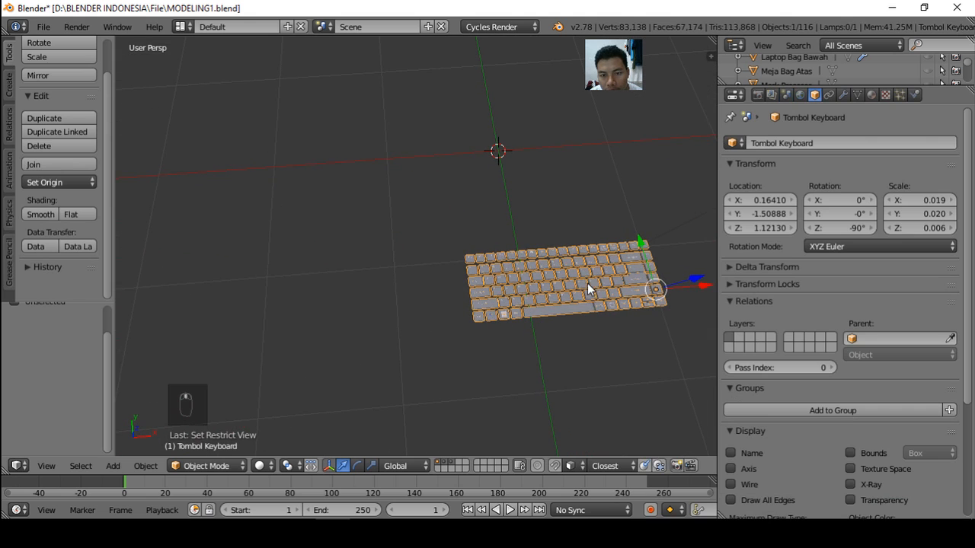
scroll(597, 277, "up", 4)
mouse_move(584, 309)
middle_mouse_down("shift")
mouse_move(550, 305)
mouse_move(552, 316)
mouse_move(579, 309)
middle_mouse_up("shift")
scroll(544, 310, "down", 6)
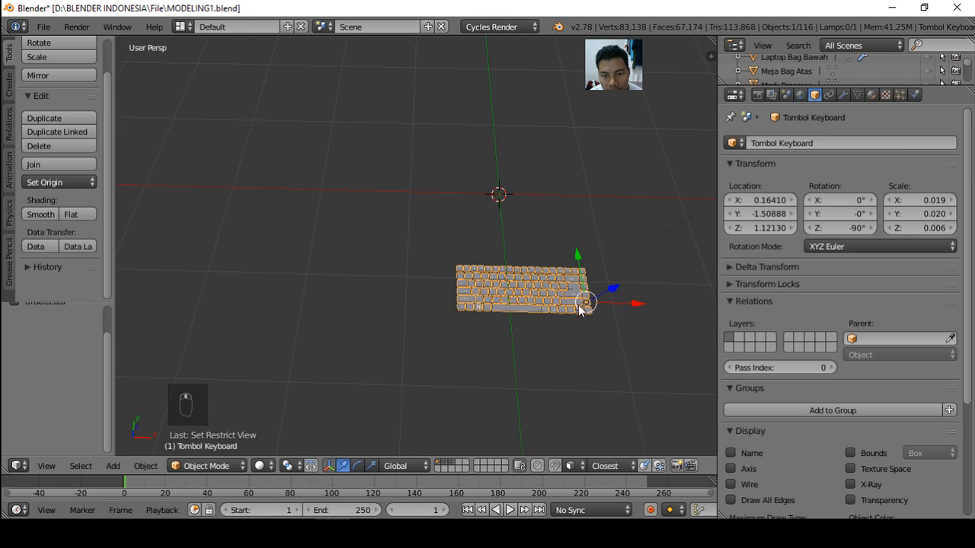
key("shift+d")
key("x")
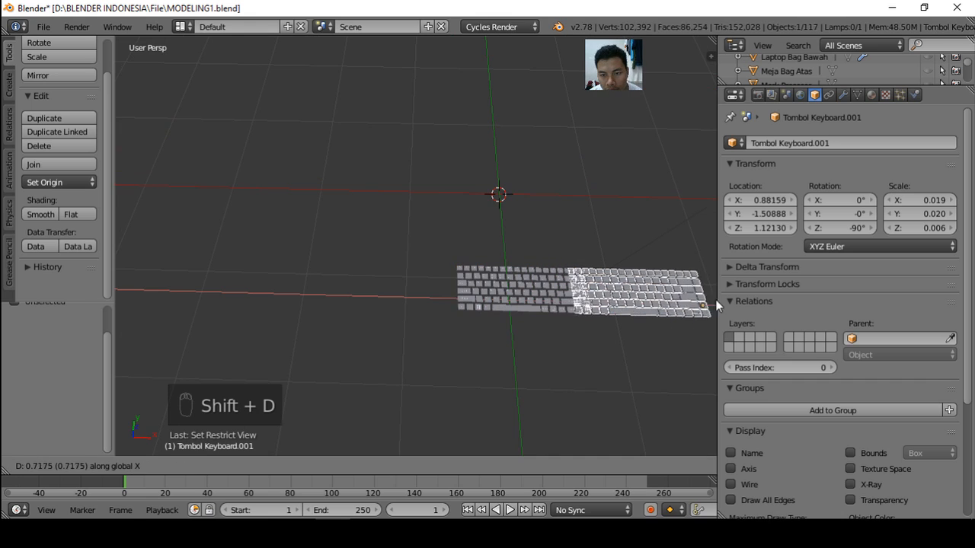
left_click(169, 311)
Box-select both keyboards in wireframe from the front orthographic view, join them into one object, and restore solid shading
middle_click_drag(367, 346, 323, 347)
key("KP_3")
key("KP_5")
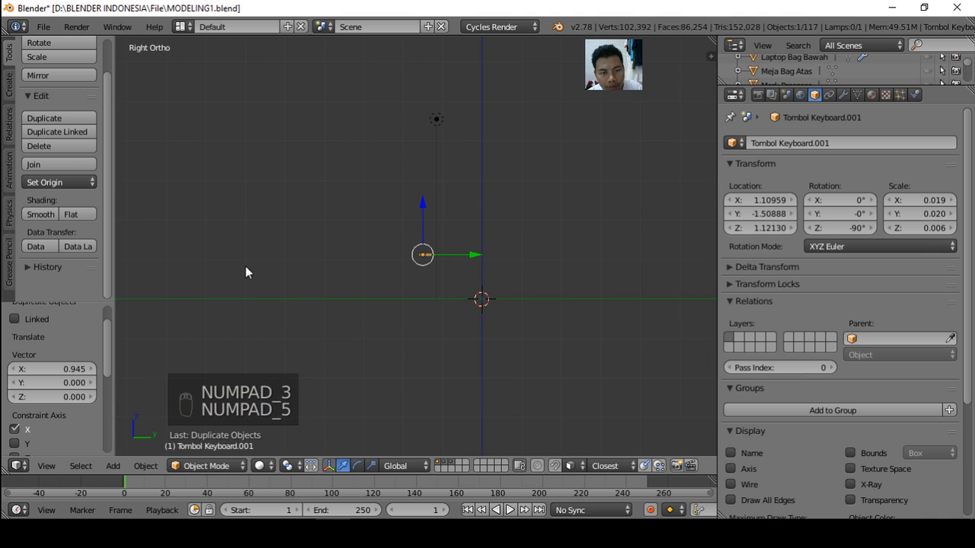
key("KP_1")
scroll(402, 261, "up", 9)
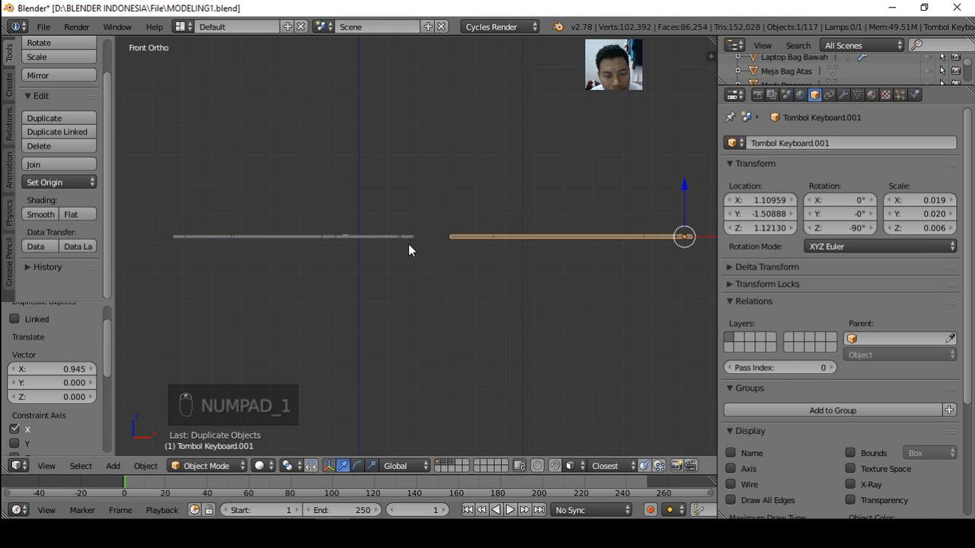
key("a")
key("z")
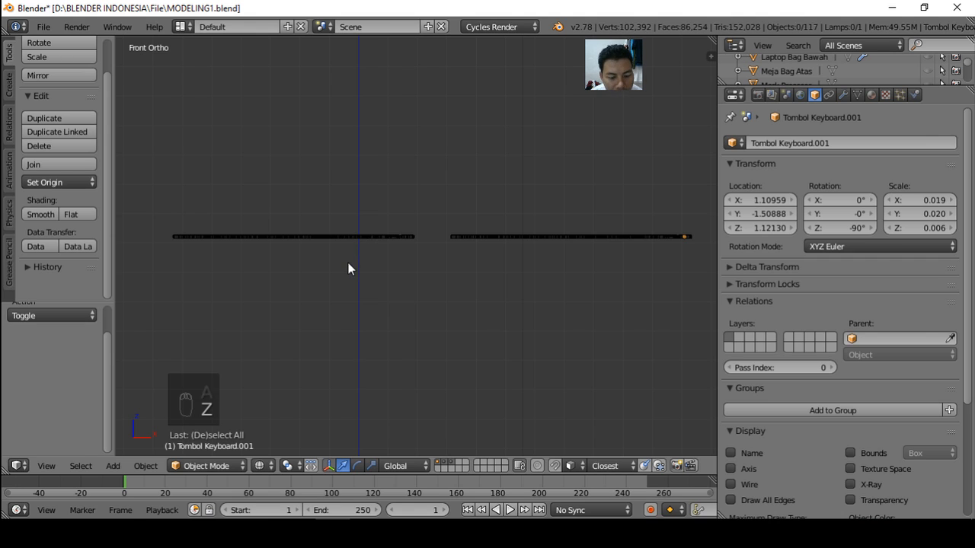
key("b")
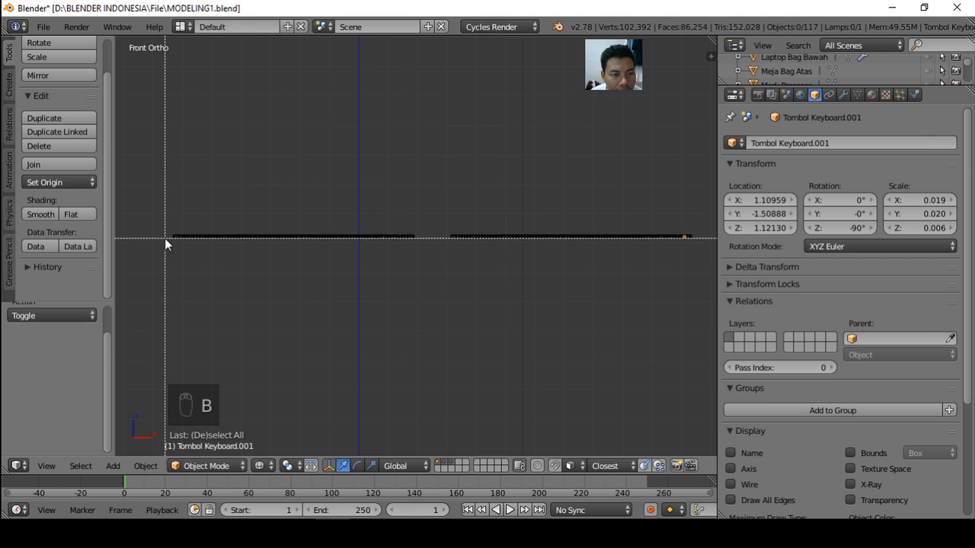
left_click_drag(164, 237, 694, 325)
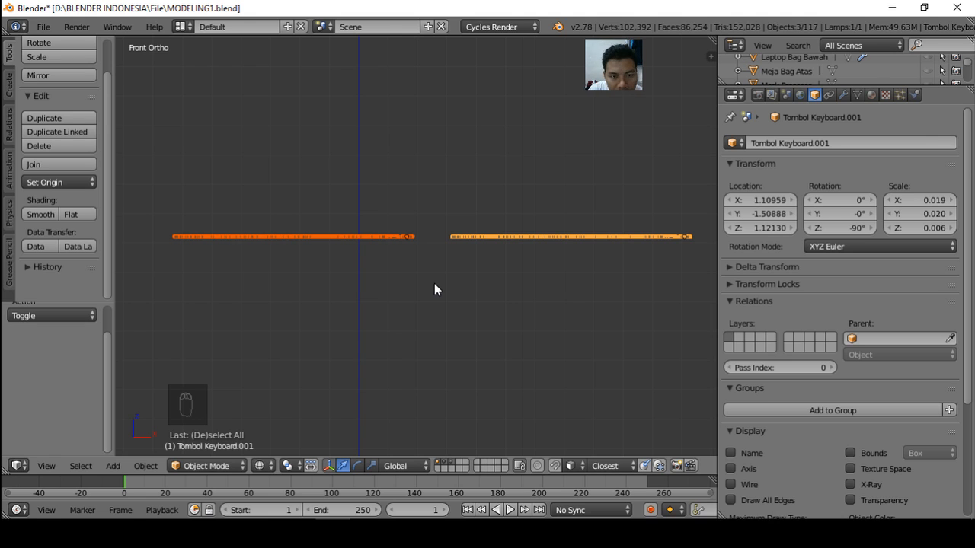
key("ctrl+j")
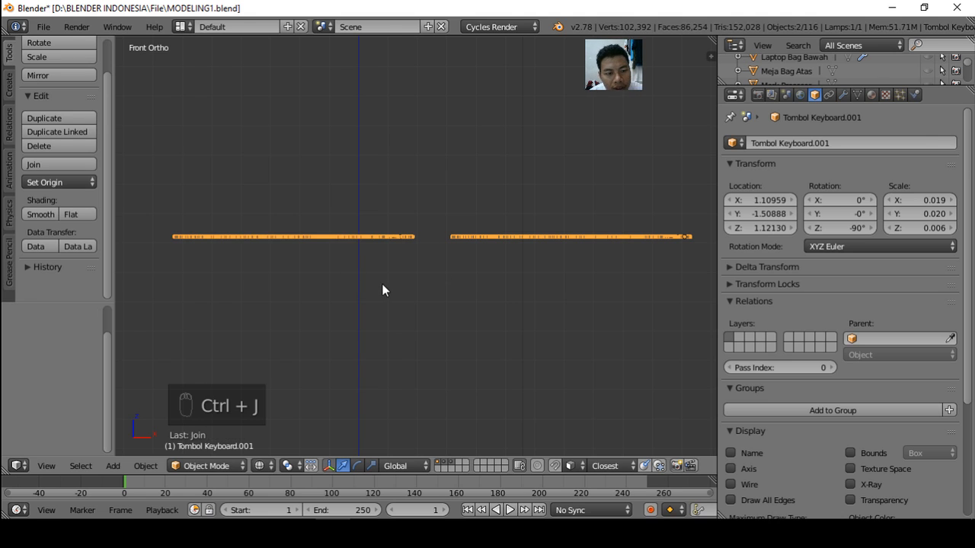
middle_click_drag(410, 279, 452, 309)
key("z")
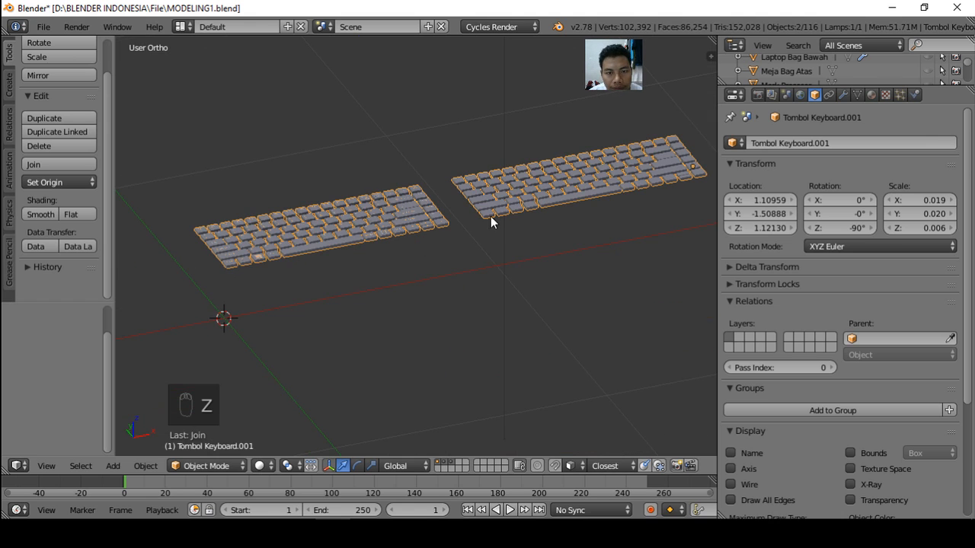
Undo the keyboard join, the selection changes and the keyboard duplication
key("ctrl+z")
key("ctrl+z")
key("ctrl+z")
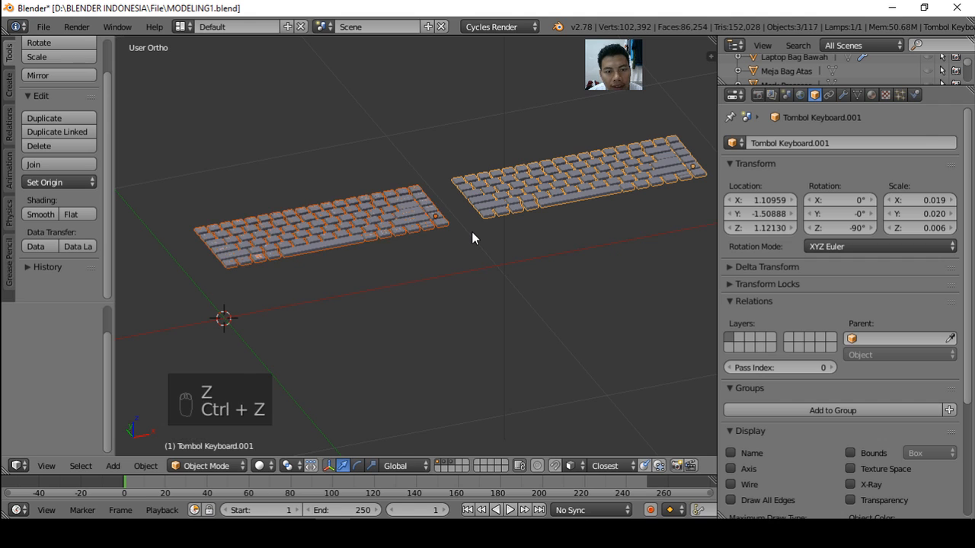
key("ctrl+z")
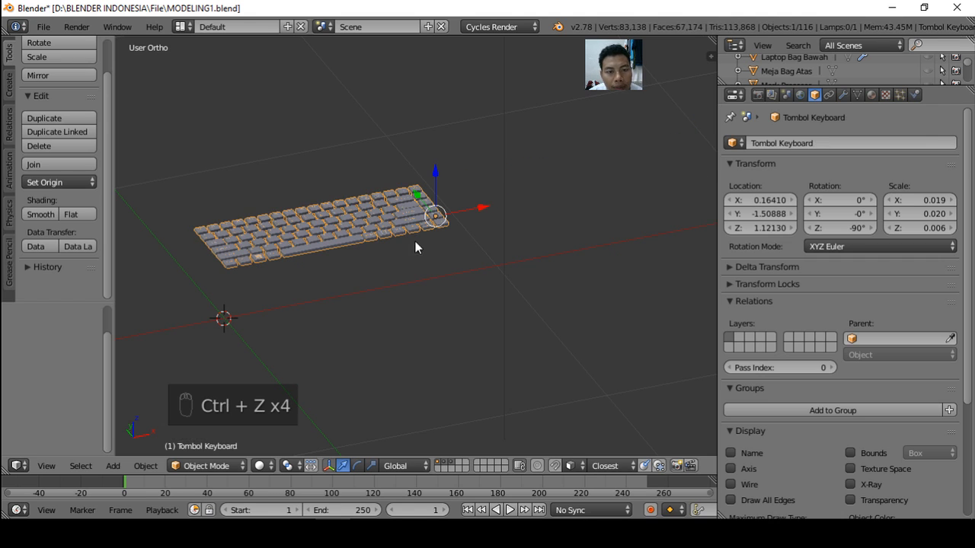
middle_click_drag(415, 245, 429, 277)
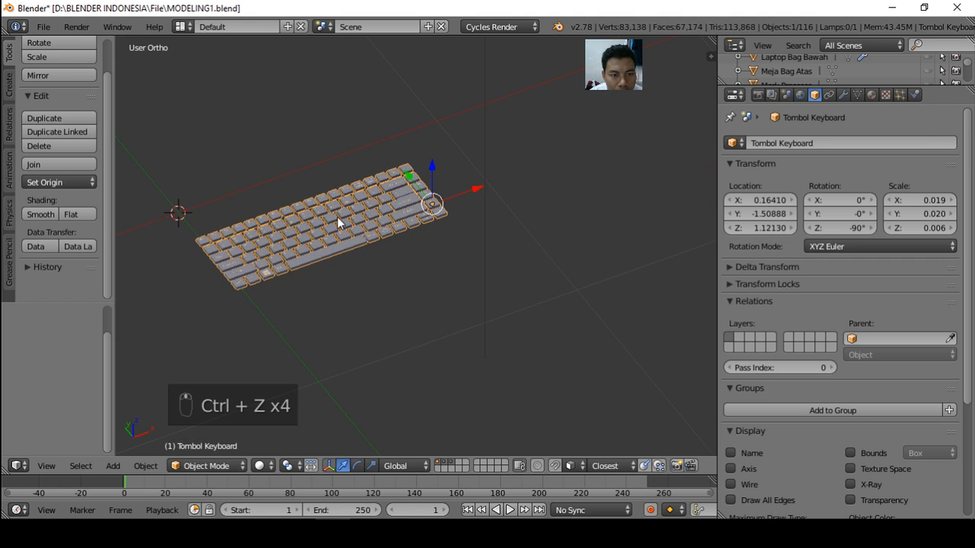
middle_click_drag(328, 236, 344, 224)
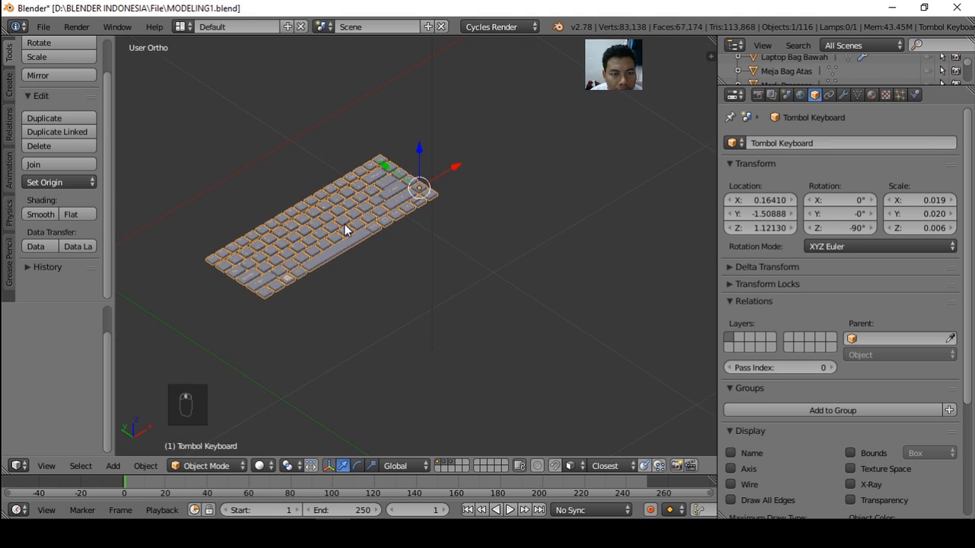
scroll(344, 224, "up", 3)
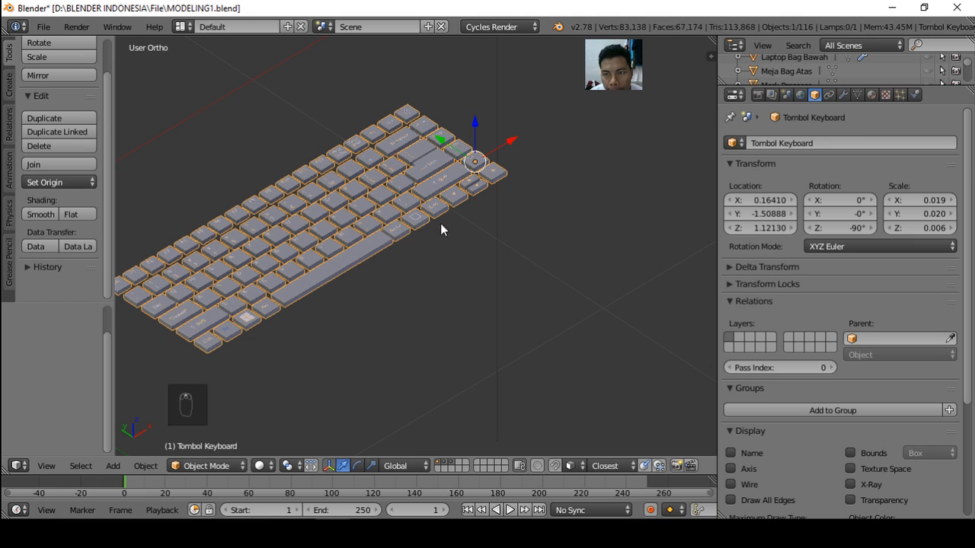
Hide the Tombol Keyboard object so only the key labels remain
left_click(821, 141)
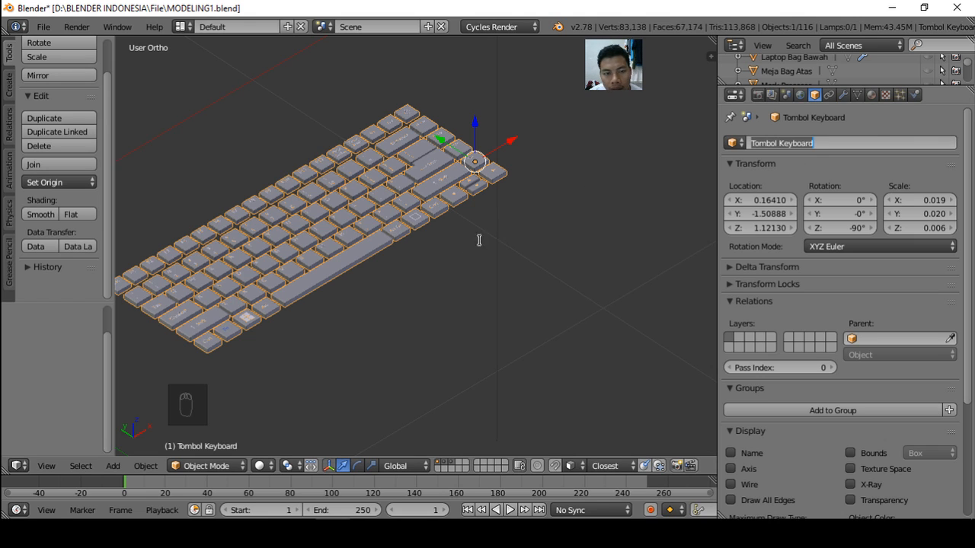
key("Return")
key("h")
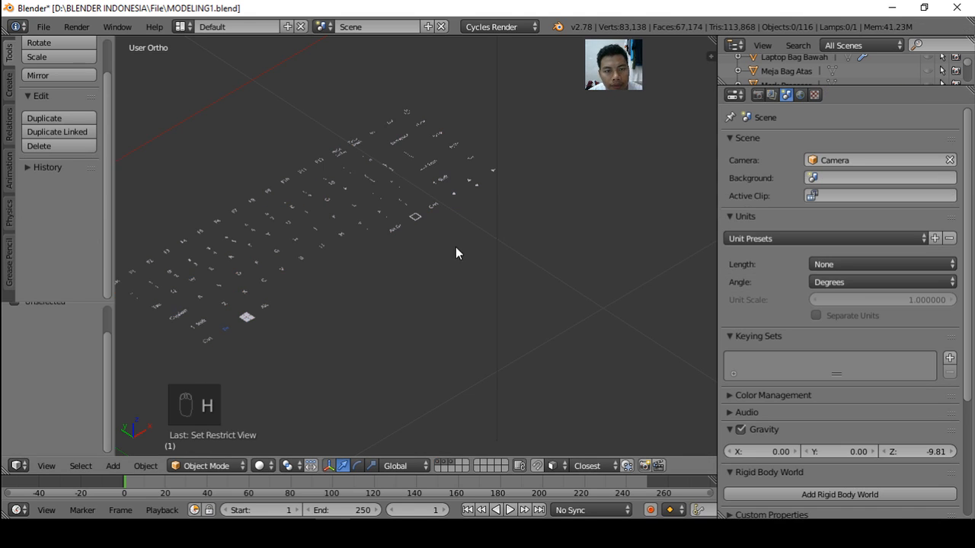
Frame the whole scene from the top, select the N key label, and centre the view on it with the surrounding labels
middle_click_drag(494, 261, 454, 303)
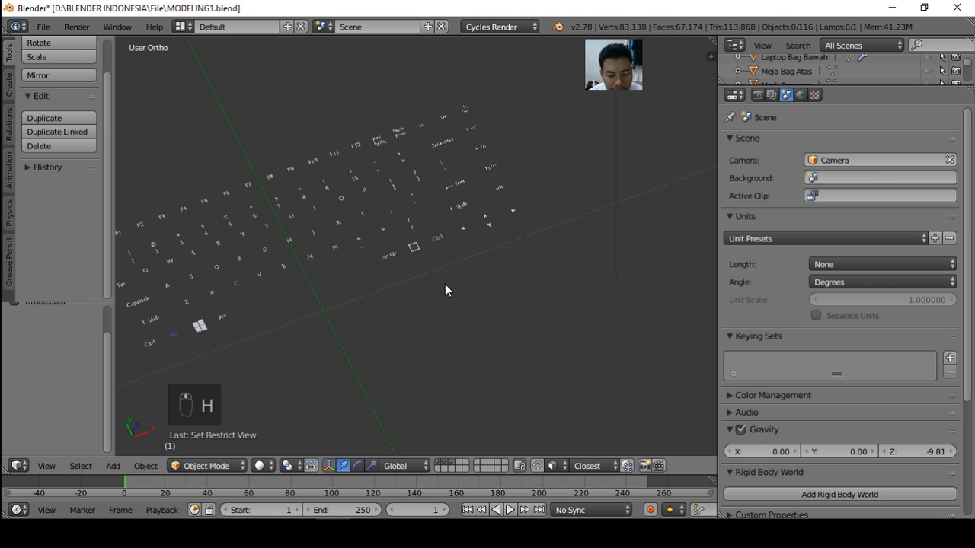
key("KP_5")
key("KP_7")
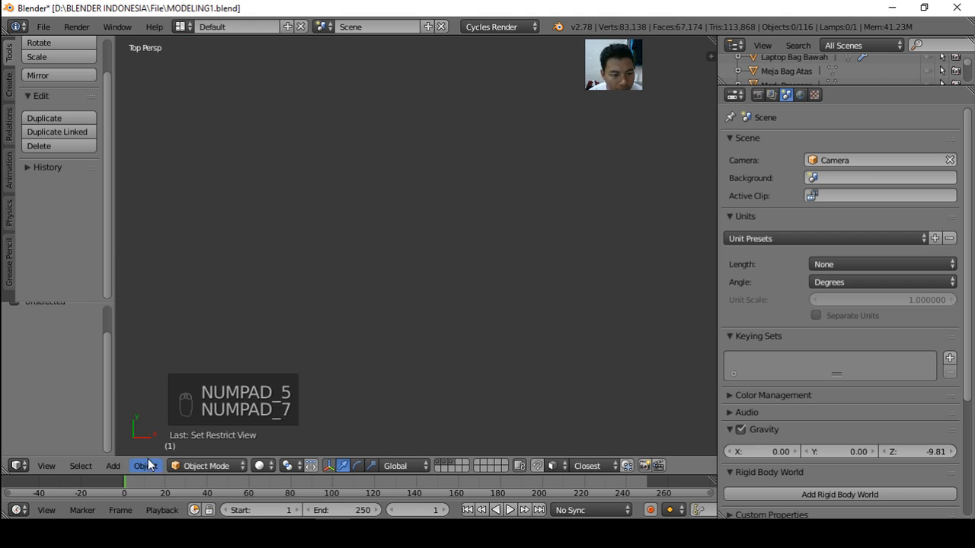
left_click(76, 466)
mouse_move(46, 465)
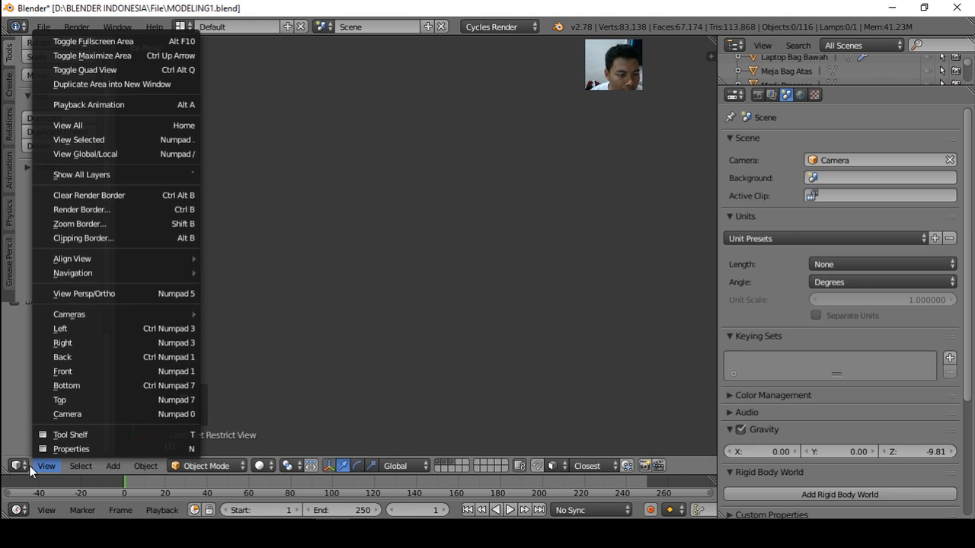
left_click(76, 124)
key("KP_7")
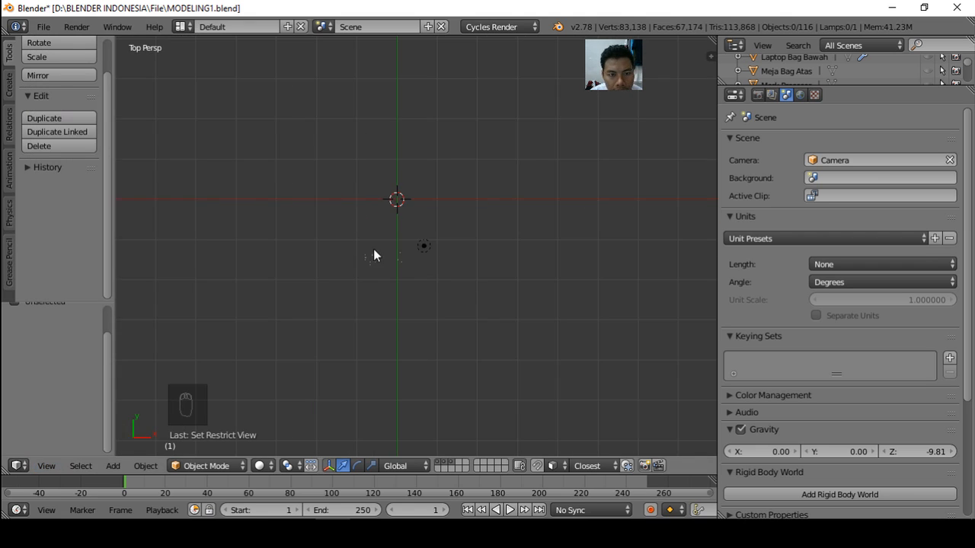
scroll(371, 249, "up", 3)
scroll(396, 265, "up", 1)
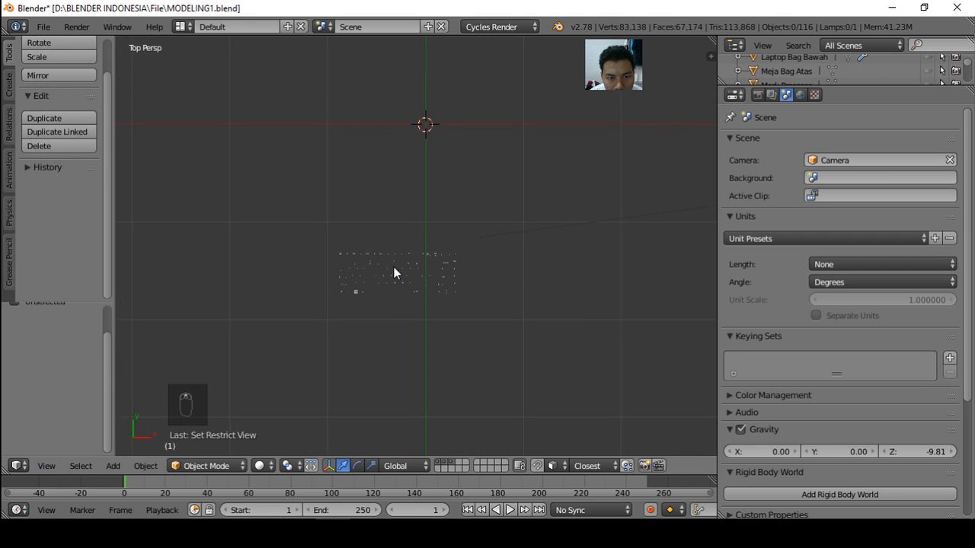
middle_click_drag(384, 285, 410, 258)
right_click(396, 282)
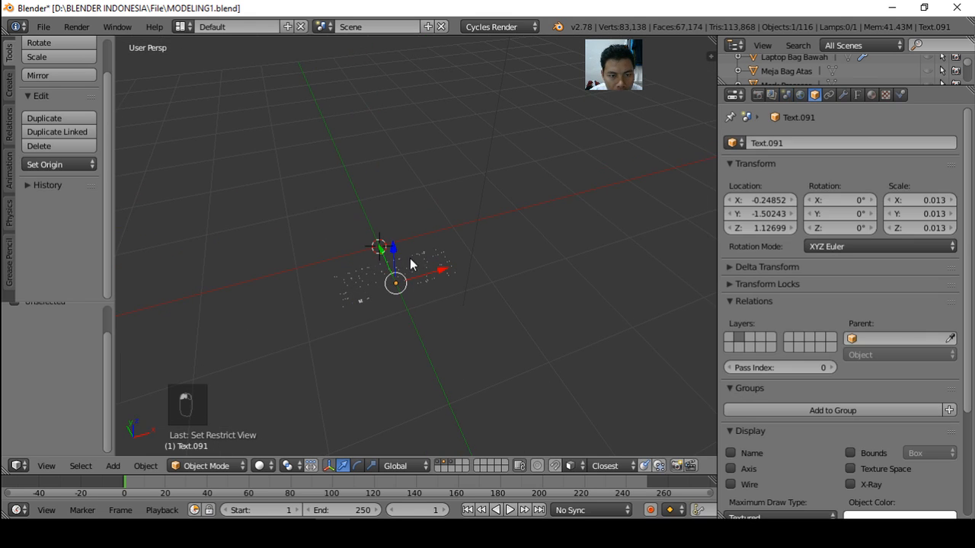
left_click(47, 465)
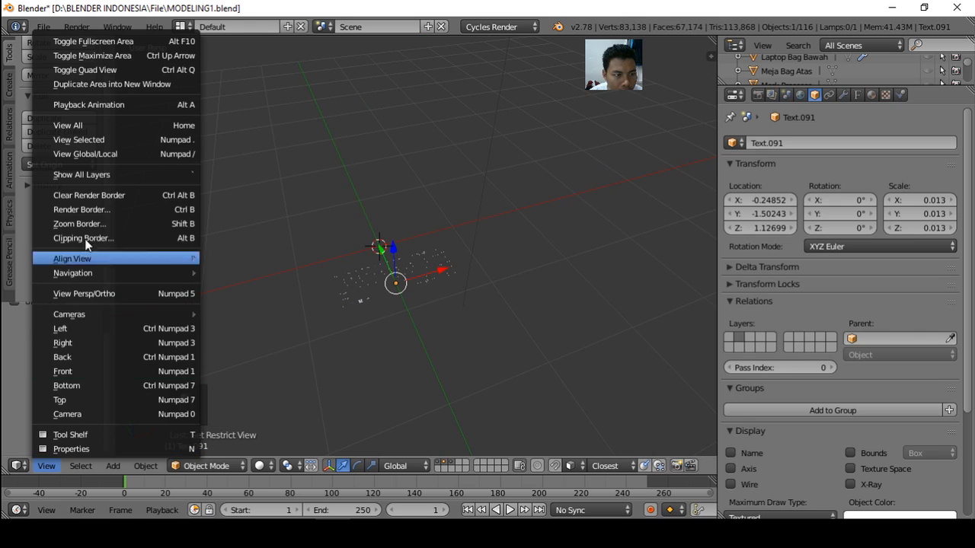
left_click(90, 134)
scroll(431, 242, "down", 5)
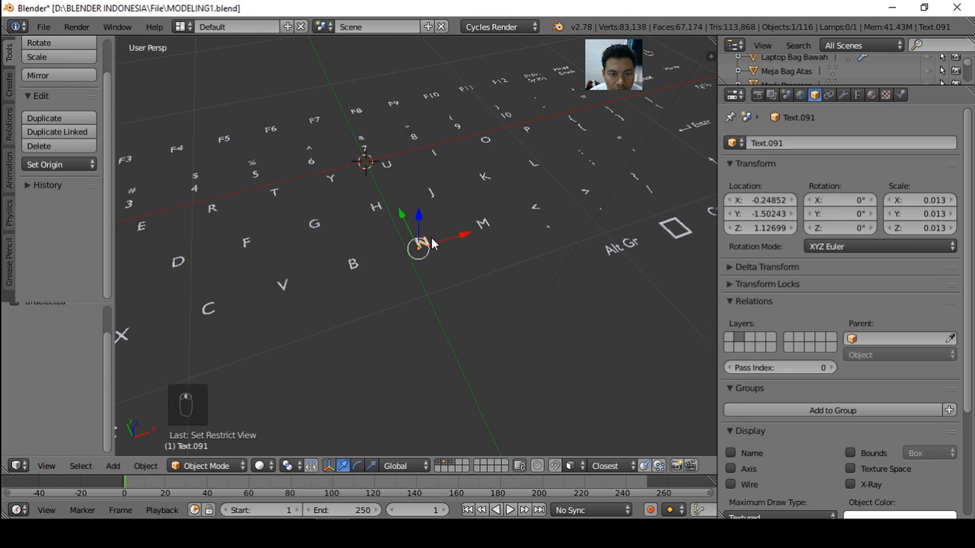
scroll(431, 242, "down", 5)
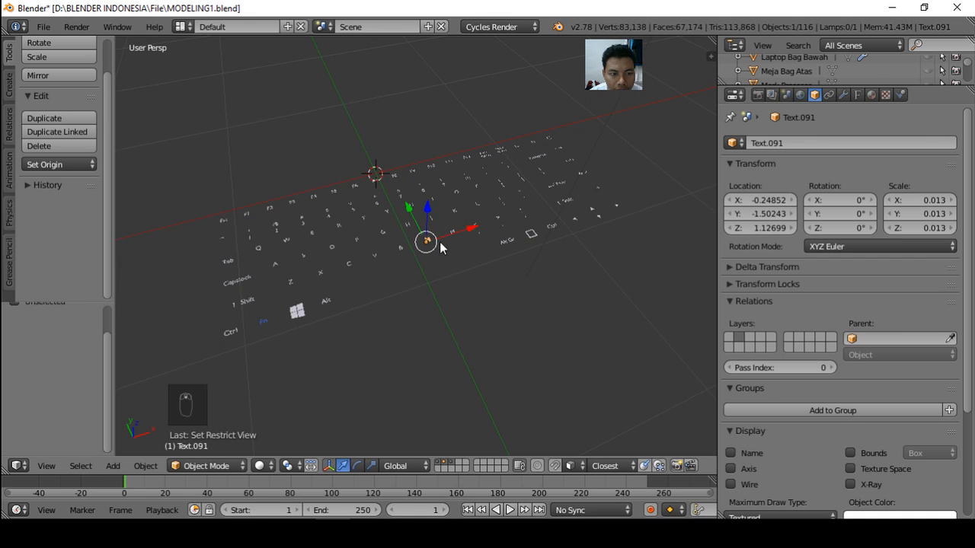
scroll(498, 273, "down", 1)
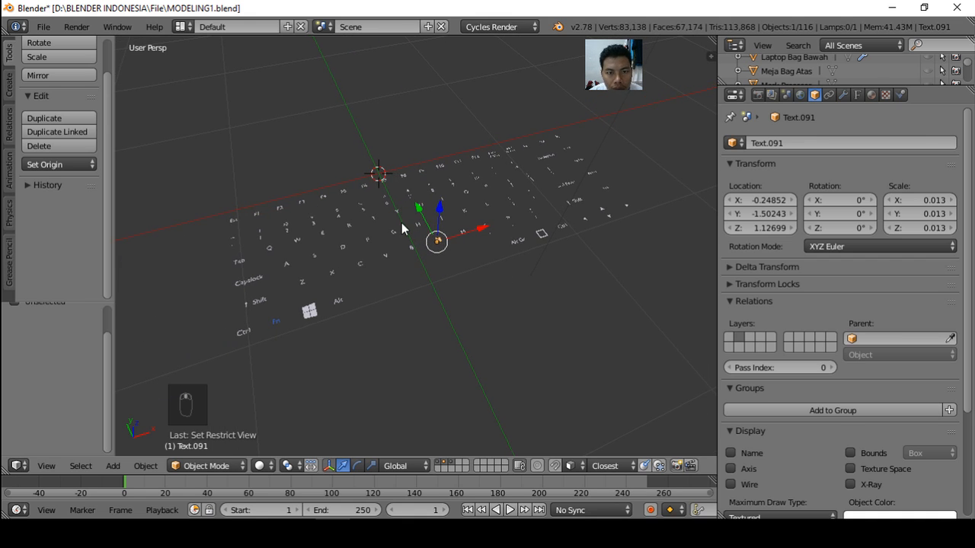
scroll(401, 222, "down", 1)
Clear the selection and box-select all the keyboard labels in the top orthographic view
middle_click_drag(507, 311, 423, 302)
key("KP_7")
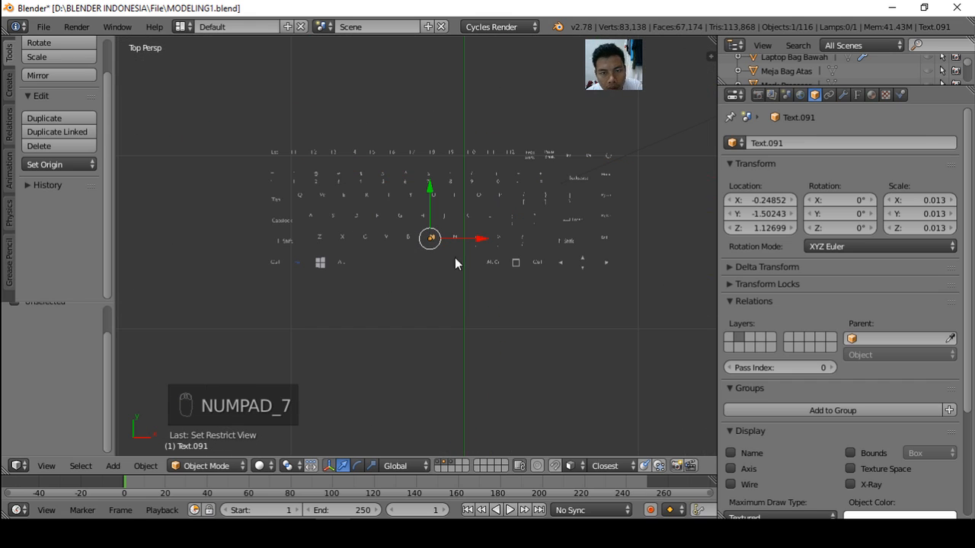
middle_click_drag(506, 289, 401, 294, "shift")
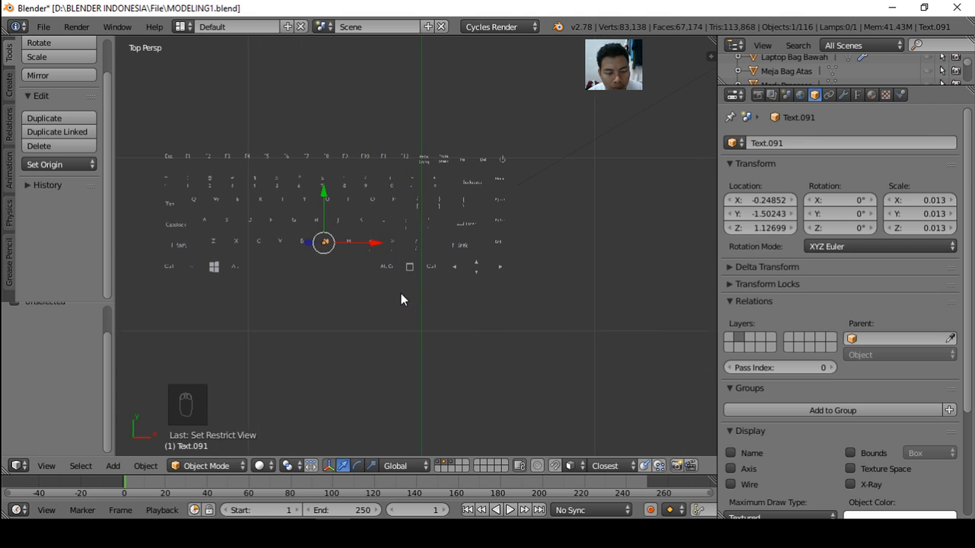
key("KP_5")
middle_click_drag(402, 304, 463, 307, "shift")
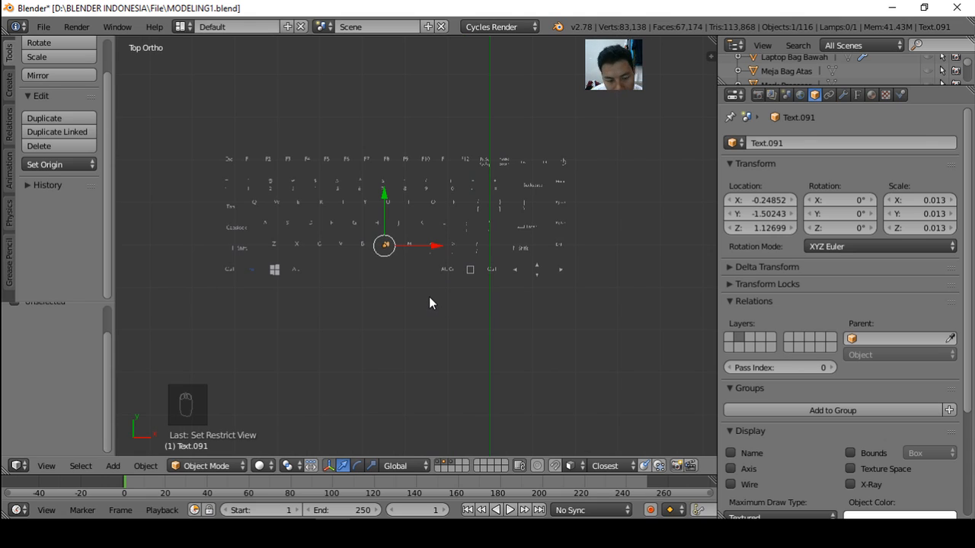
key("a")
key("b")
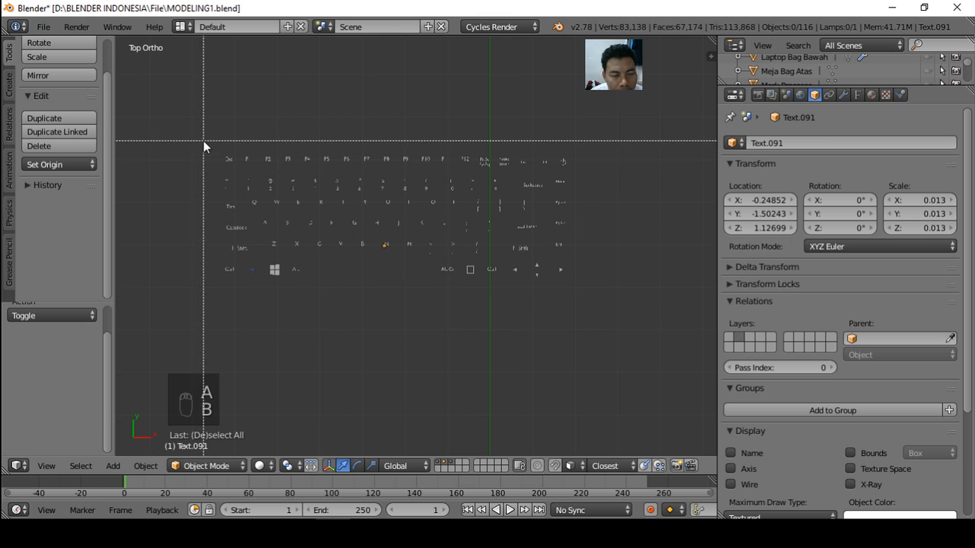
left_click_drag(204, 140, 587, 324)
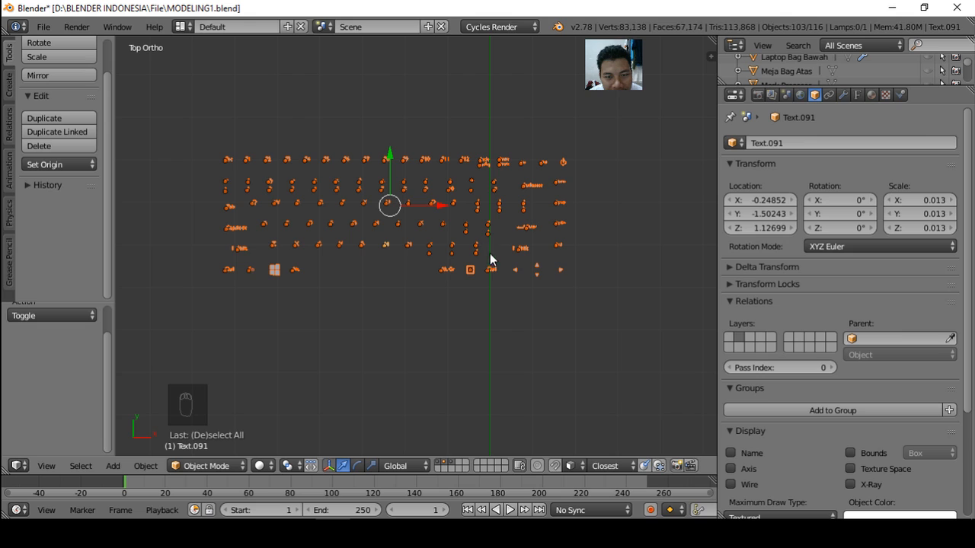
Move the selected key labels to layer 11, check that layer alone, and return to layer 1
key("m")
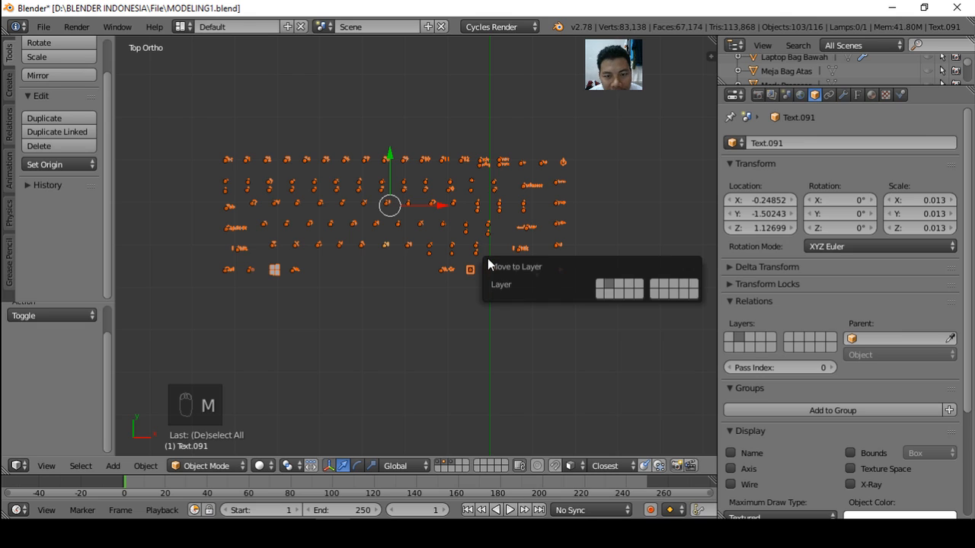
left_click(608, 286)
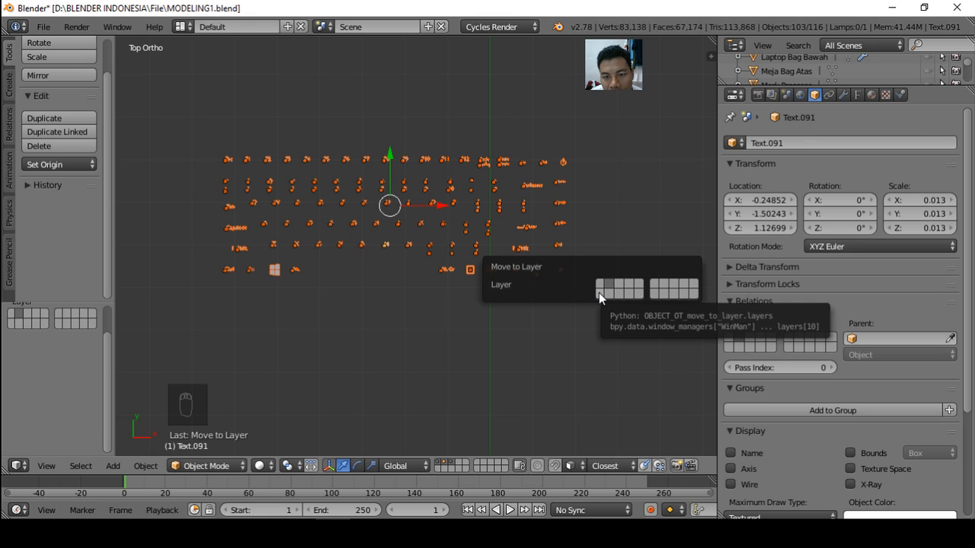
left_click(598, 292)
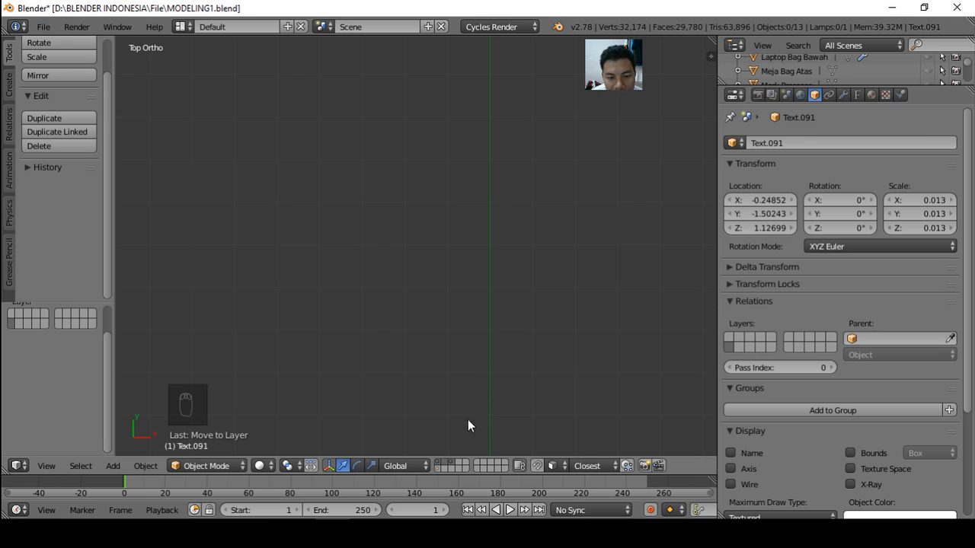
left_click(438, 468)
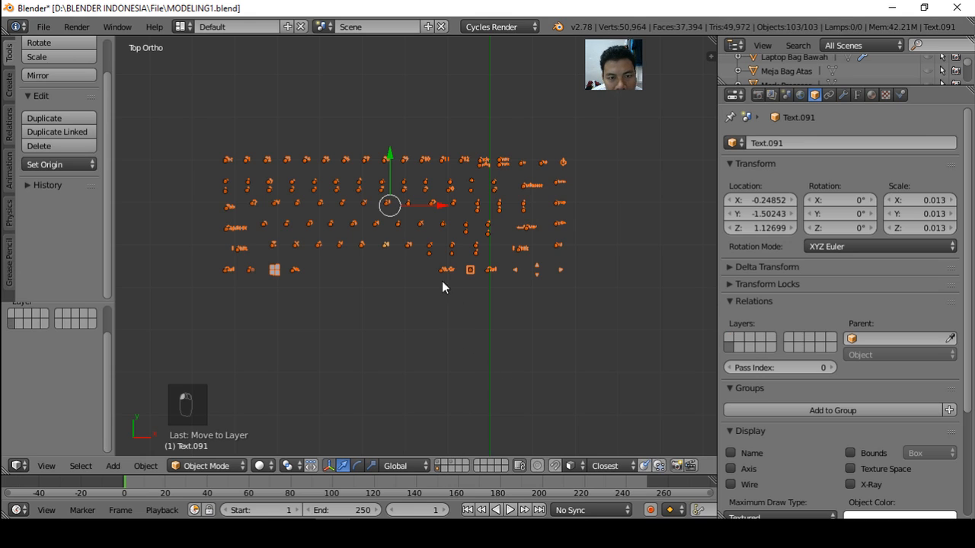
left_click(439, 462)
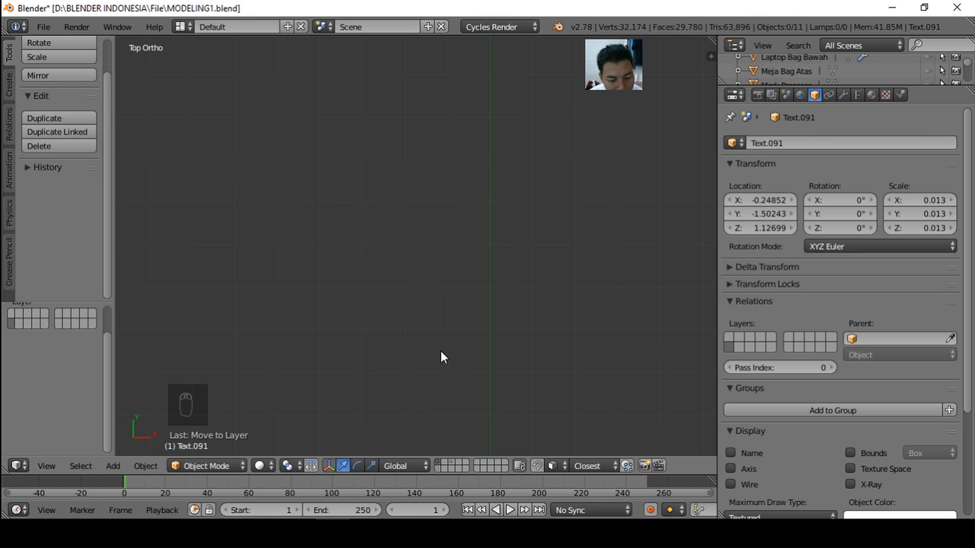
Unhide all the laptop and table objects on layer 1 and deselect everything
key("alt+h")
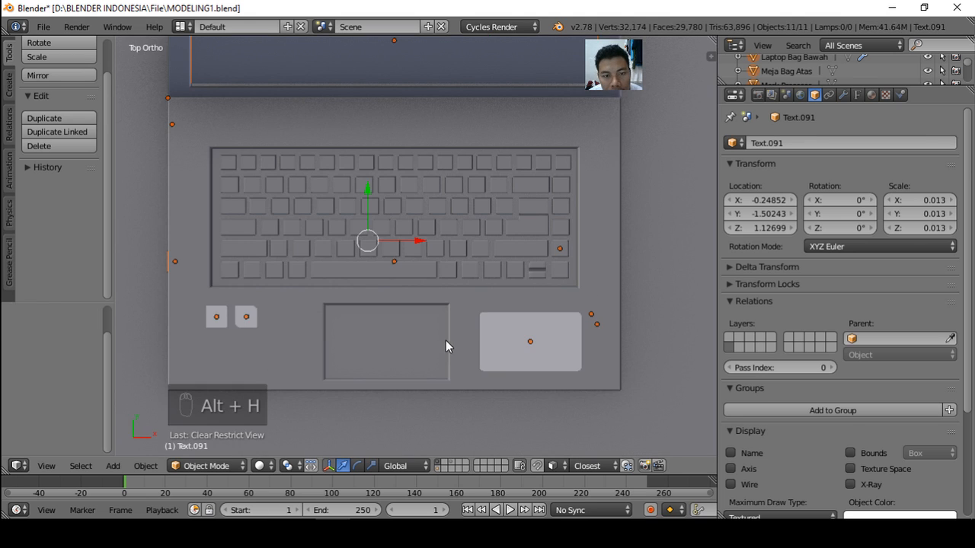
middle_click_drag(445, 341, 490, 222)
scroll(479, 284, "down", 3)
scroll(491, 222, "down", 3)
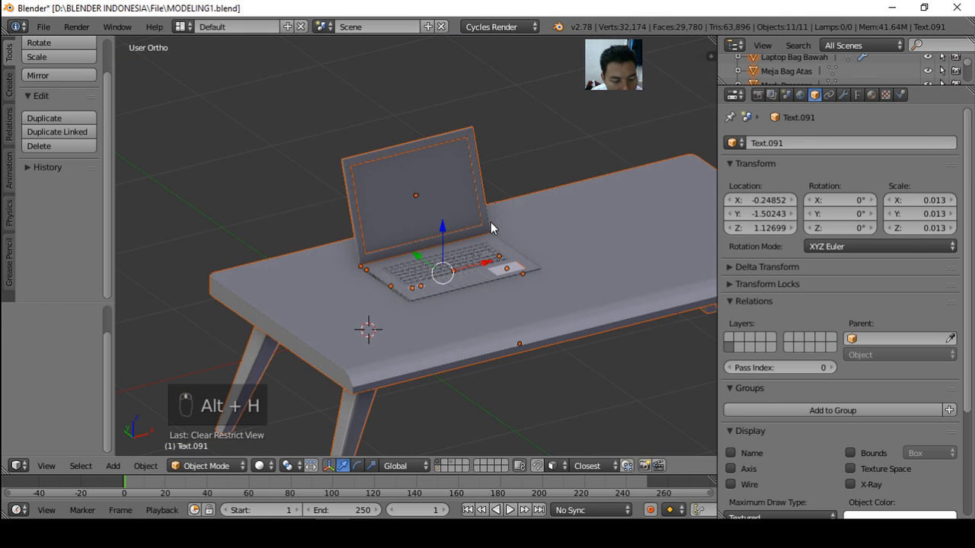
key("a")
scroll(469, 317, "up", 2)
middle_click_drag(475, 301, 464, 325)
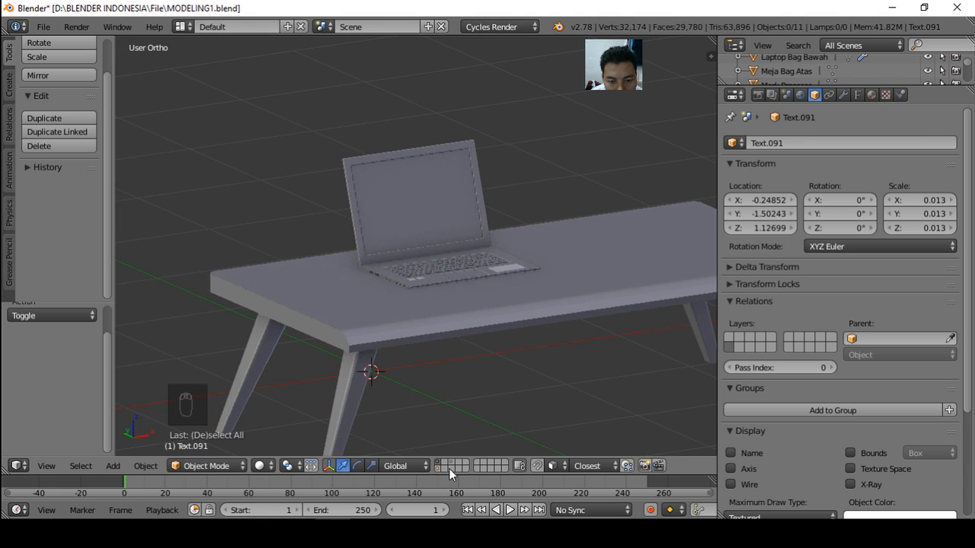
Show layer 11 together with layer 1 and inspect the key labels on the laptop keyboard
middle_click_drag(456, 271, 474, 339)
scroll(462, 275, "up", 7)
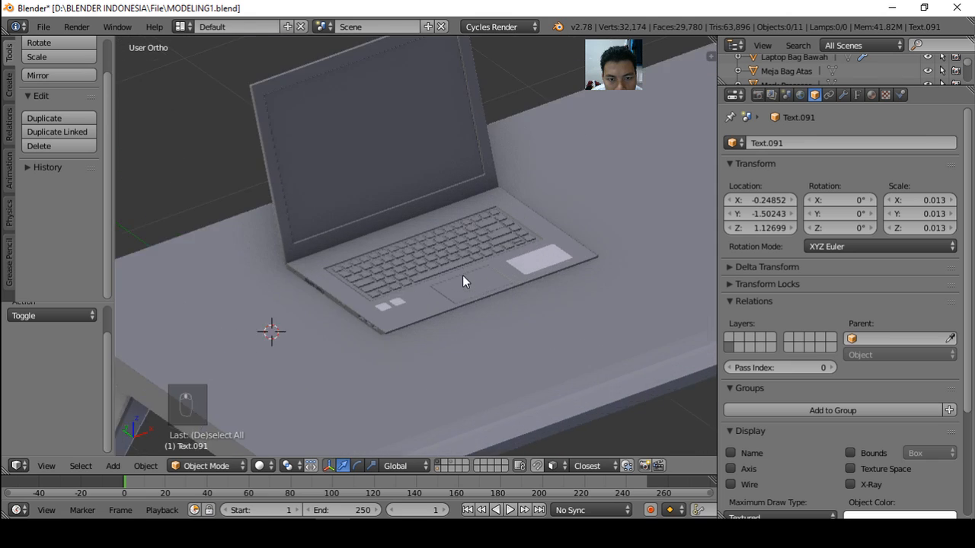
left_click(443, 462, "shift")
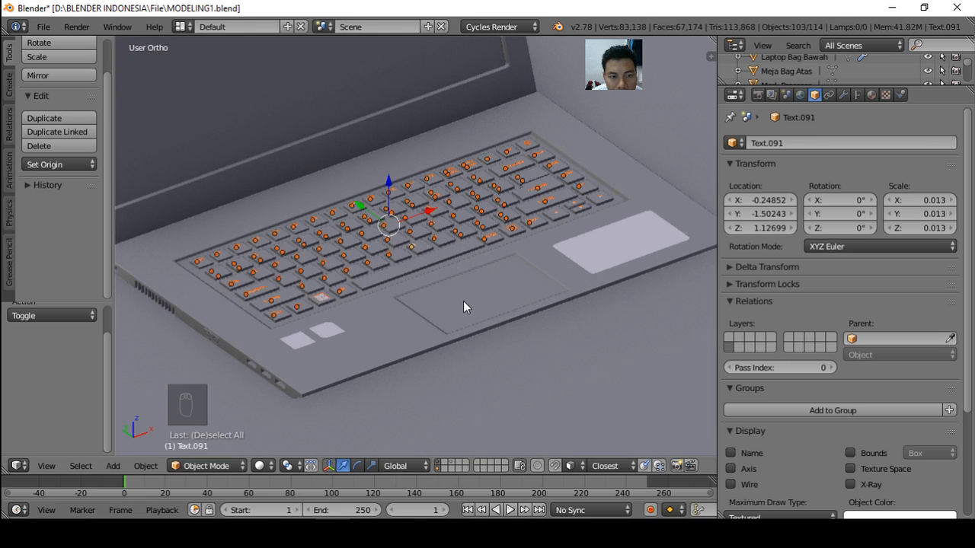
middle_click_drag(463, 307, 450, 408)
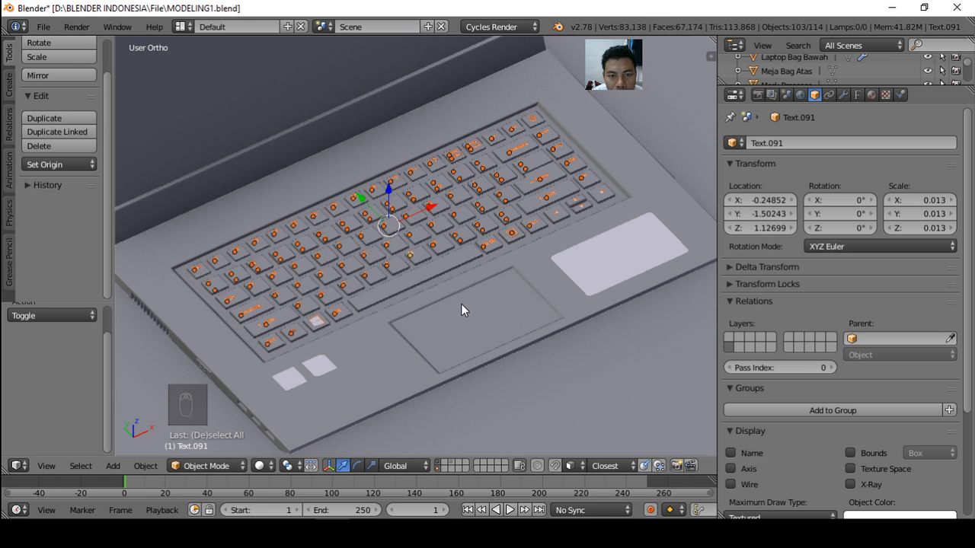
scroll(460, 303, "down", 10)
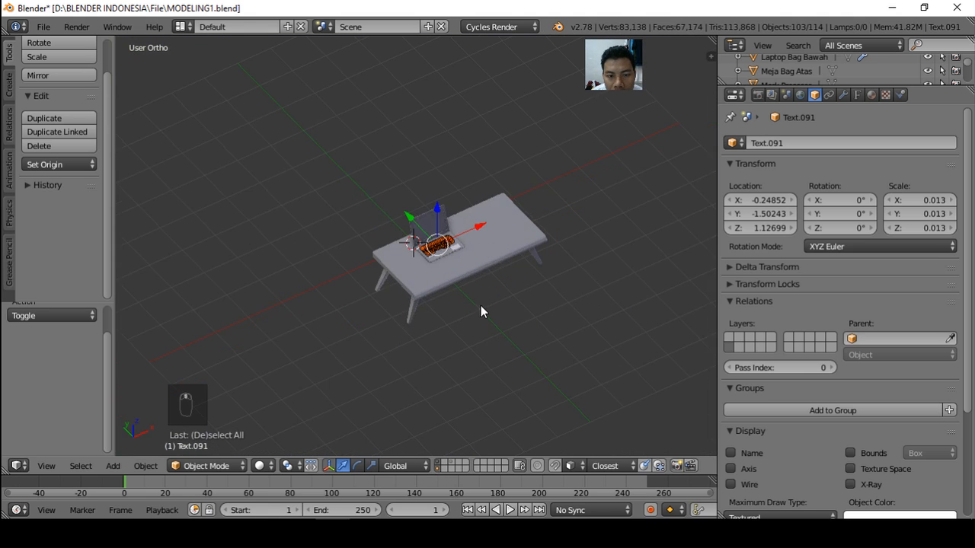
scroll(461, 275, "up", 5)
scroll(454, 275, "down", 2)
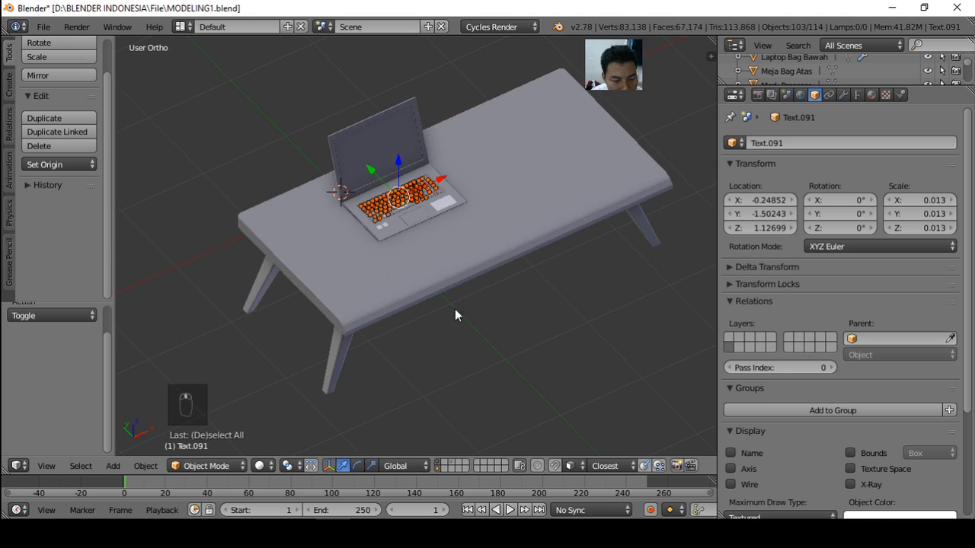
Show layer 3, select the Point lamp, and move it to layer 1
left_click(443, 466)
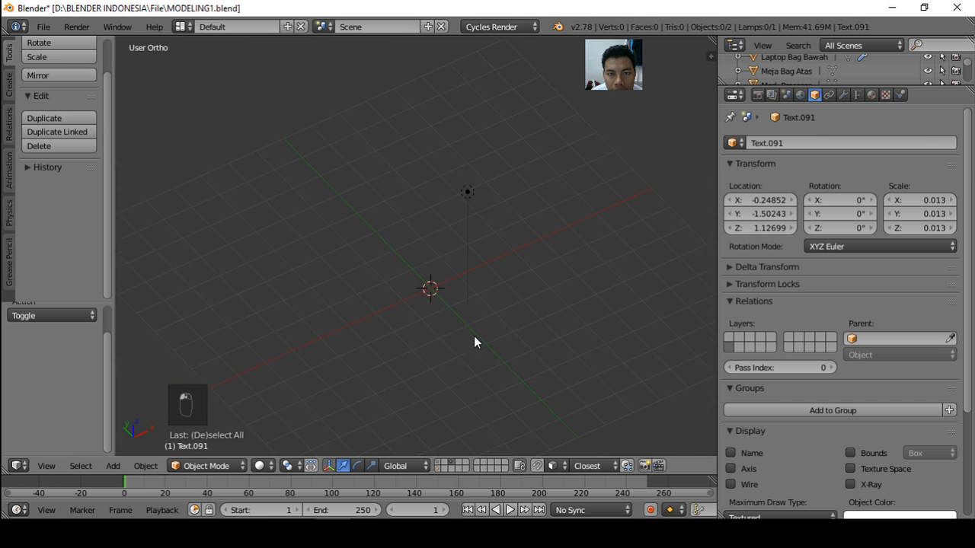
middle_click_drag(467, 353, 545, 294)
right_click(457, 223)
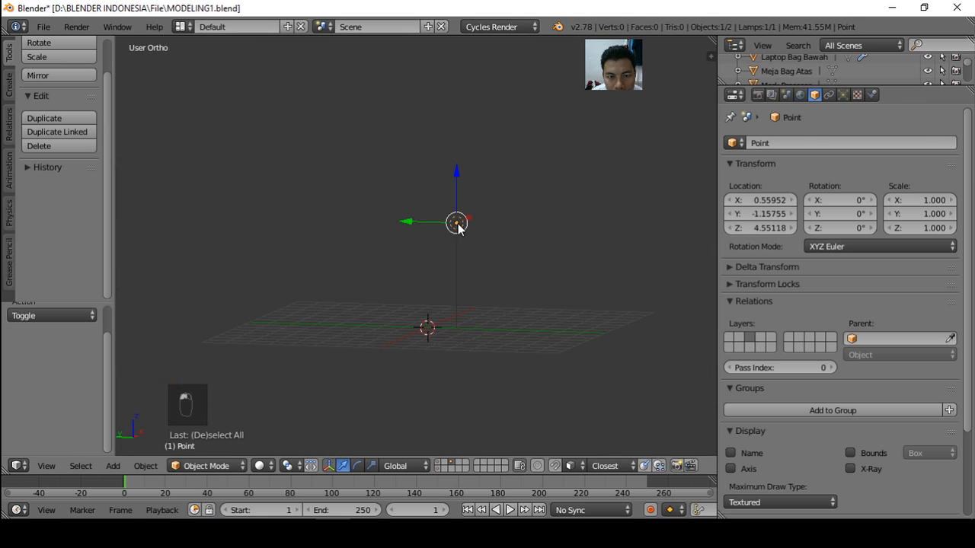
key("m")
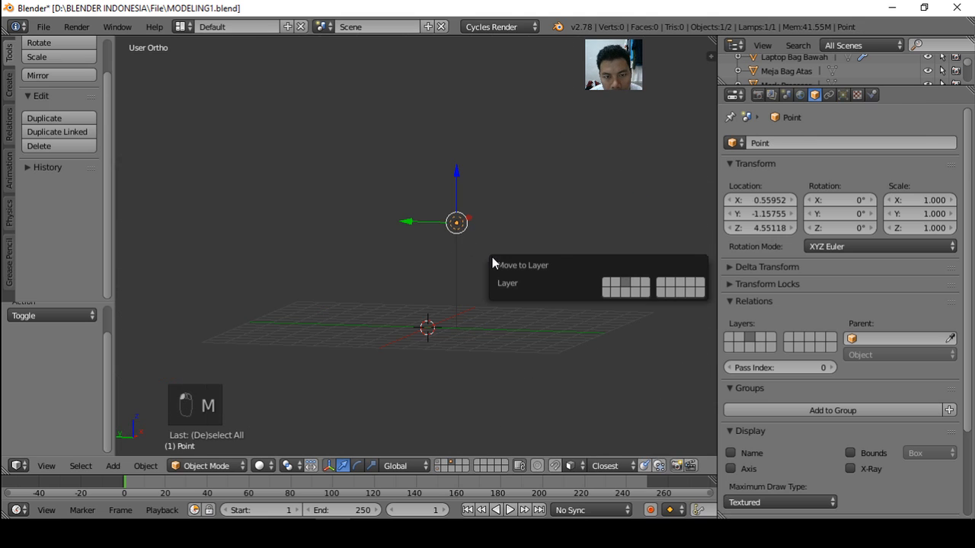
left_click(608, 286)
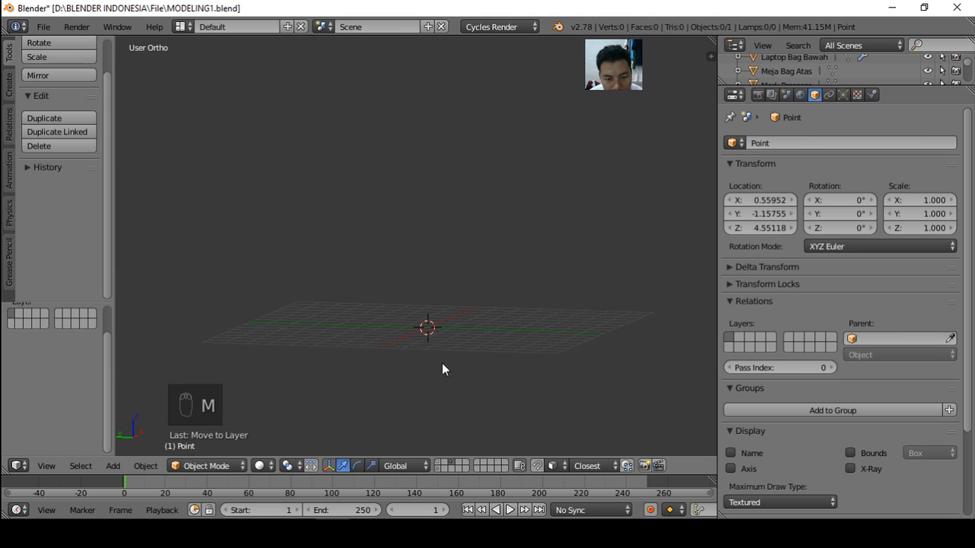
left_click(439, 462)
left_click(457, 462)
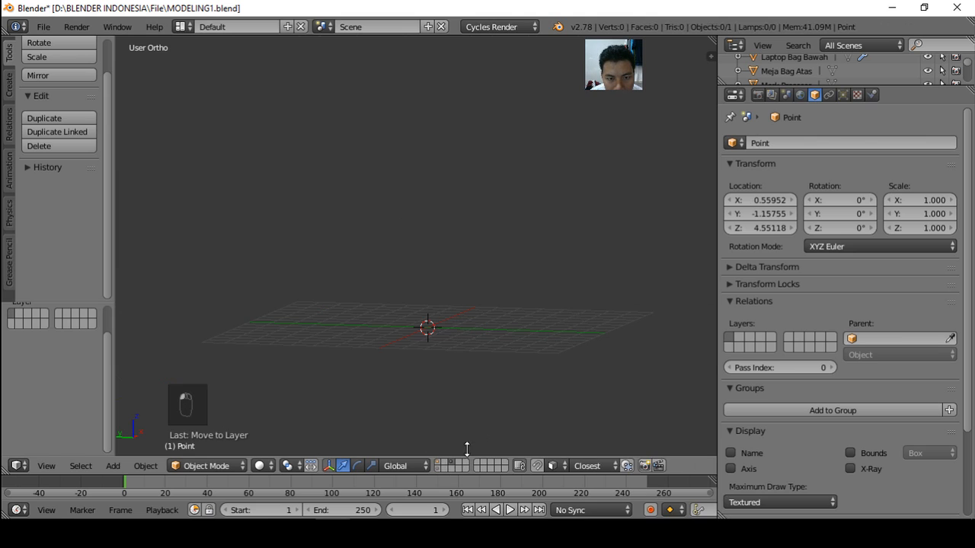
Check layer 3 after moving the lamp, and display layer 1 with the table, laptop and Point lamp
middle_click_drag(490, 338, 526, 350)
key("a")
scroll(495, 360, "up", 2)
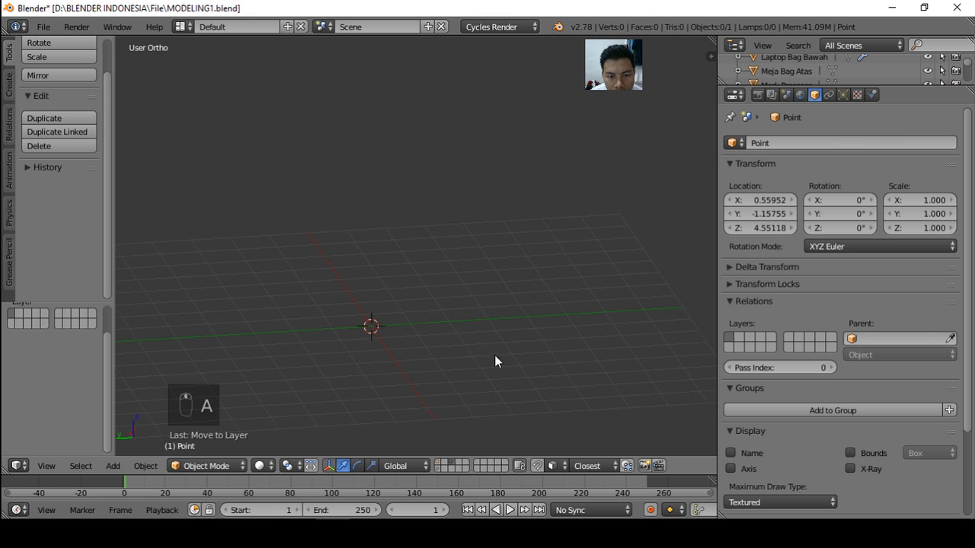
right_click(451, 462)
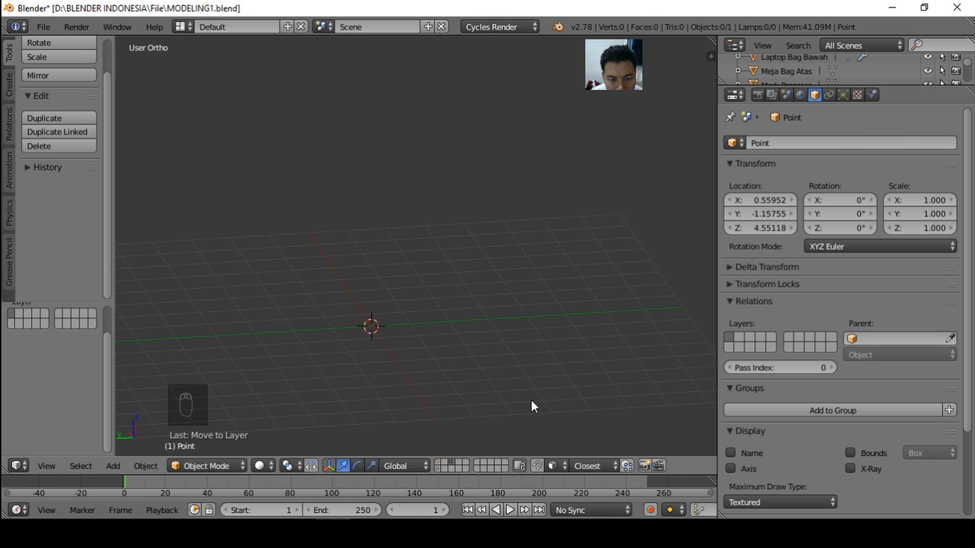
left_click(439, 461)
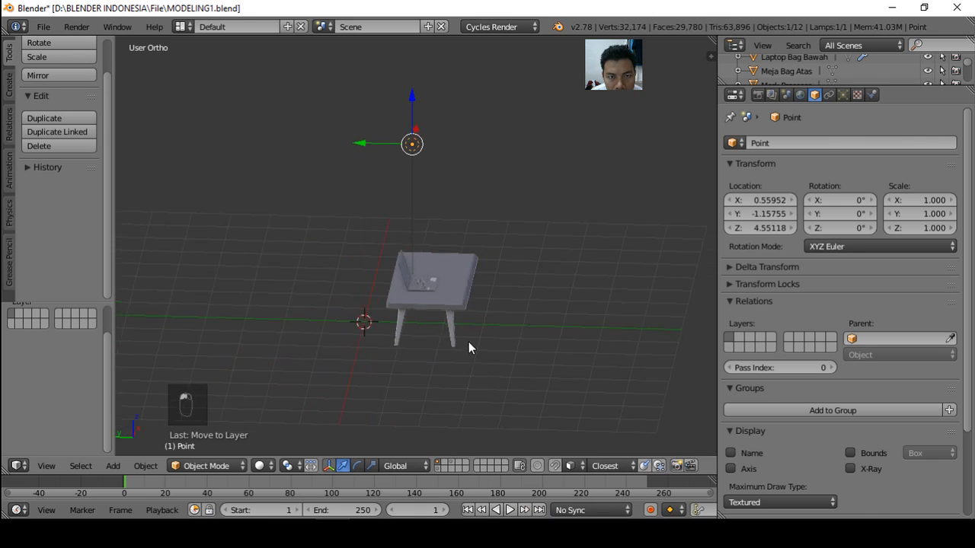
Move the selected Point lamp from layer 1 to layer 2
middle_click_drag(410, 337, 400, 328)
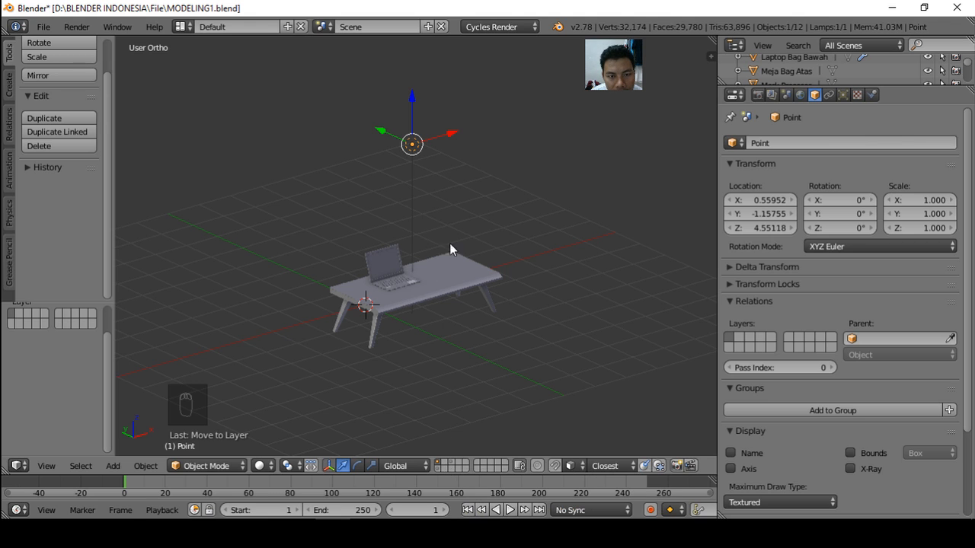
middle_click_drag(446, 292, 440, 315)
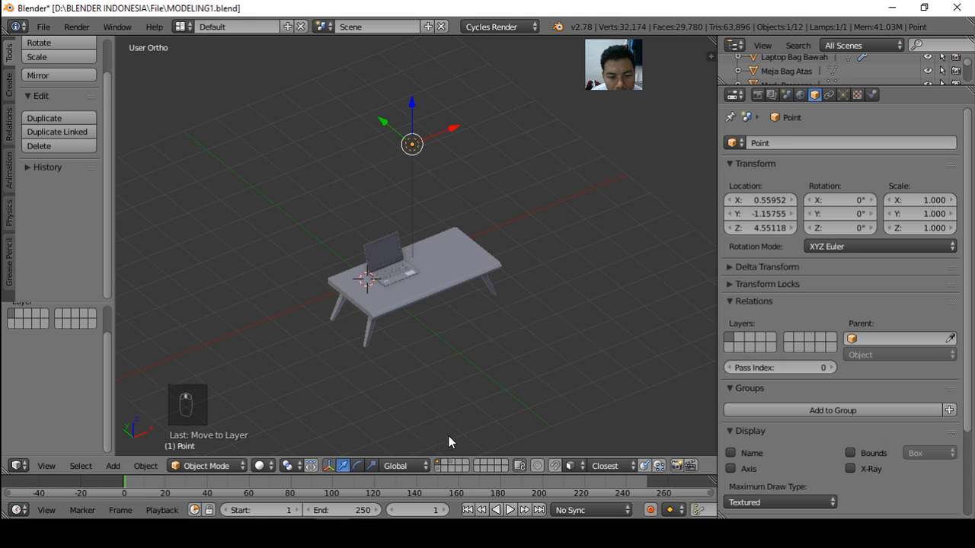
key("m")
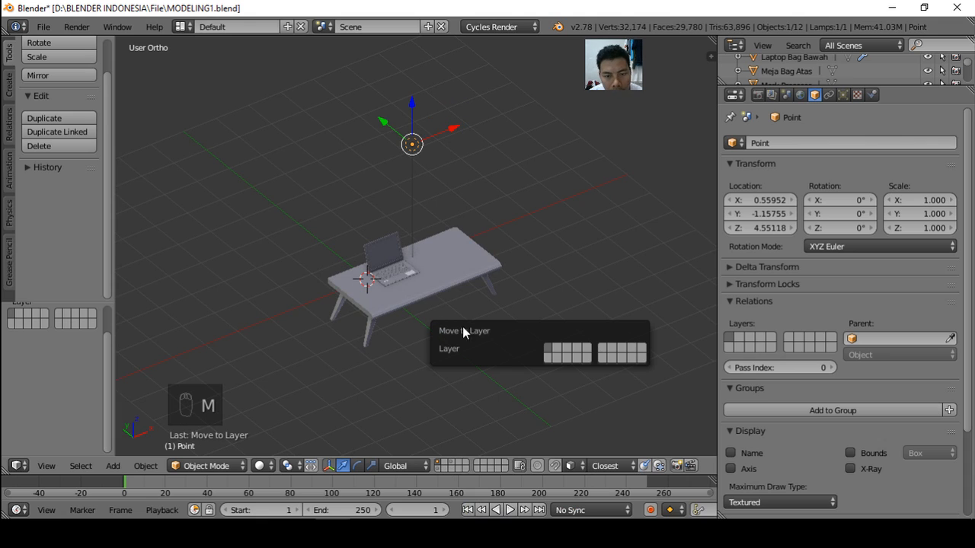
left_click(564, 349)
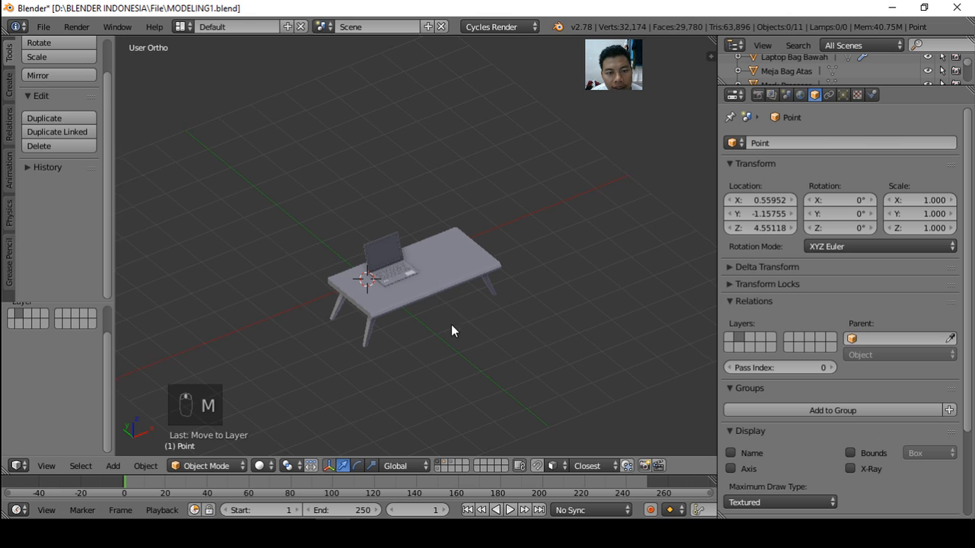
middle_click_drag(451, 330, 454, 312)
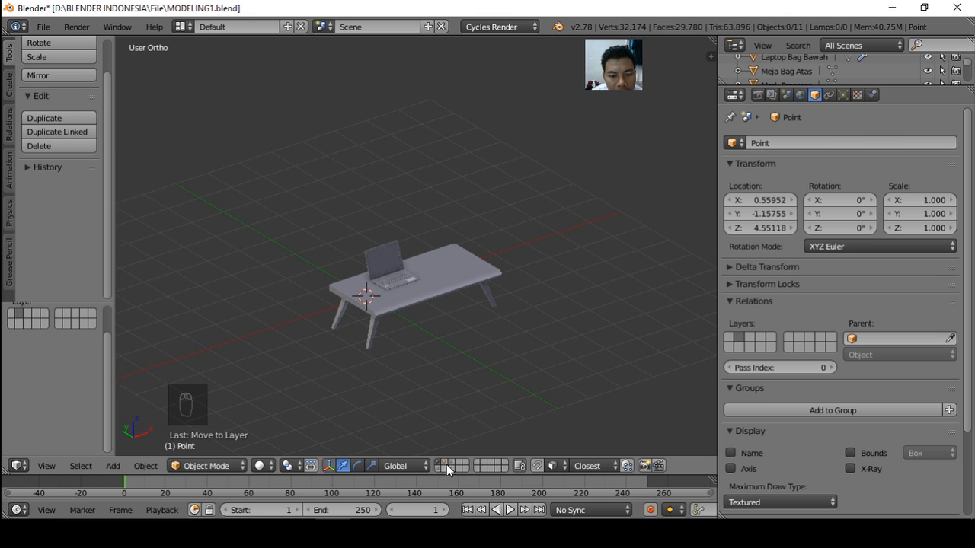
Show layers 2 and 11 together with layer 1 and deselect everything
scroll(402, 241, "up", 4)
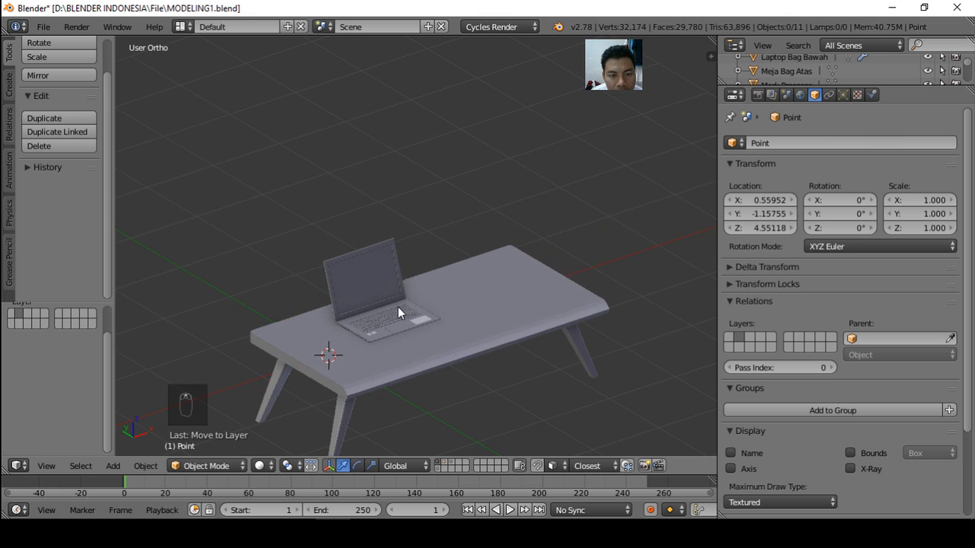
scroll(404, 293, "up", 4)
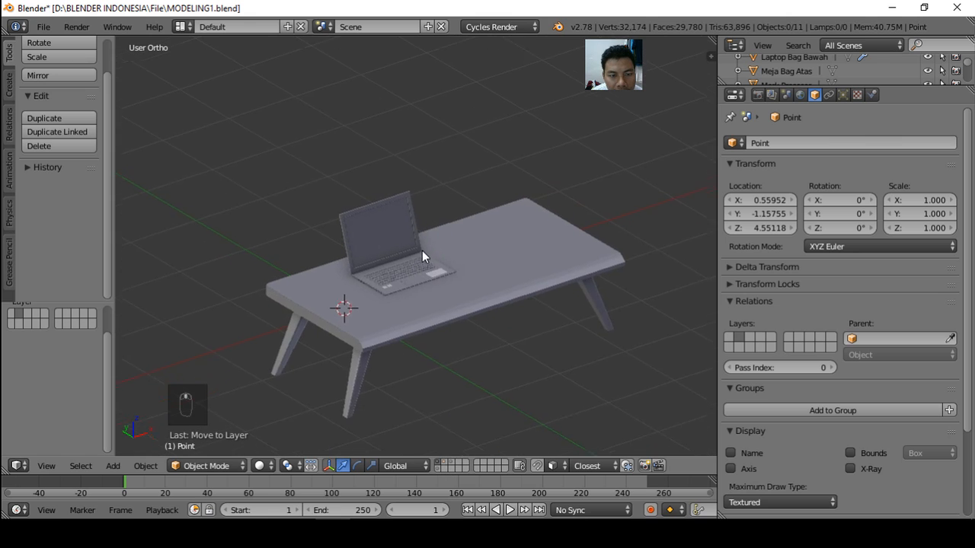
left_click(444, 463, "shift")
left_click(438, 470, "shift")
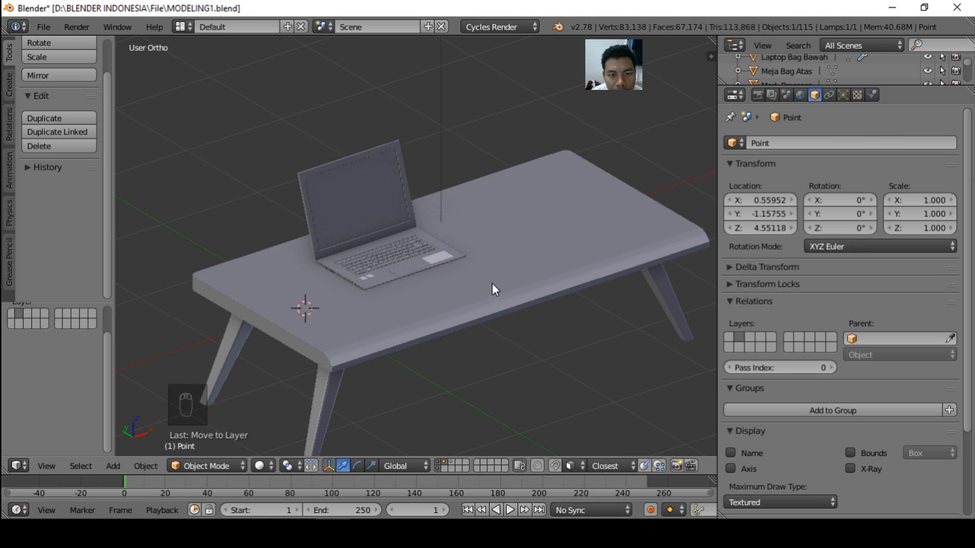
scroll(492, 283, "down", 6)
scroll(487, 280, "up", 2)
key("a")
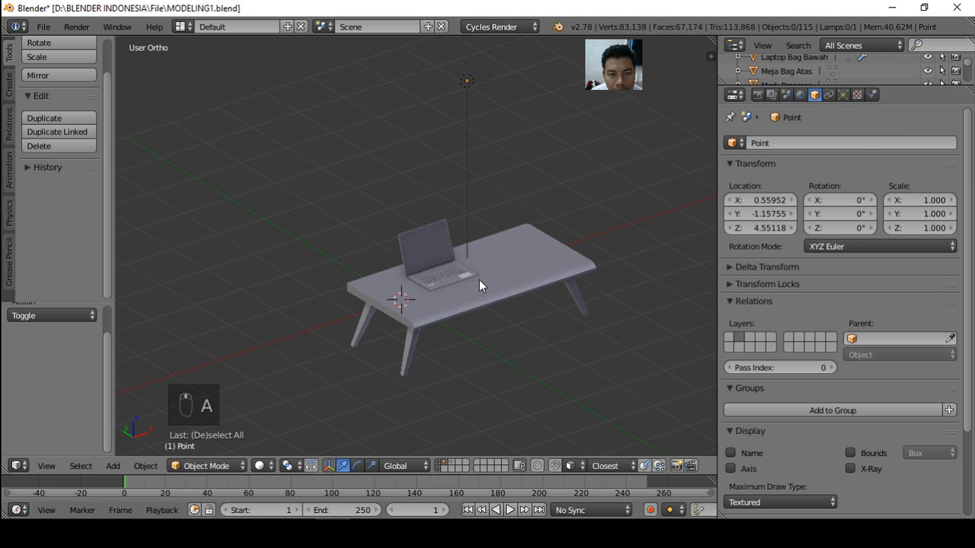
Select the table top Meja Bag Atas and switch the viewport to perspective projection
right_click(475, 293)
key("KP_5")
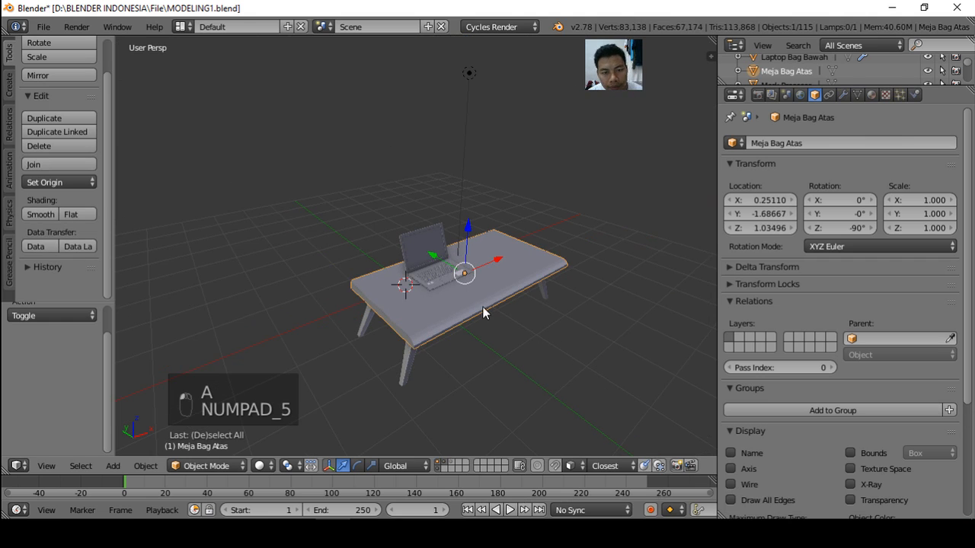
scroll(482, 301, "up", 2)
middle_click_drag(481, 300, 468, 330)
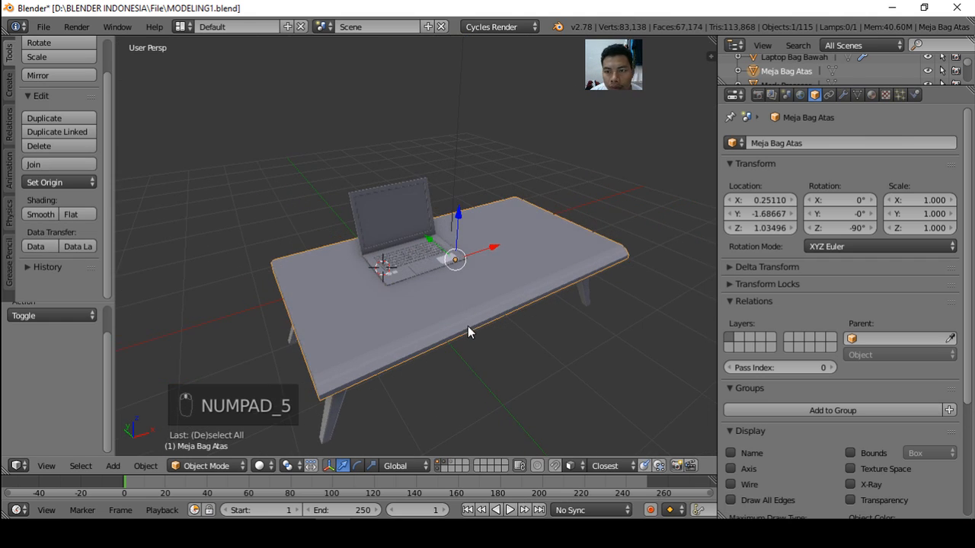
Save over the existing MODELING1.blend file and hide the viewport's tool shelf
left_click(758, 97)
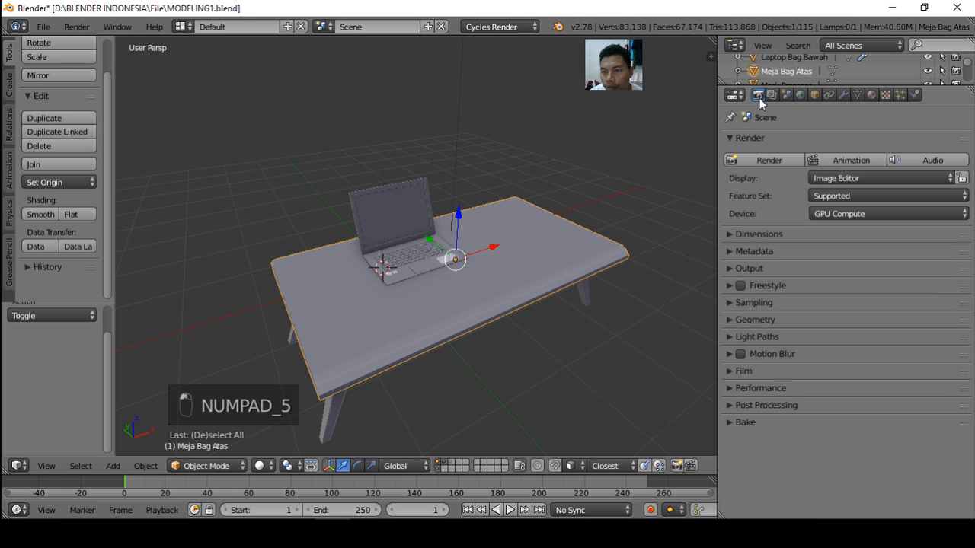
left_click(813, 96)
middle_click_drag(454, 312, 471, 288)
key("ctrl+s")
left_click(486, 282)
key("t")
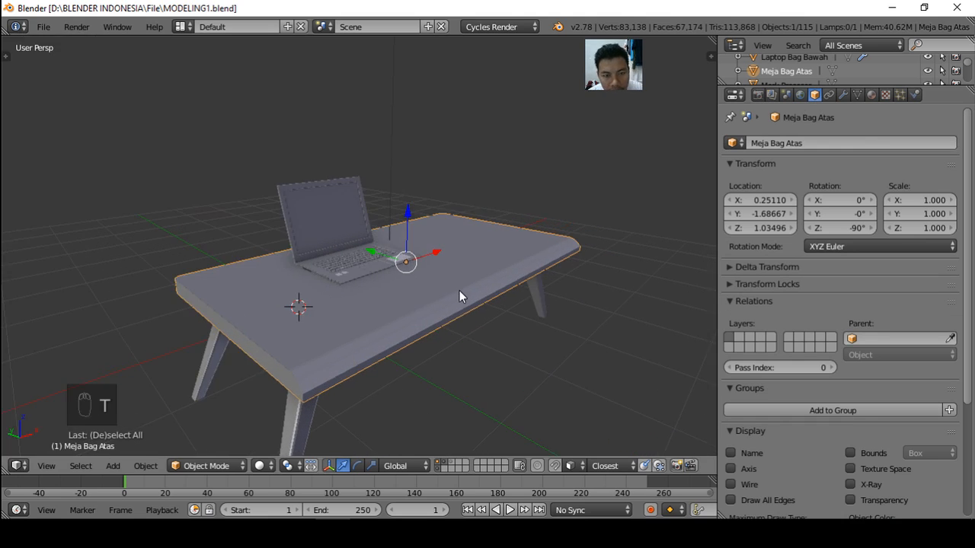
Turn on rendered shading, split the 3D view into two side-by-side areas, and inspect the laptop in the rendered preview
scroll(463, 293, "down", 2)
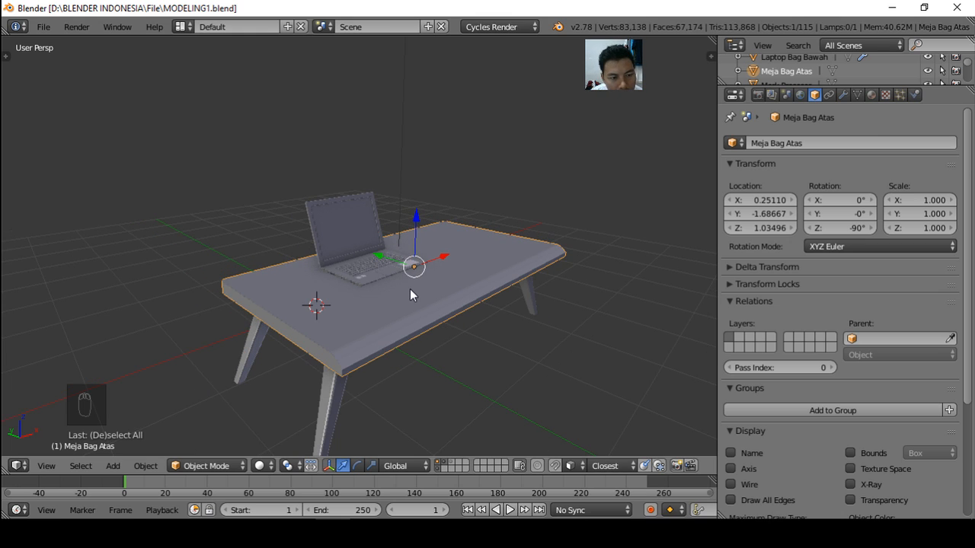
key("shift+z")
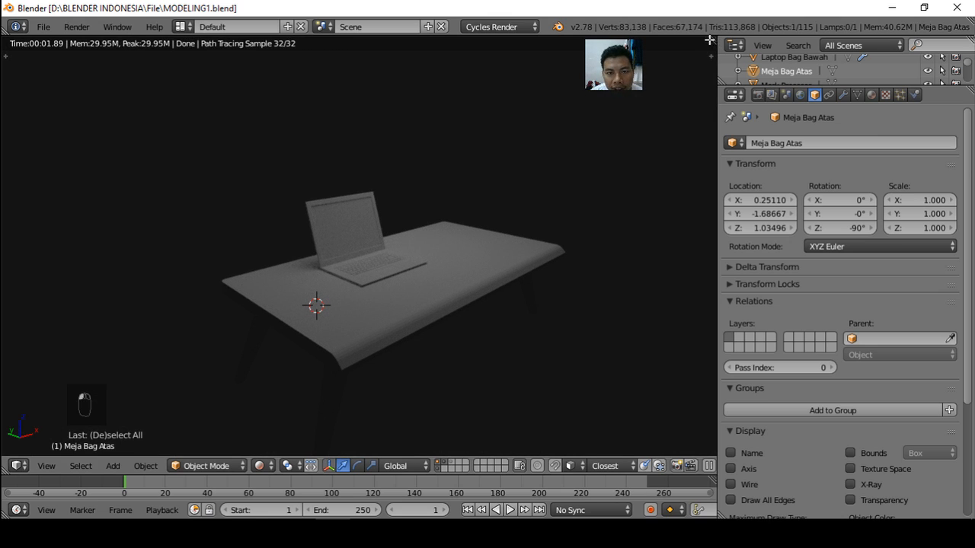
left_click_drag(710, 56, 276, 100)
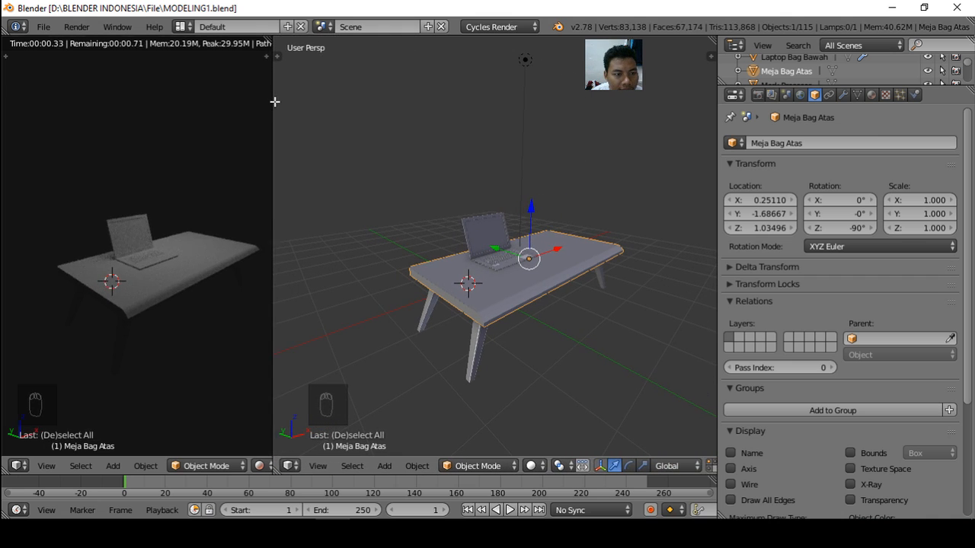
scroll(162, 268, "up", 4)
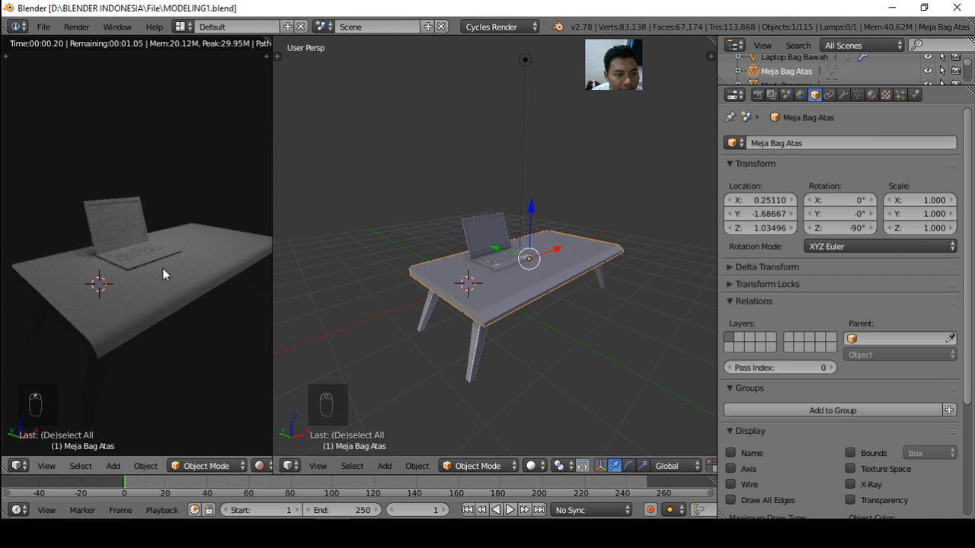
scroll(172, 234, "up", 5)
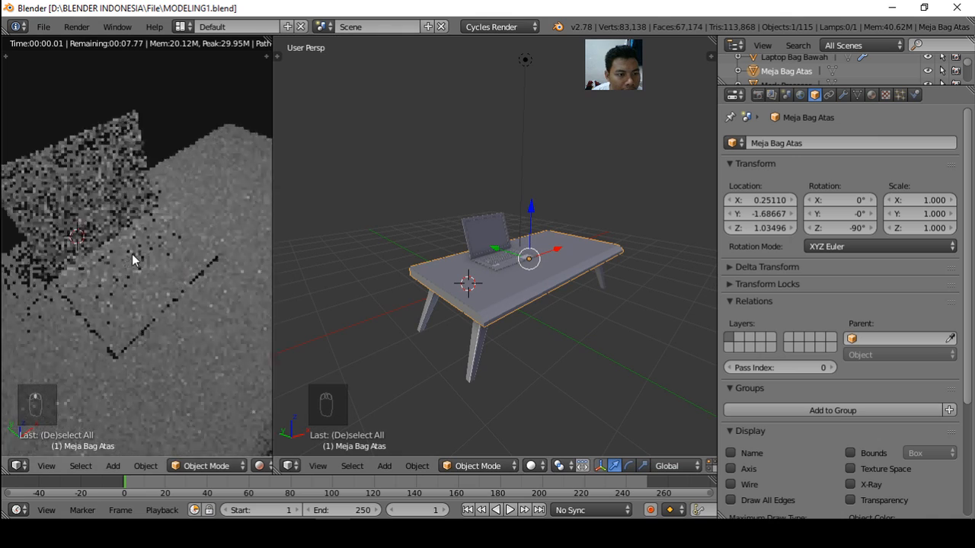
scroll(144, 258, "up", 1)
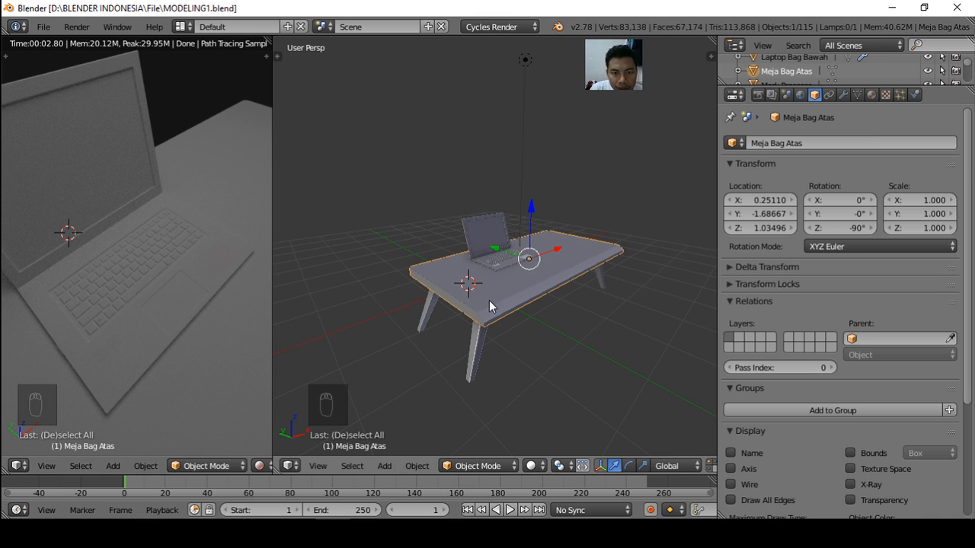
Change the larger, solid-shaded 3D view into a Node Editor and hide its properties sidebar
left_click(290, 466)
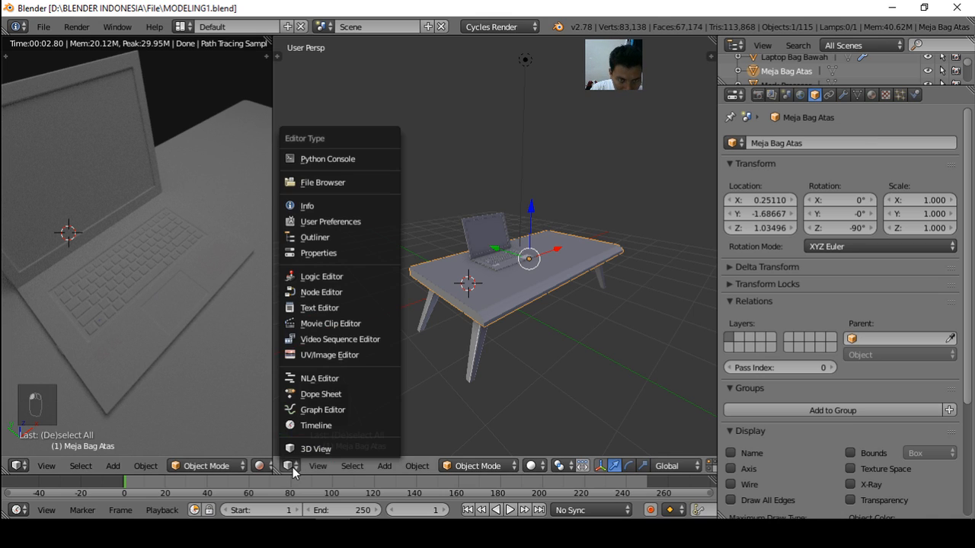
left_click(342, 293)
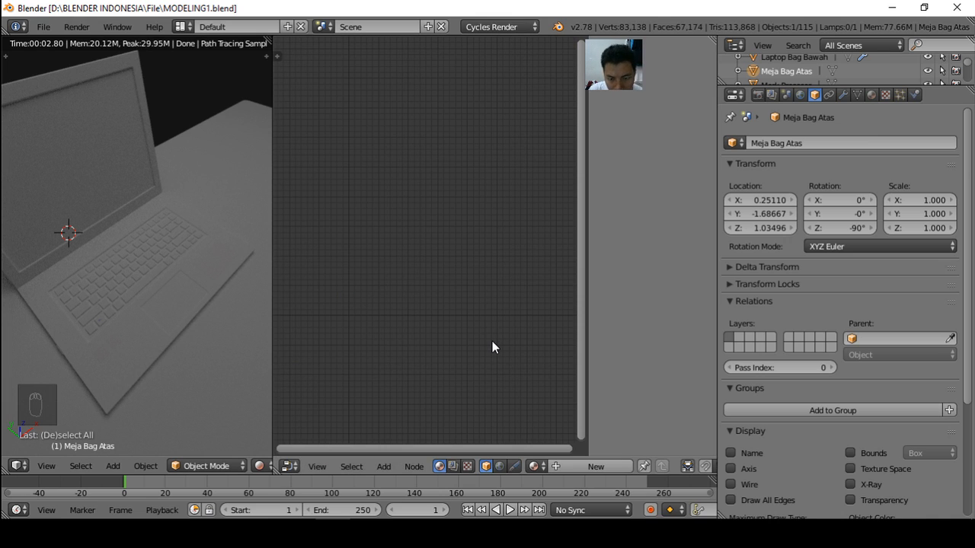
key("n")
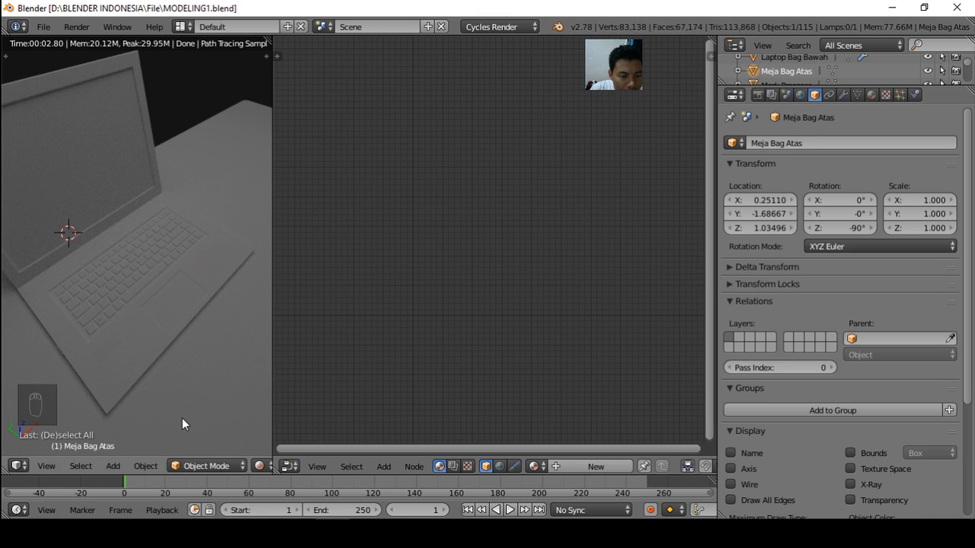
Return the remaining 3D view to solid shading and display only layer 11 with the key labels
key("shift+z")
middle_click_drag(198, 400, 195, 364)
scroll(219, 467, "down", 2)
scroll(179, 469, "down", 2)
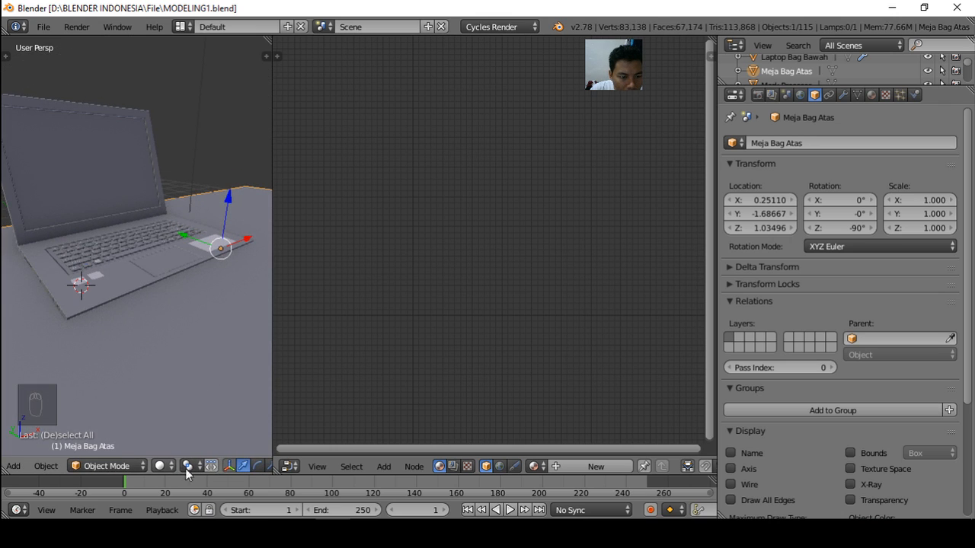
scroll(186, 468, "down", 3)
scroll(185, 469, "down", 2)
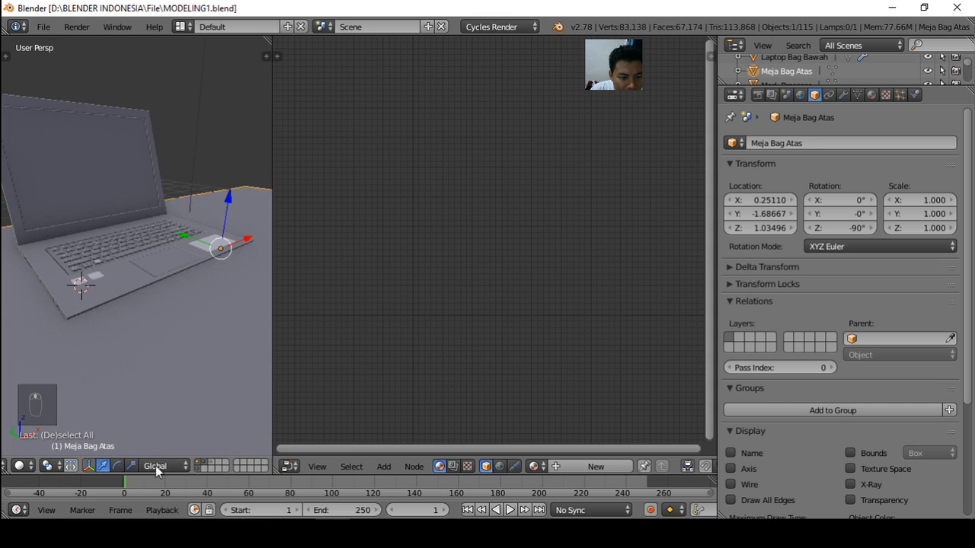
left_click(197, 469)
Select the Esc key label and display the surface settings of its putiiiih material
middle_click_drag(189, 440, 86, 241)
scroll(119, 231, "up", 1)
right_click(55, 255)
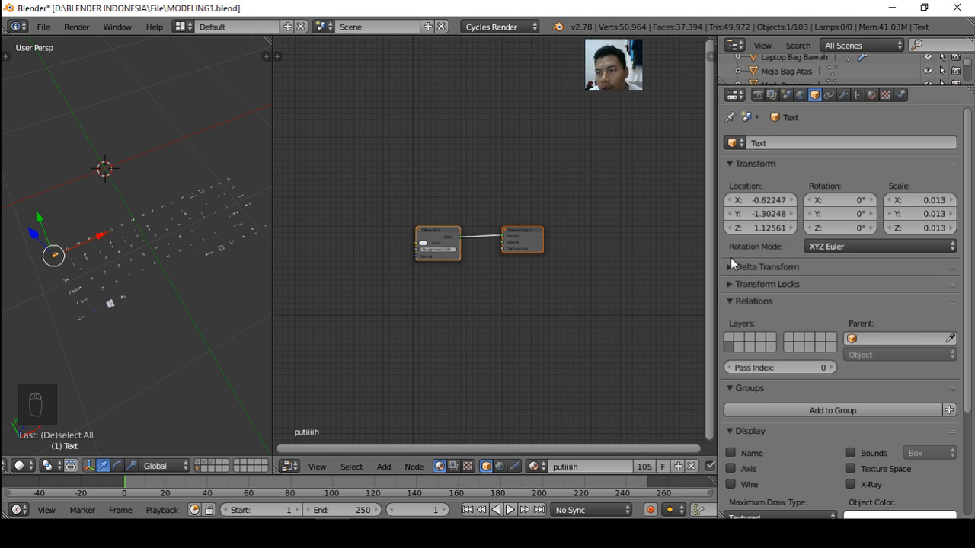
left_click(870, 95)
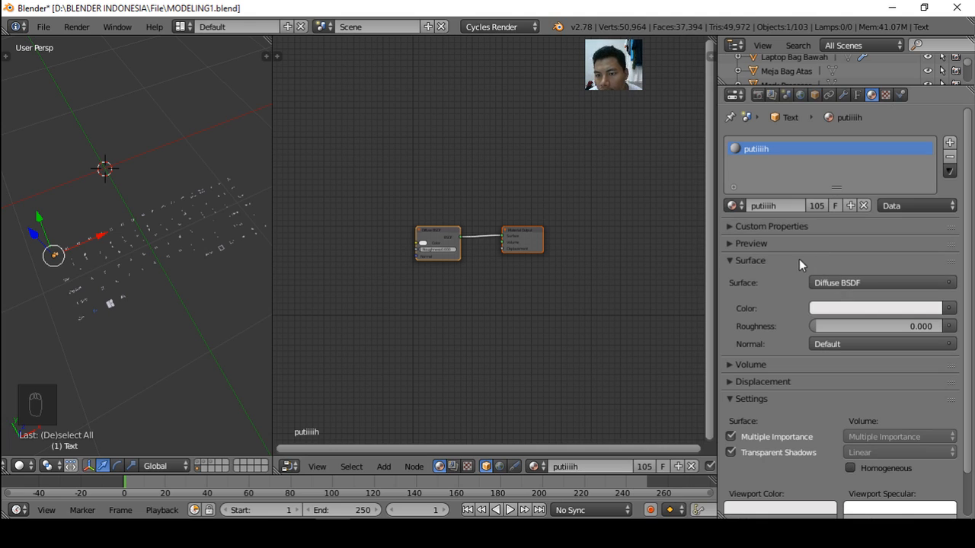
scroll(786, 306, "down", 2)
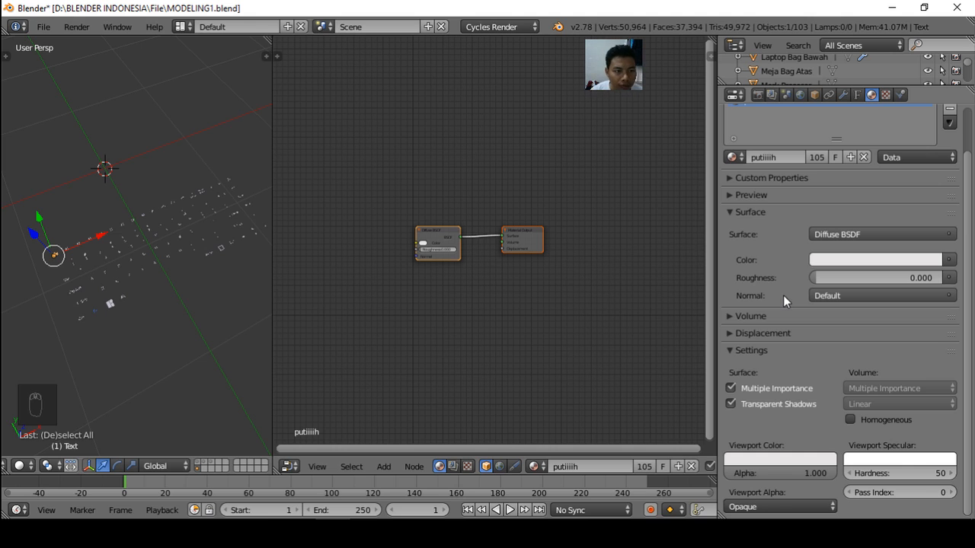
Frame the selected Esc label in the 3D view
scroll(75, 240, "up", 2)
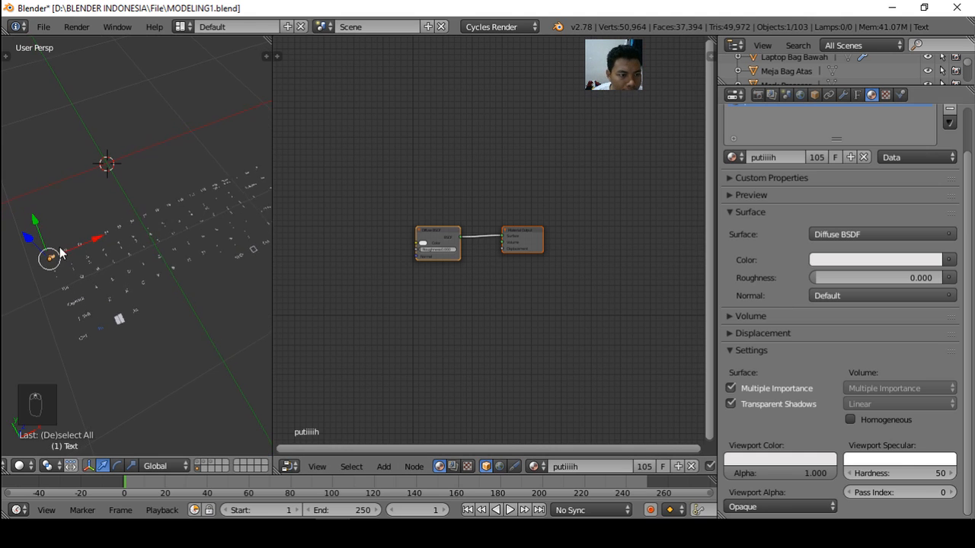
scroll(61, 254, "up", 1)
scroll(71, 472, "up", 2)
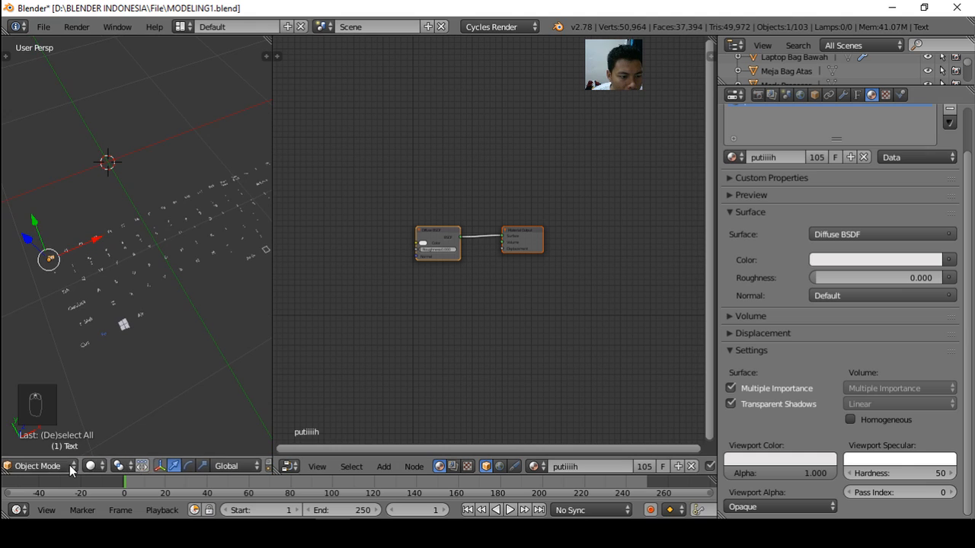
scroll(70, 471, "up", 4)
left_click(20, 466)
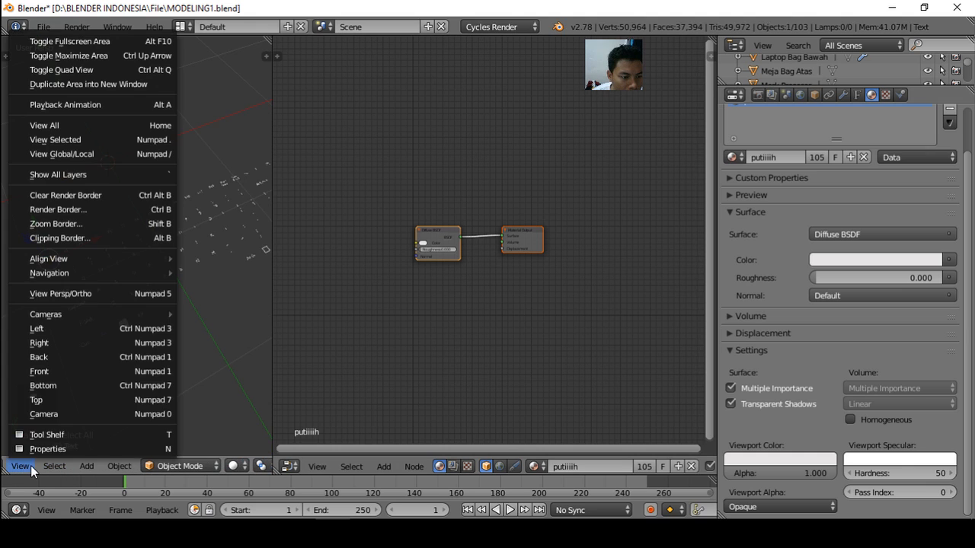
left_click(65, 138)
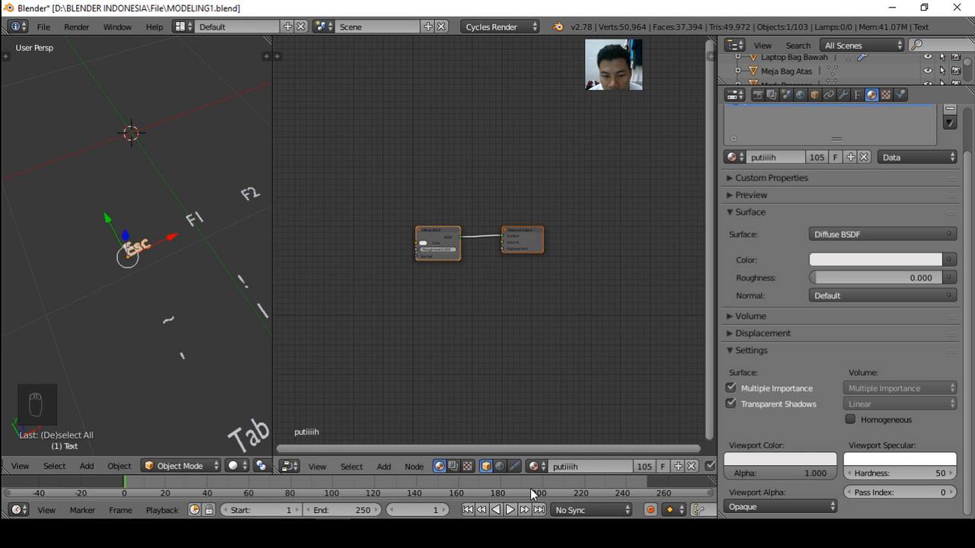
Switch to the MATERIAL shader presentation in PowerPoint and examine its list of shader types
left_click(402, 533)
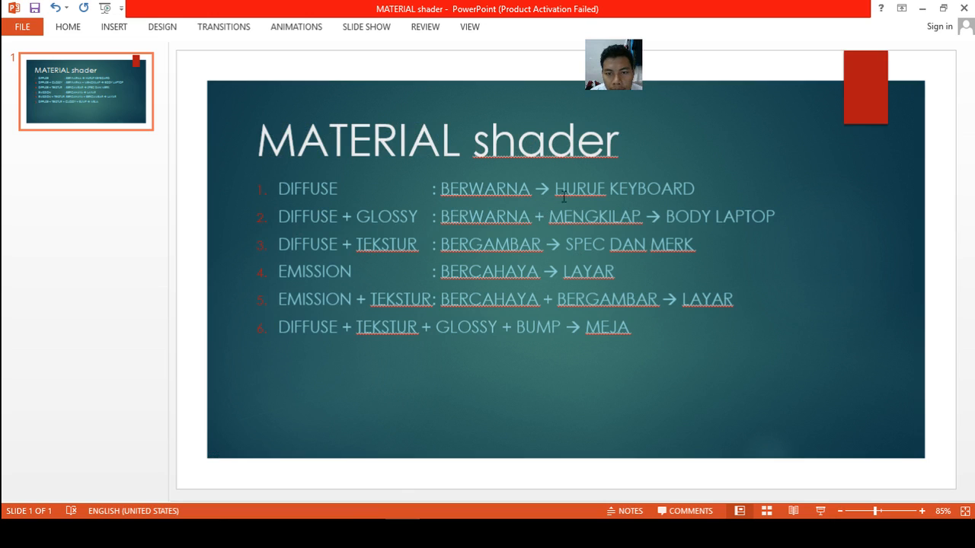
Switch back to Blender from the PowerPoint slide and rename the Esc label's putiiiih material to PUTIH
left_click(922, 7)
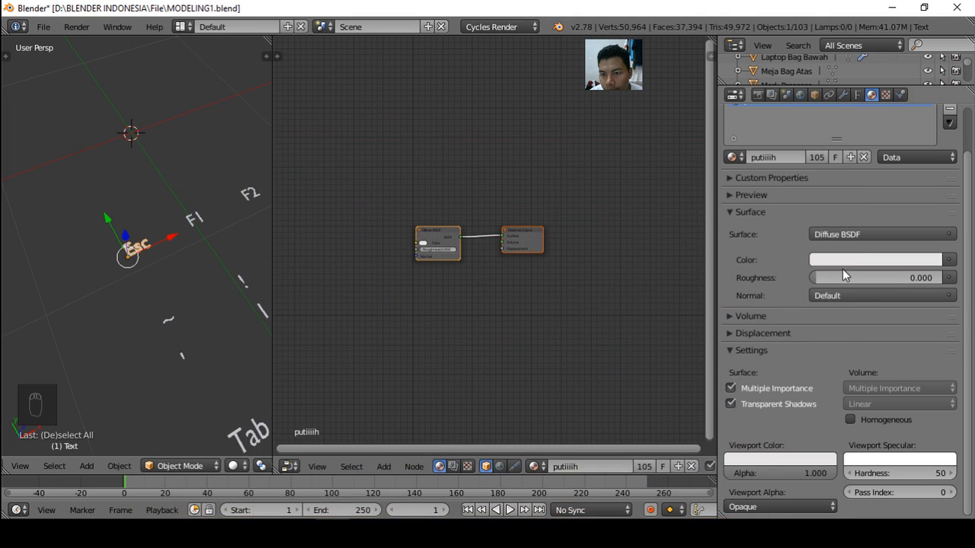
scroll(868, 228, "up", 3)
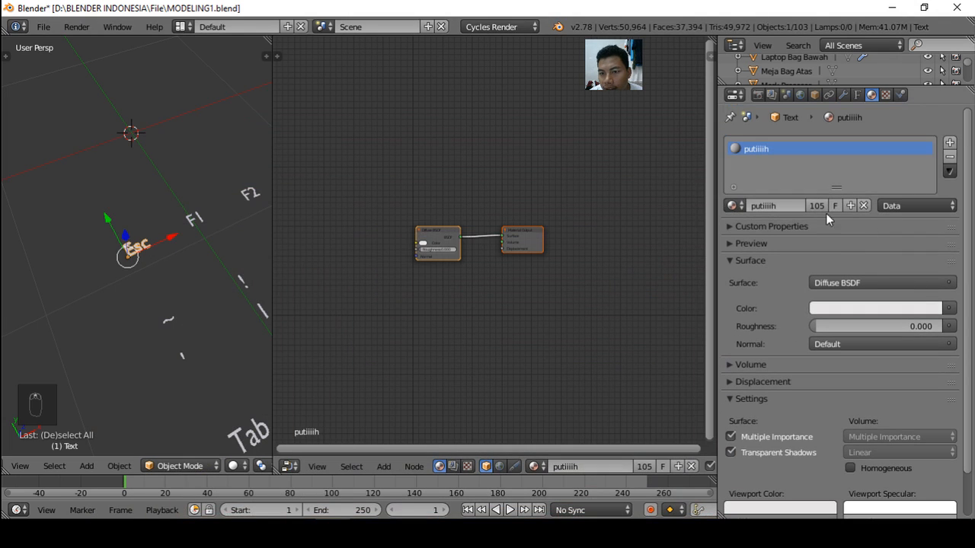
left_click(770, 206)
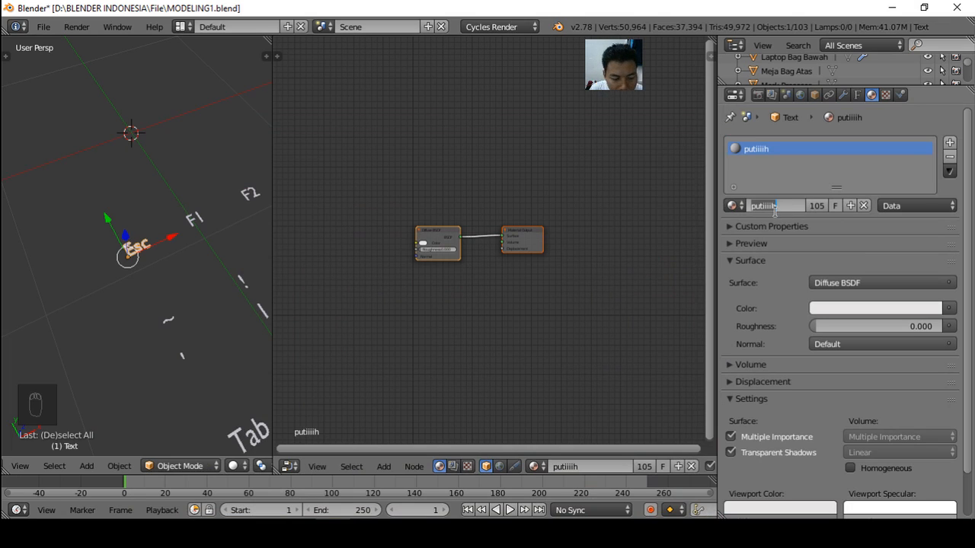
type("PUTIH")
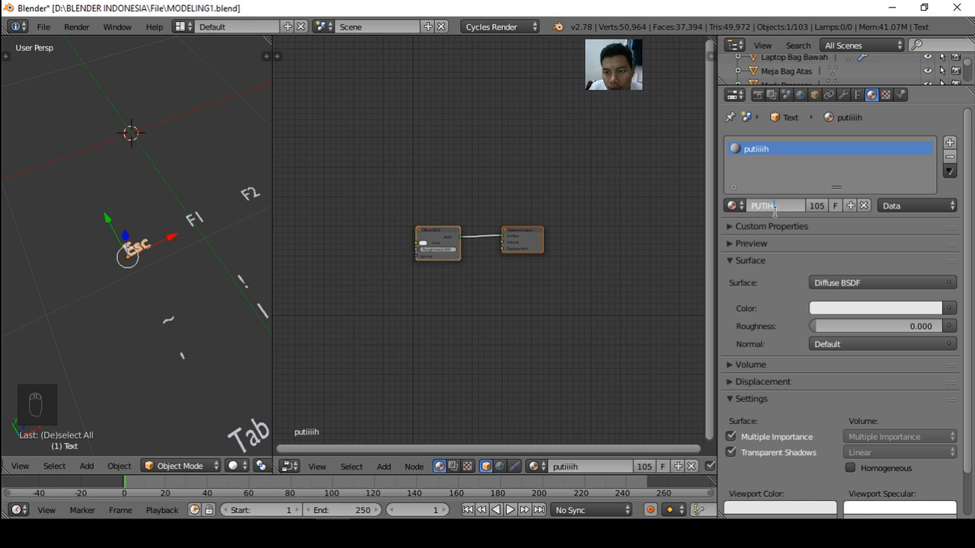
key("Return")
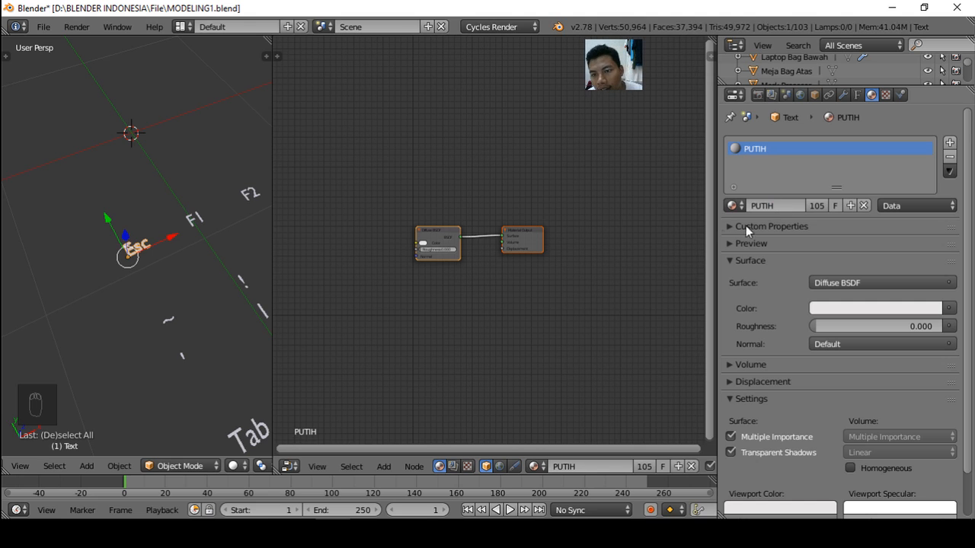
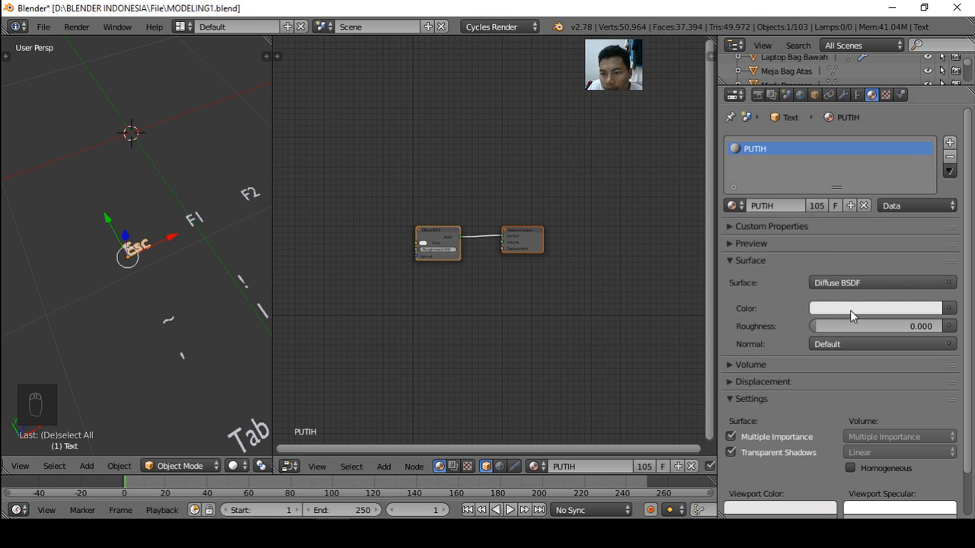
Change the PUTIH material's diffuse colour to green and check the key labels in rendered shading
left_click(875, 309)
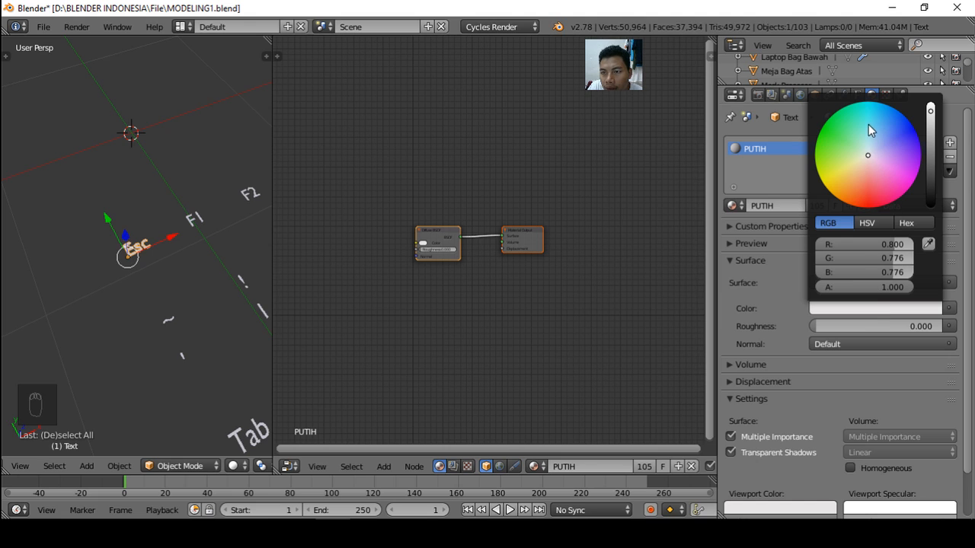
left_click(832, 140)
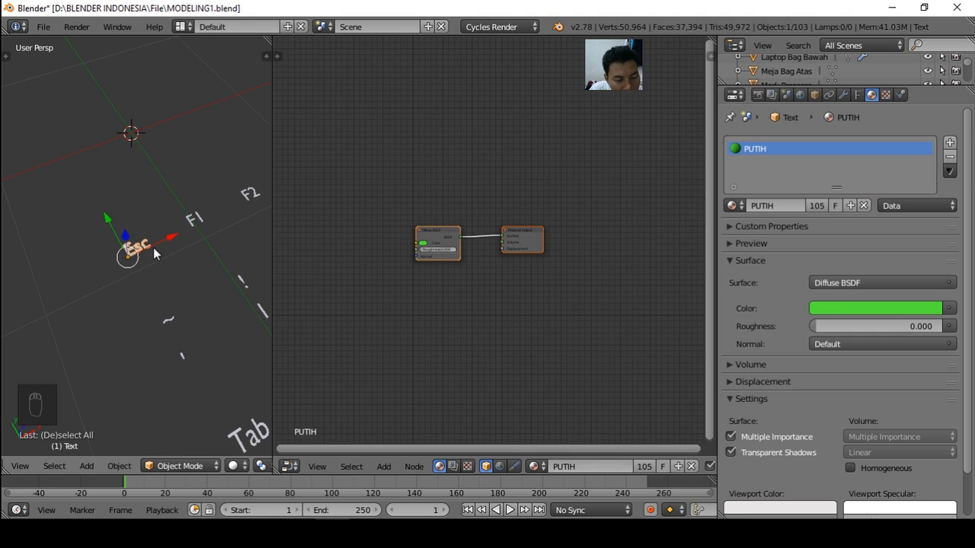
key("shift+z")
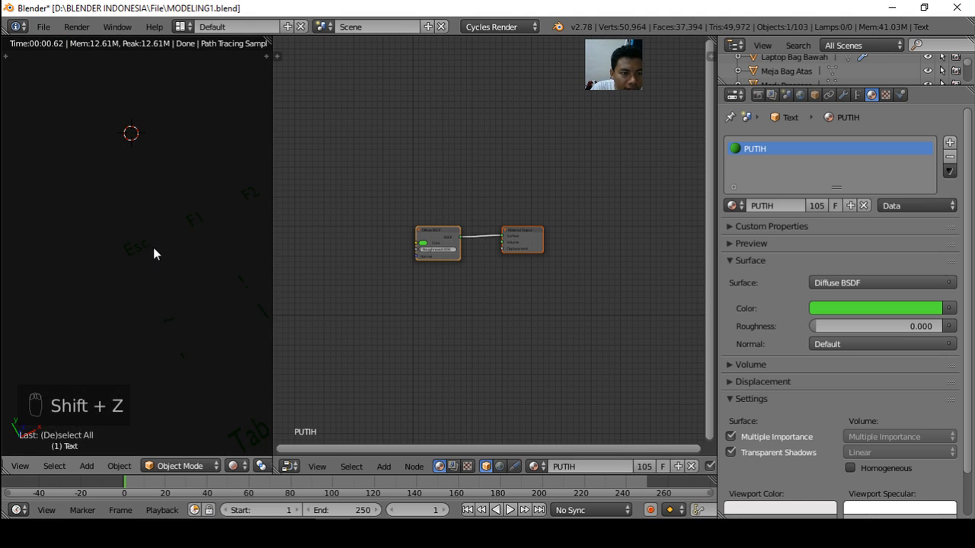
scroll(143, 246, "up", 1)
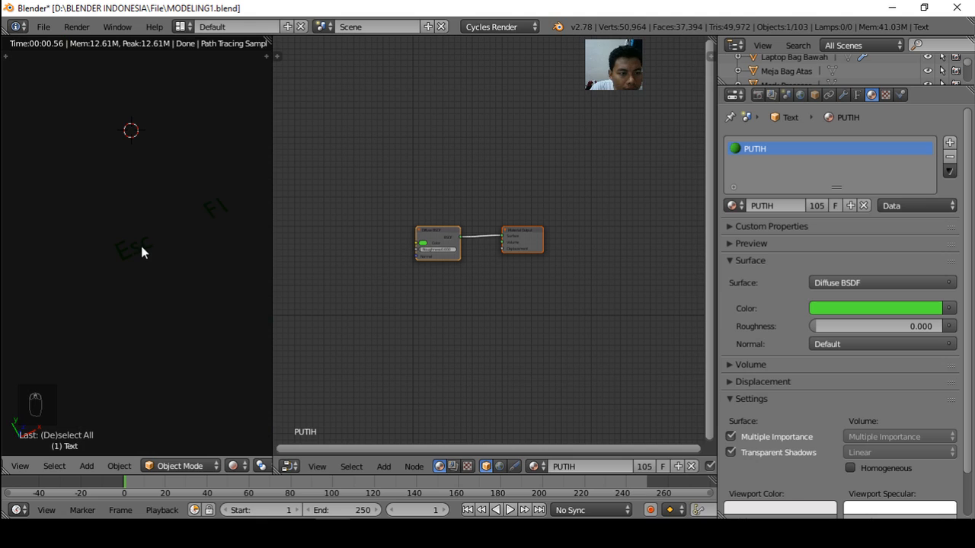
scroll(140, 246, "down", 1)
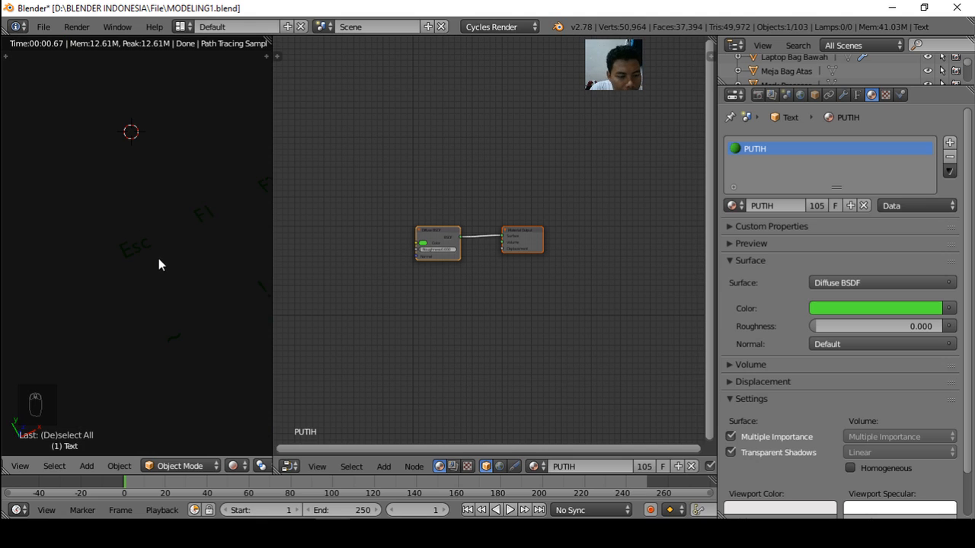
key("shift+z")
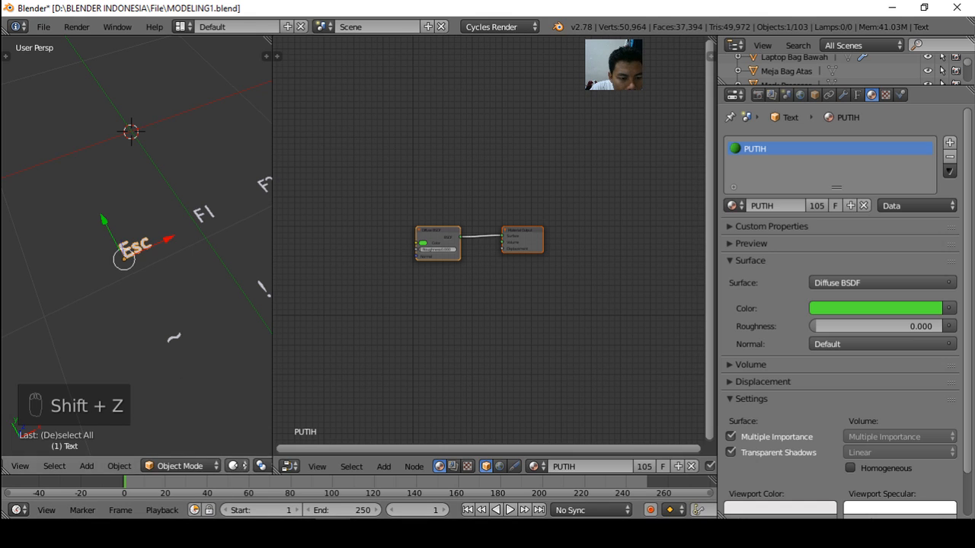
Display the lamp's layer together with the key labels and inspect the lit labels in rendered shading
scroll(200, 467, "down", 6)
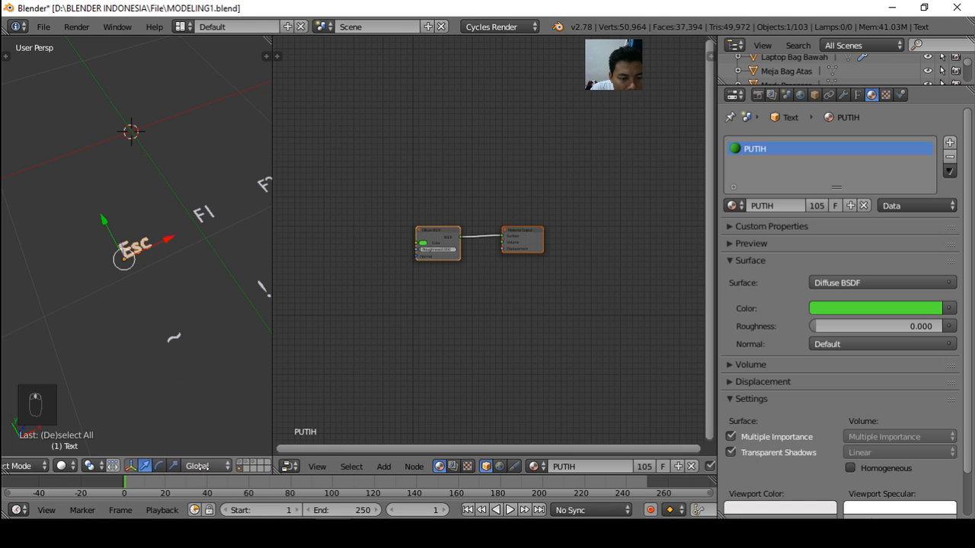
scroll(200, 467, "down", 3)
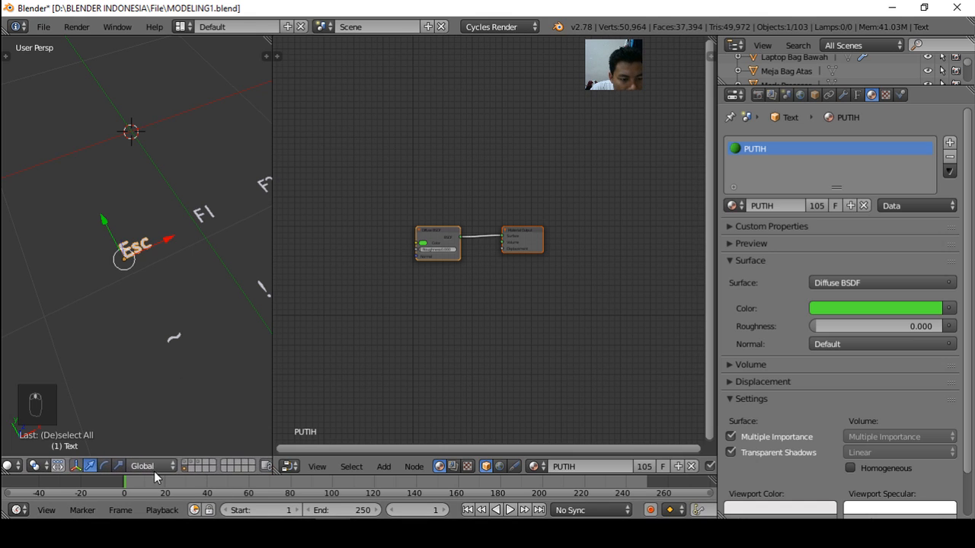
left_click(192, 468, "shift")
key("shift+z")
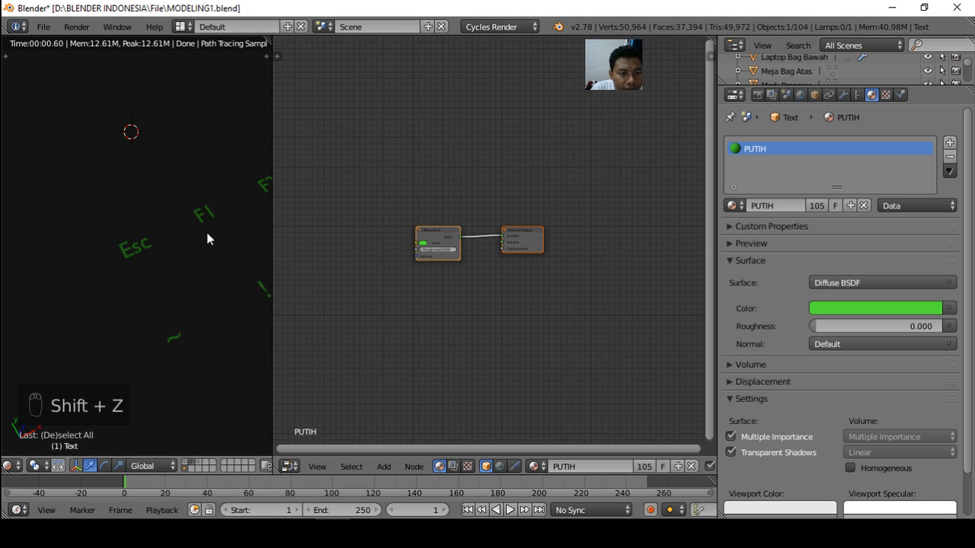
scroll(200, 223, "down", 5)
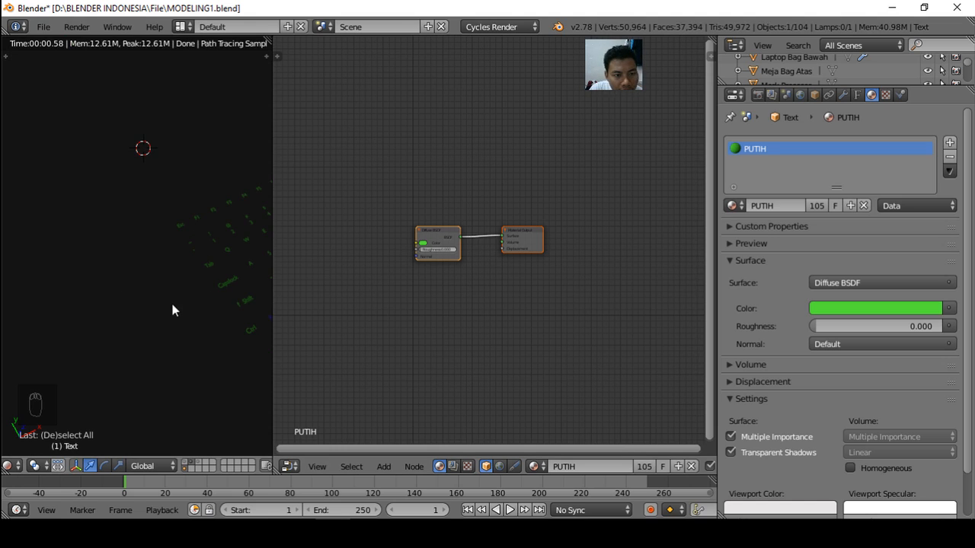
middle_click_drag(172, 307, 145, 272)
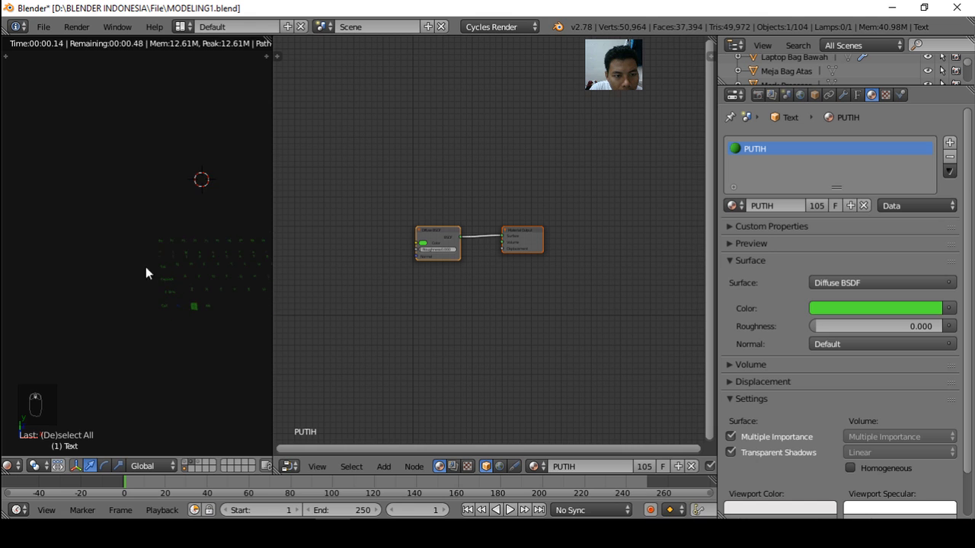
middle_click_drag(196, 305, 147, 284)
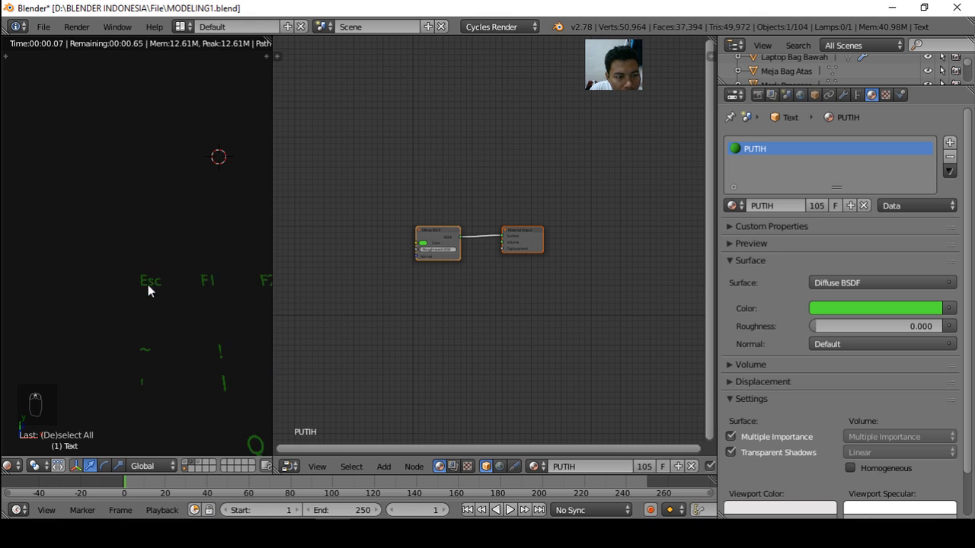
middle_click_drag(141, 320, 177, 342)
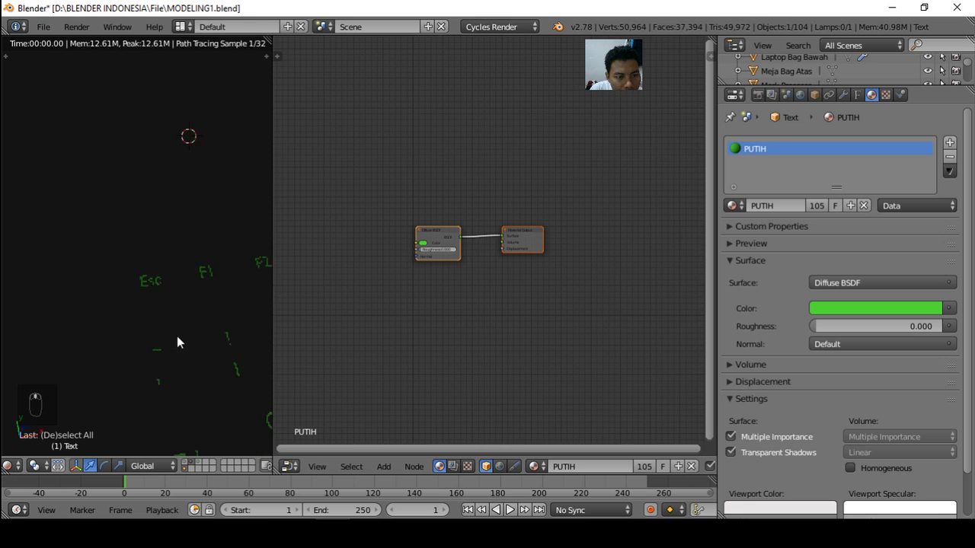
key("shift+z")
Select the F1 and F2 key labels together and remove the PUTIH material slot from the active F2 label
right_click(204, 268)
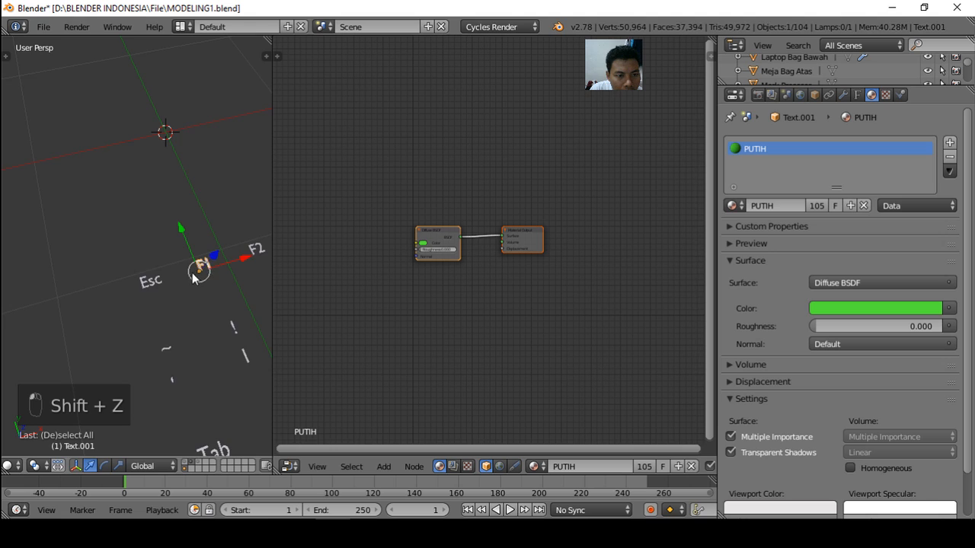
middle_click_drag(202, 267, 251, 274)
right_click(246, 254, "shift")
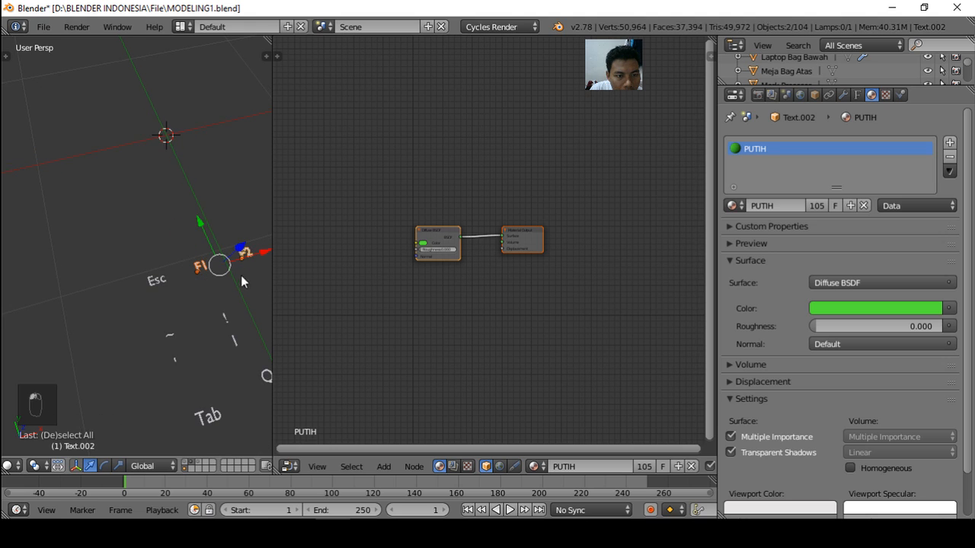
left_click(949, 156)
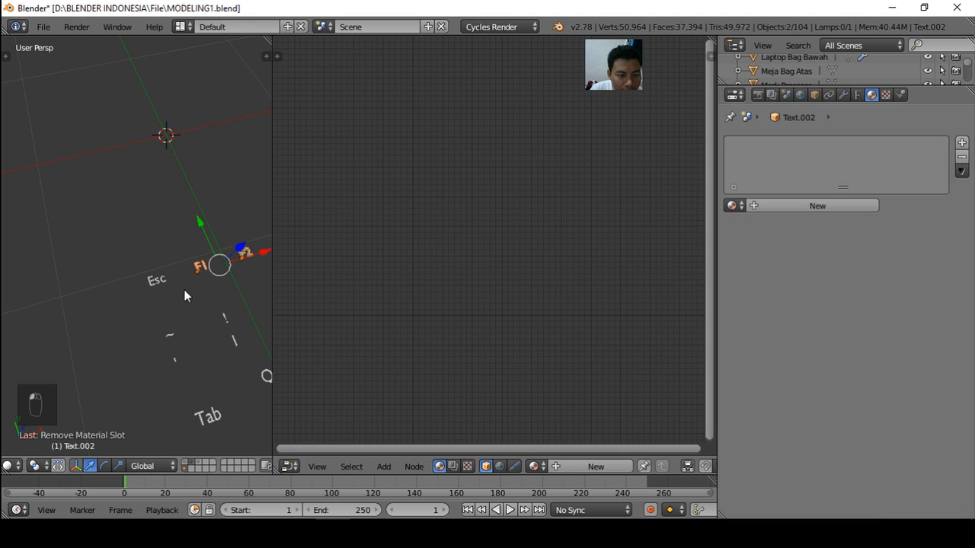
Select the Esc label and compare the Esc, F1 and F2 labels in rendered shading
scroll(174, 263, "up", 3)
middle_click_drag(175, 261, 115, 297, "shift")
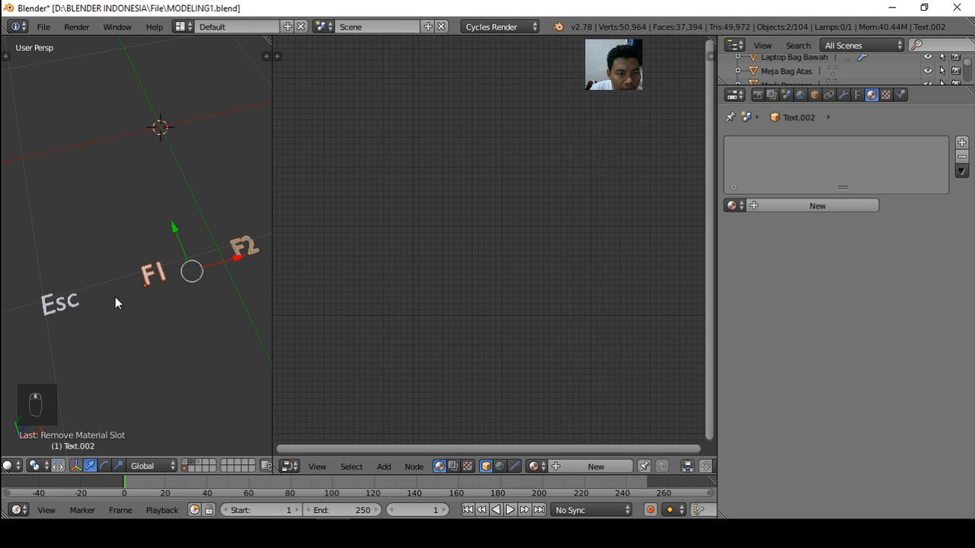
right_click(72, 308)
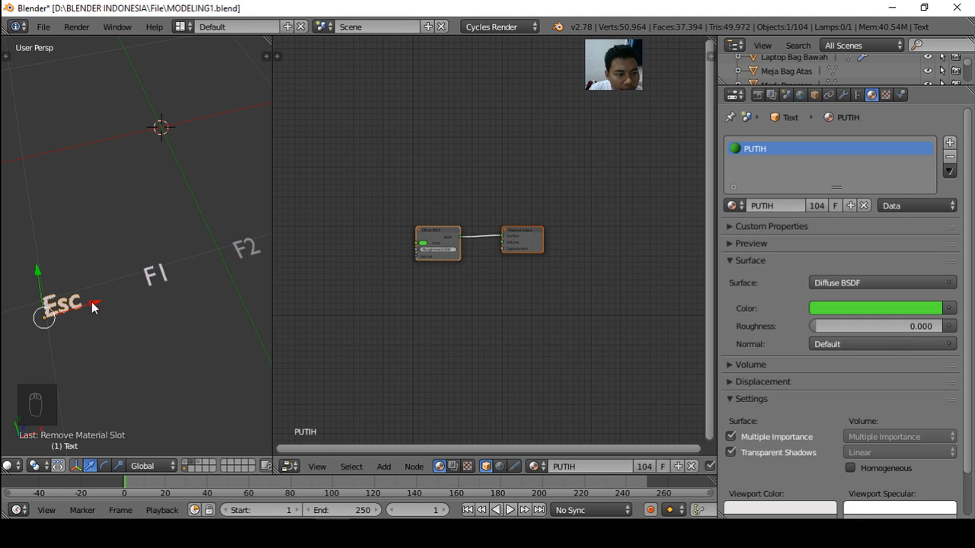
key("shift+z")
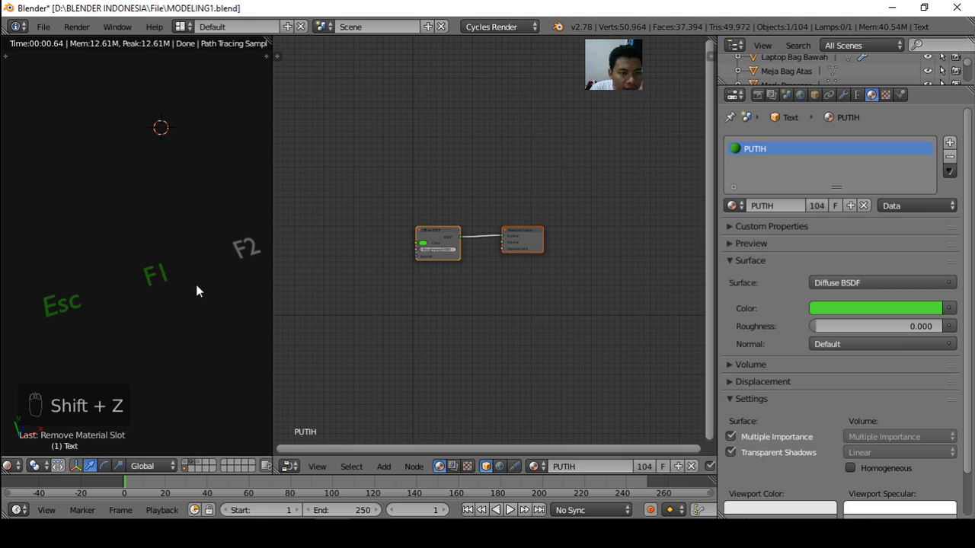
scroll(175, 278, "down", 2)
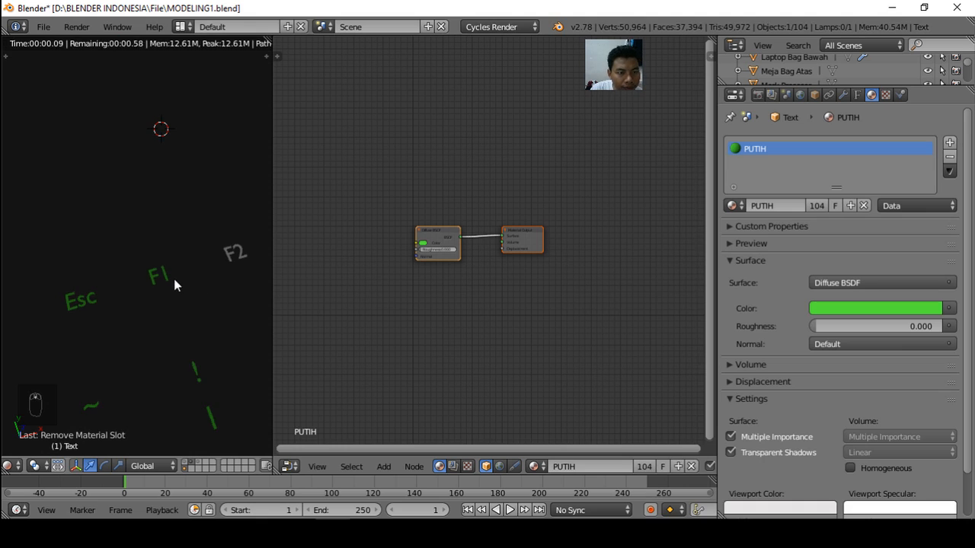
scroll(174, 278, "up", 1)
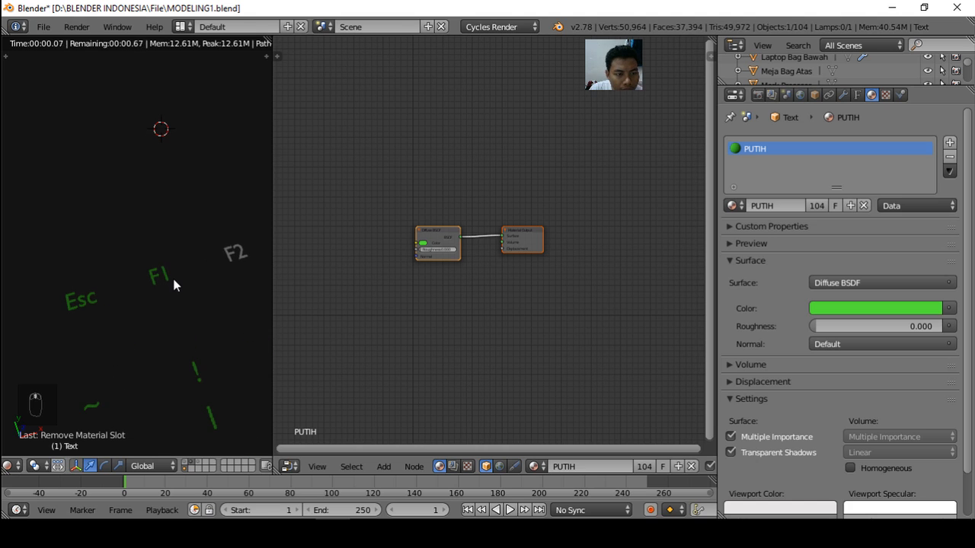
key("shift+z")
Select only the F1 label and remove its PUTIH material slot
right_click(164, 276)
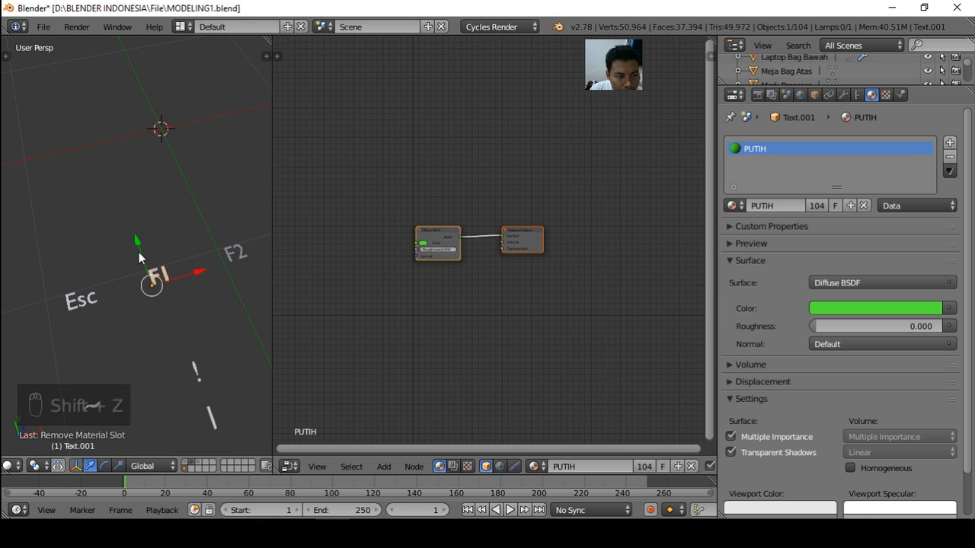
scroll(156, 271, "down", 2)
scroll(153, 267, "up", 2)
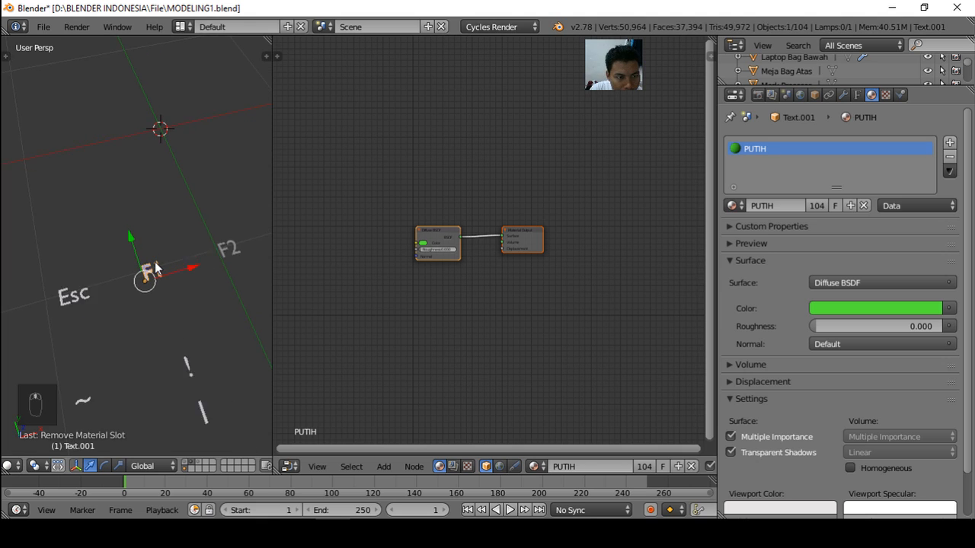
scroll(175, 268, "down", 4)
right_click(213, 256, "shift")
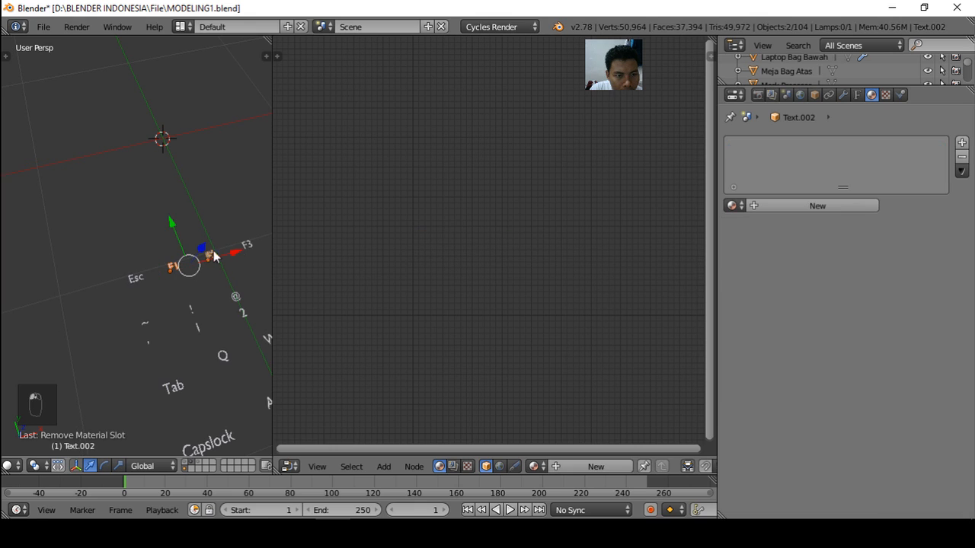
key("a")
right_click(174, 268)
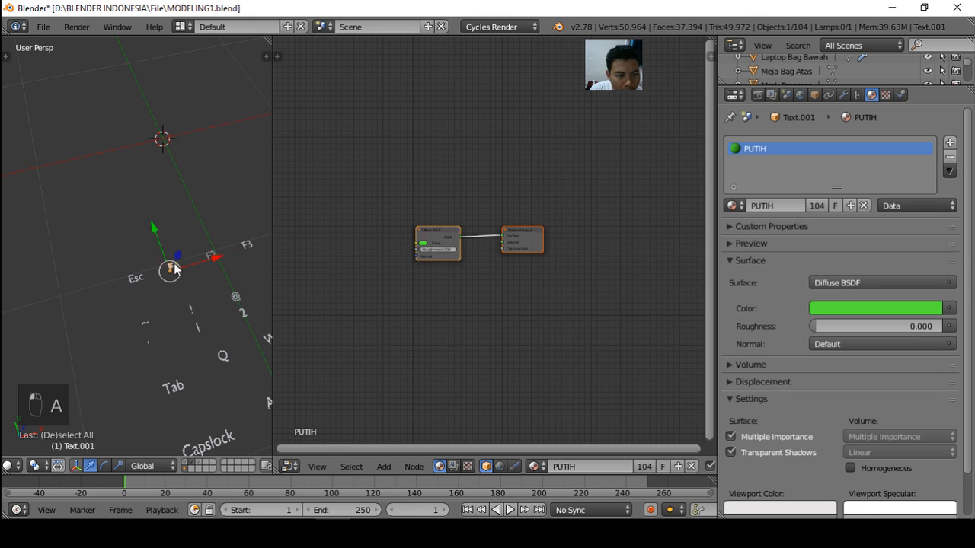
left_click(948, 156)
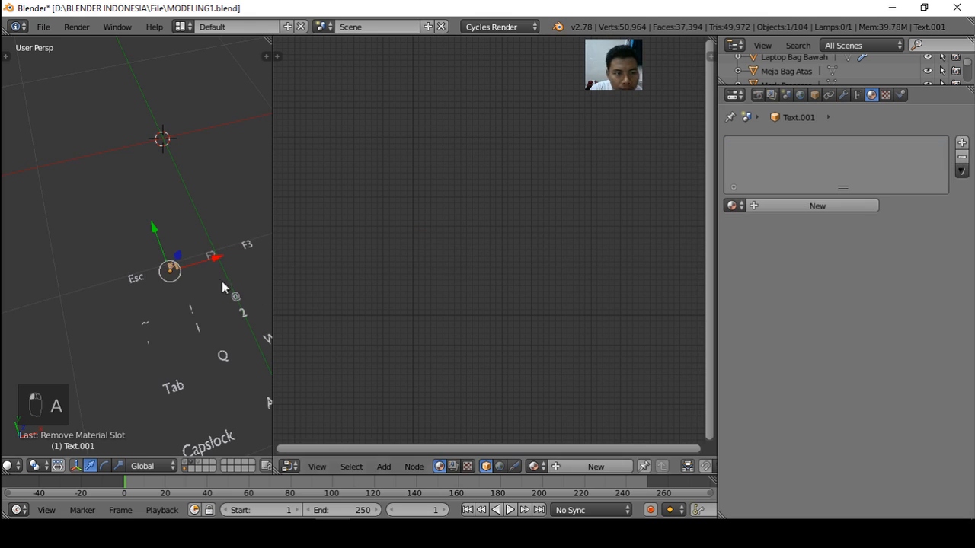
Remove the PUTIH material slot from the F3 label and reselect the Esc label
right_click(247, 246)
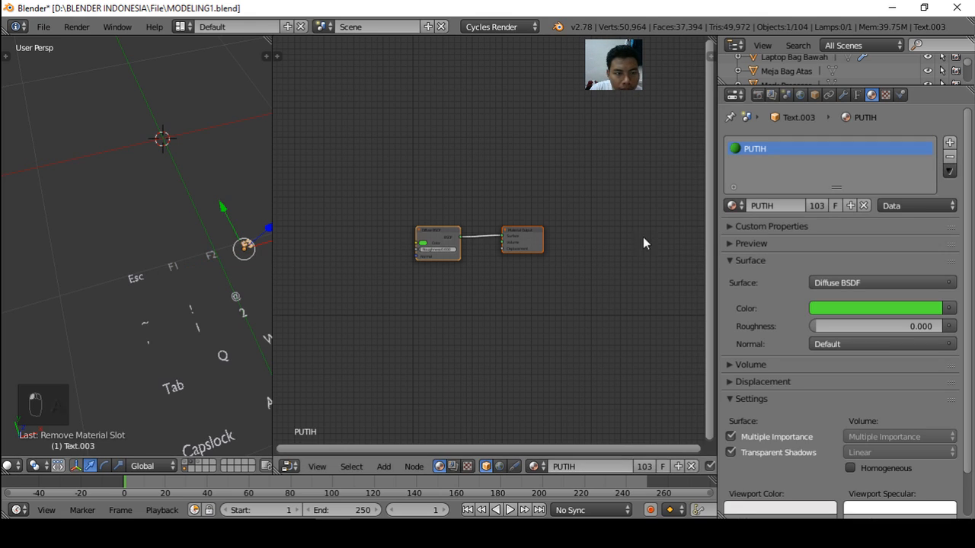
left_click(949, 156)
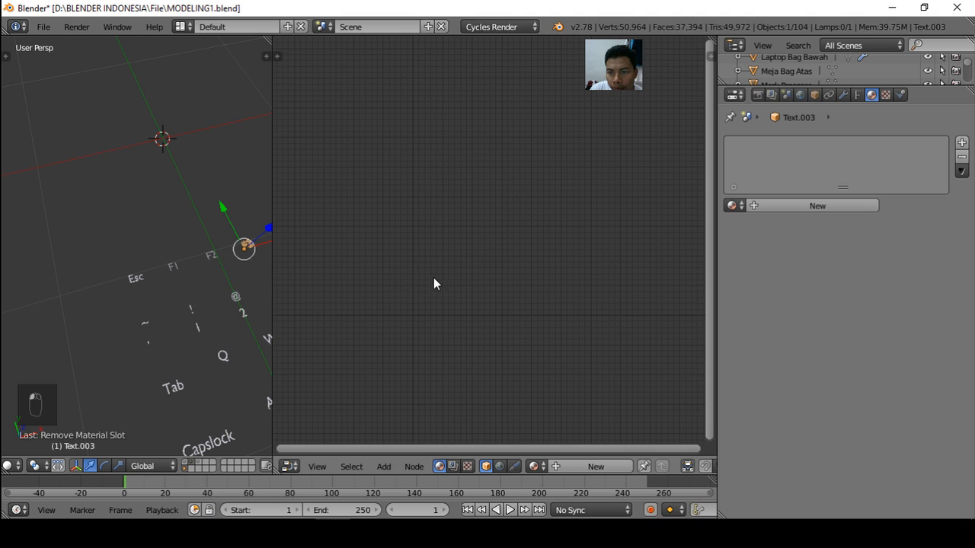
right_click(142, 281)
scroll(175, 319, "up", 4)
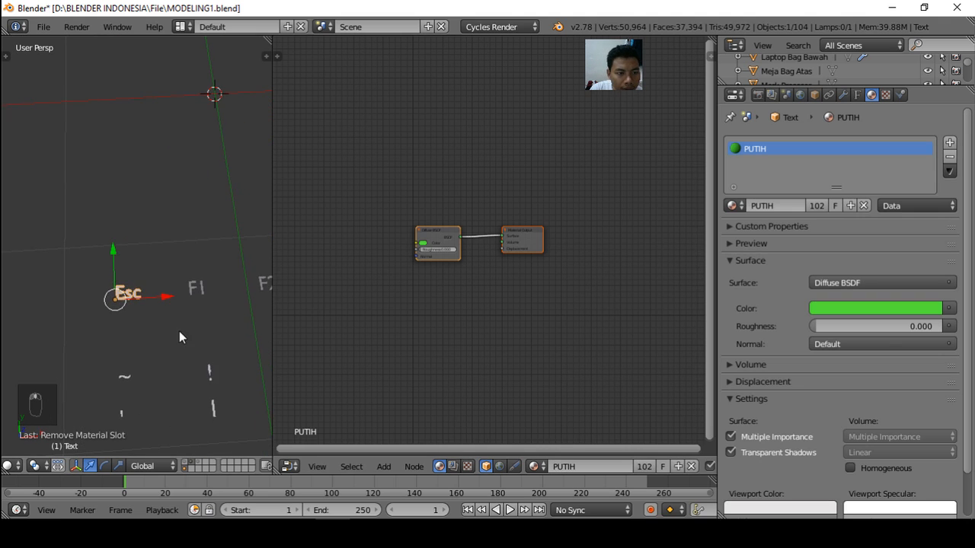
Compare the Esc label with the F1, F2 and F3 labels in solid and rendered shading
middle_click_drag(180, 332, 101, 344)
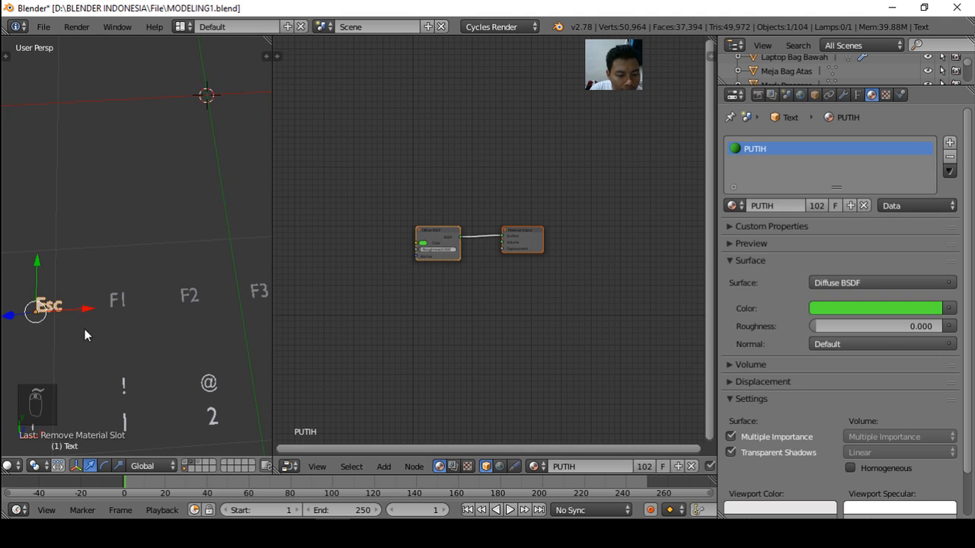
key("shift+z")
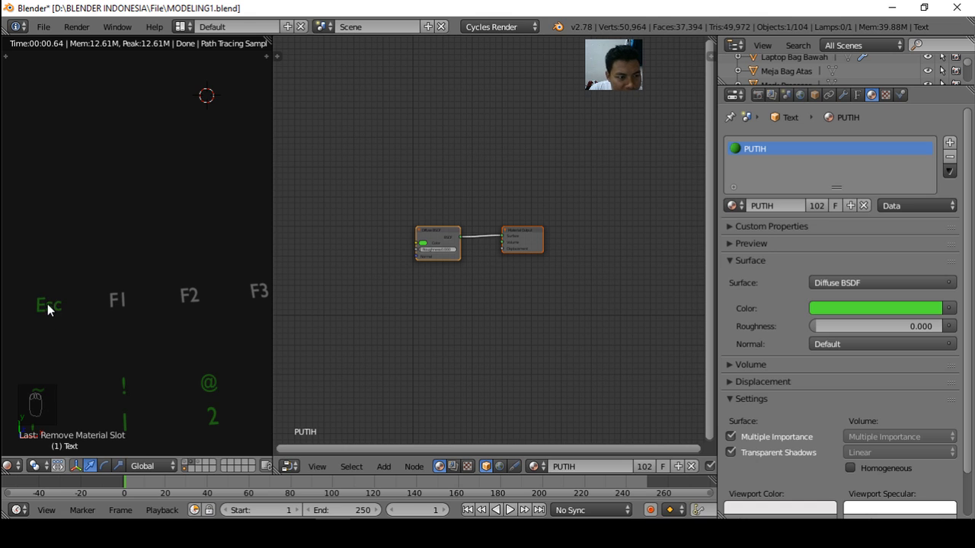
key("shift+z")
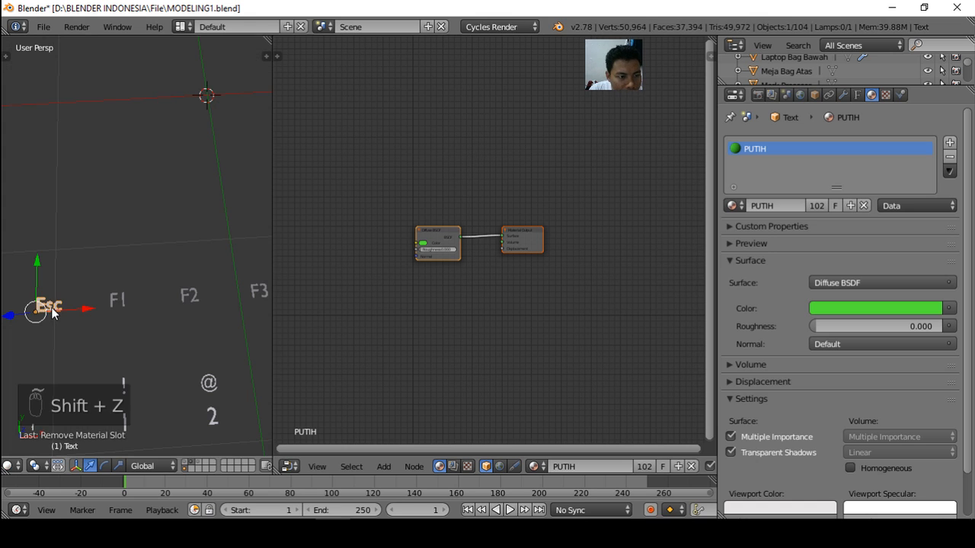
key("shift+z")
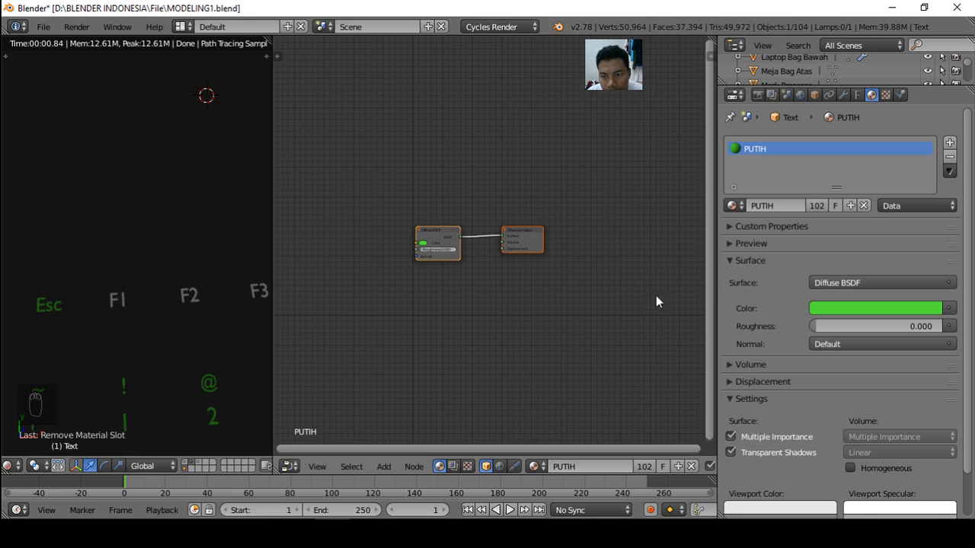
Copy PUTIH's green diffuse color to its viewport color and compare the labels in solid and rendered shading
scroll(824, 334, "down", 2)
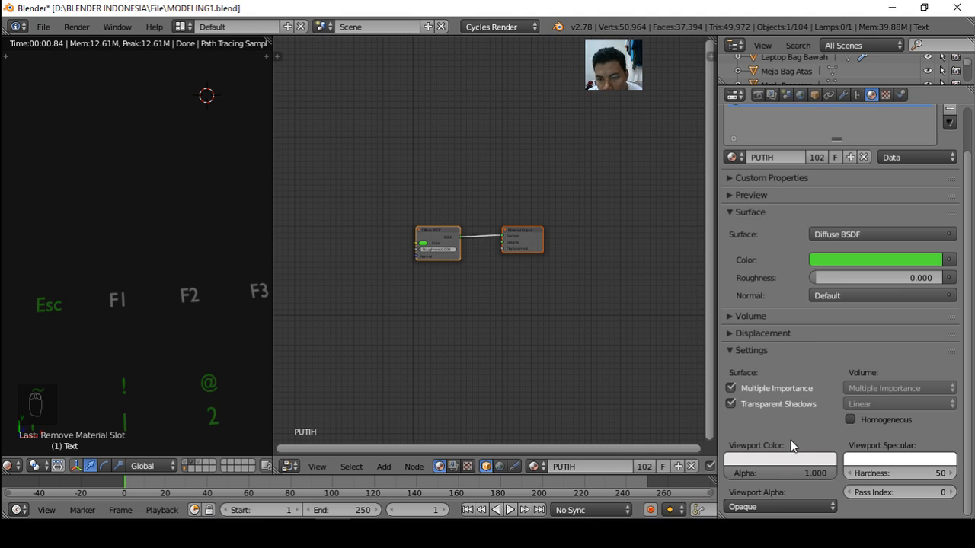
key("shift+z")
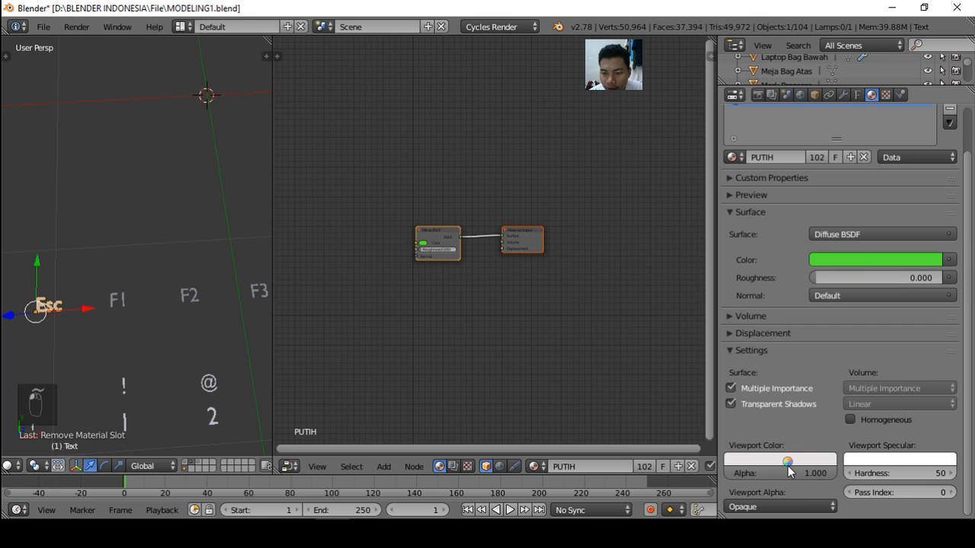
key("ctrl+v")
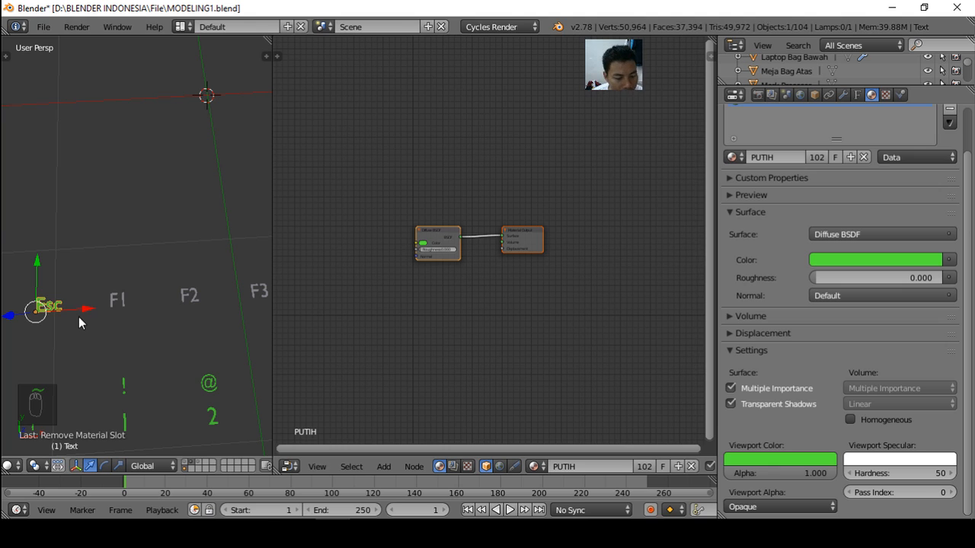
key("shift+z")
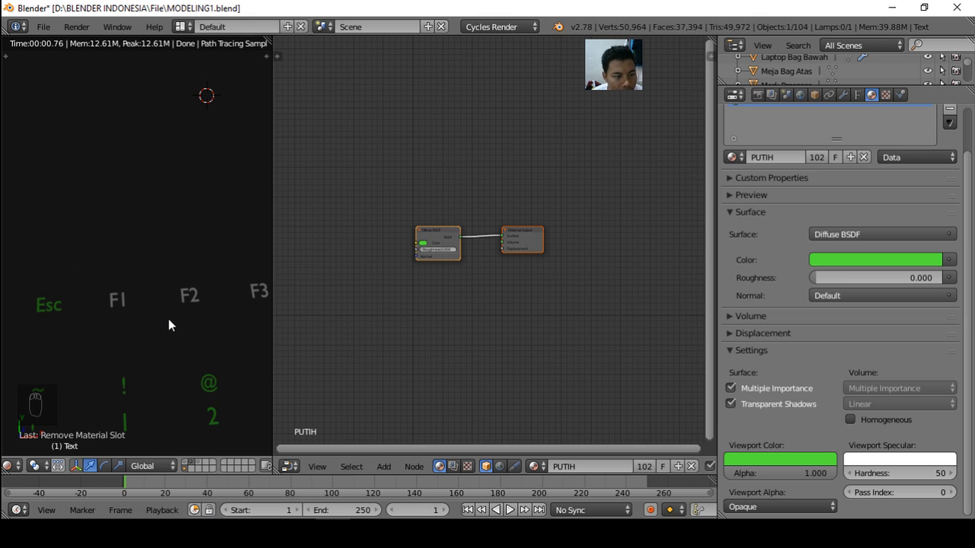
key("shift+z")
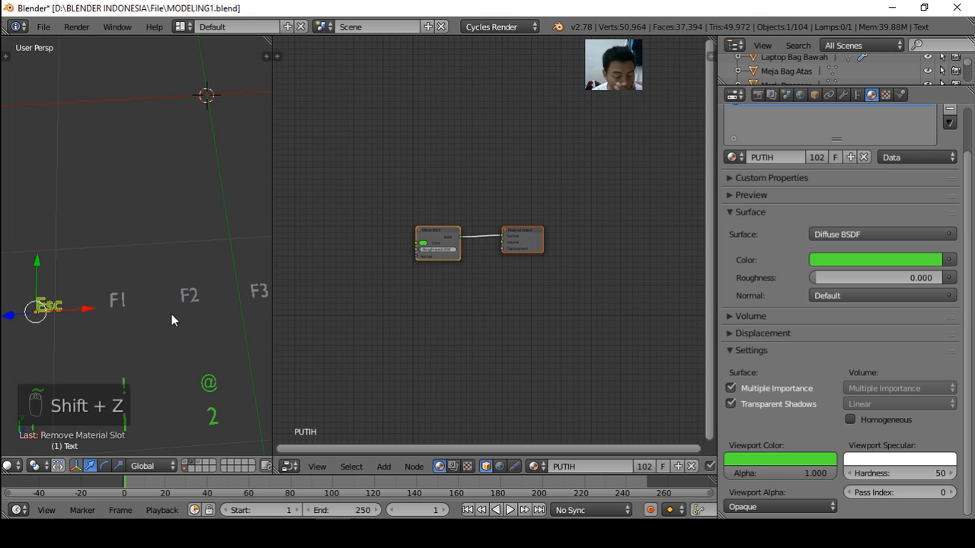
Change PUTIH's diffuse color to red and check the labels in rendered shading before returning to solid shading
middle_click_drag(181, 328, 217, 269)
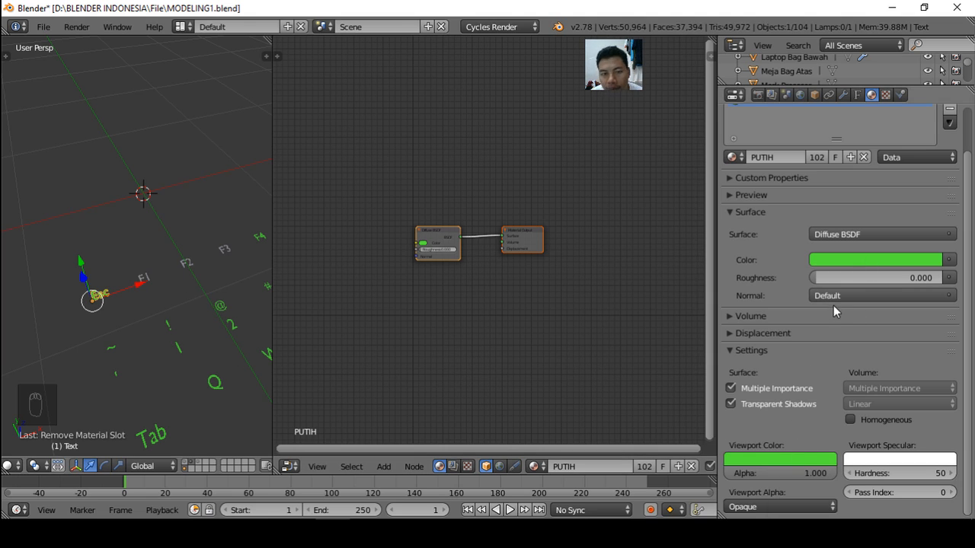
left_click(851, 259)
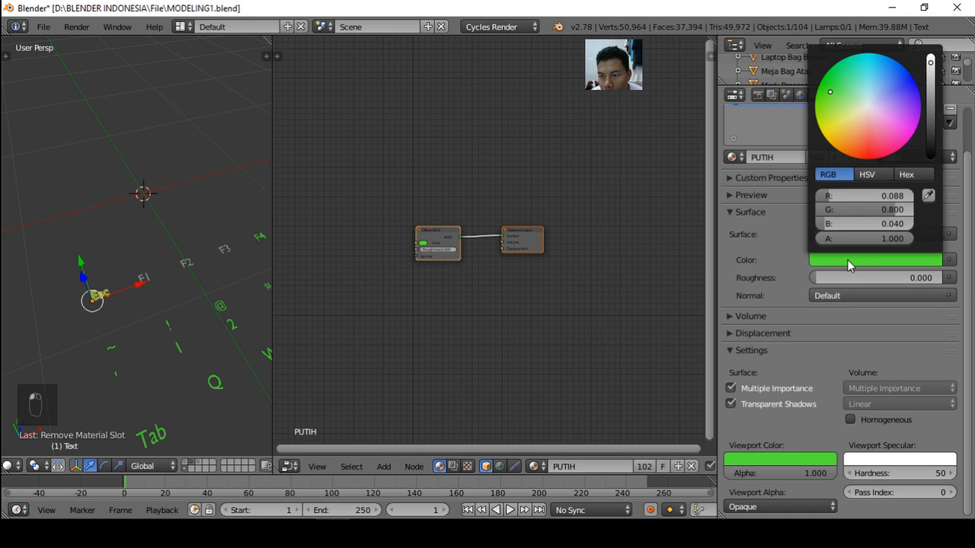
left_click(864, 145)
left_click_drag(865, 145, 869, 155)
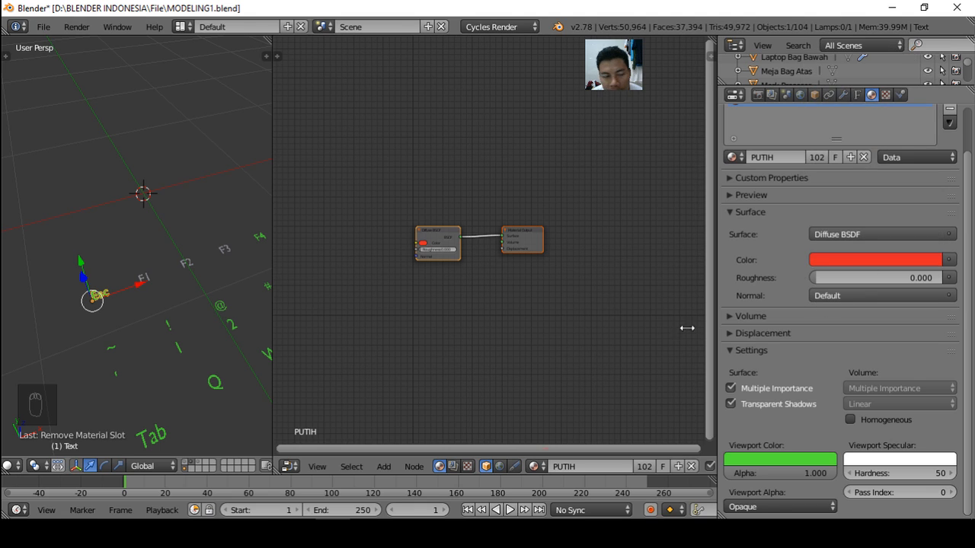
key("shift+z")
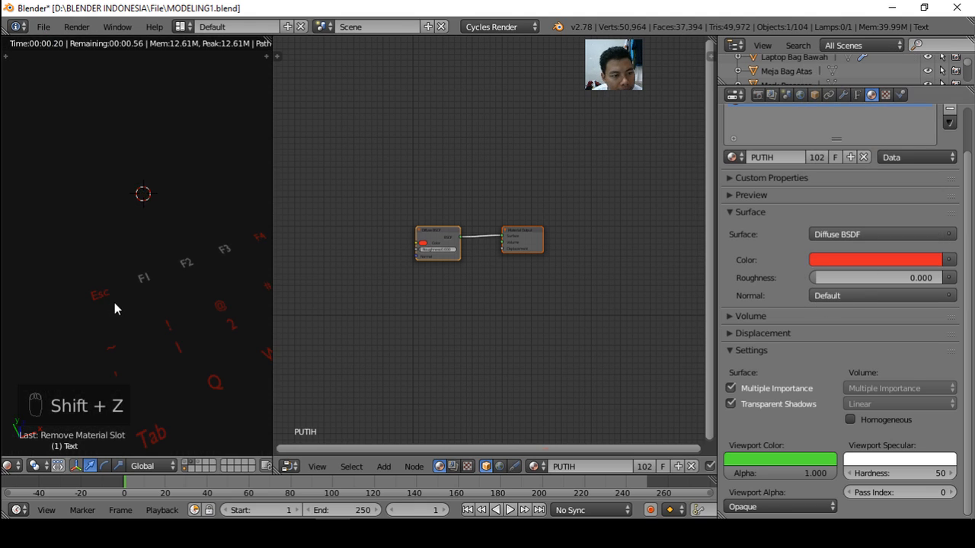
key("shift+z")
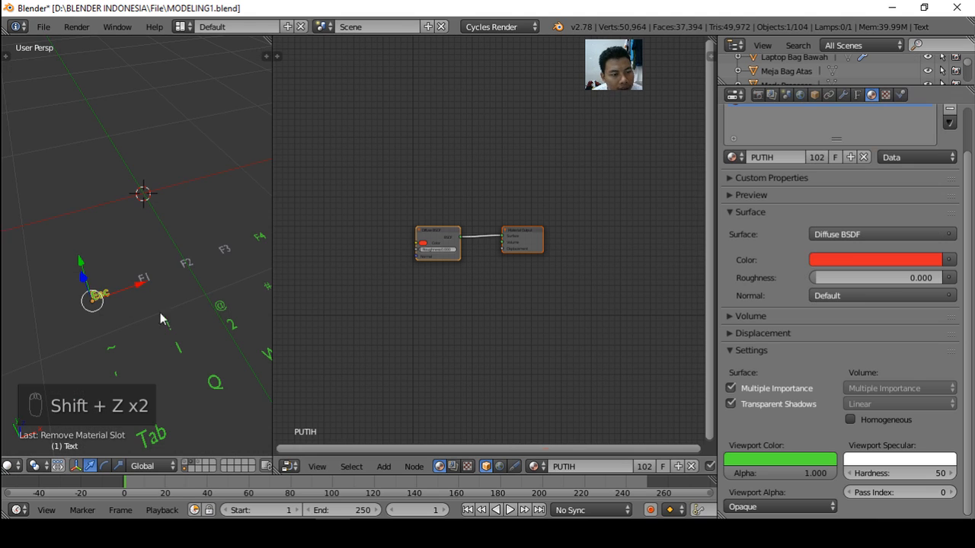
Copy PUTIH's red diffuse color to its viewport color
middle_click_drag(175, 373, 181, 368)
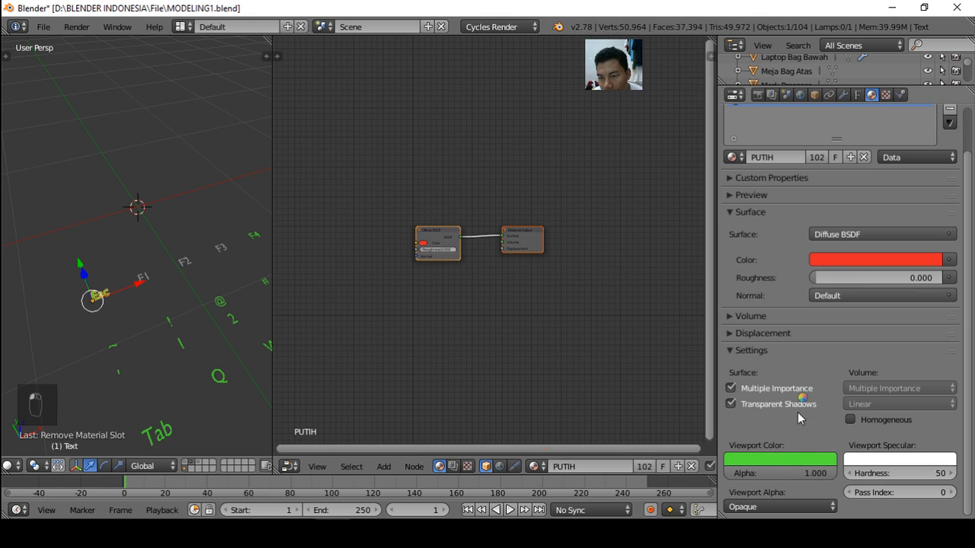
left_click_drag(797, 412, 768, 461)
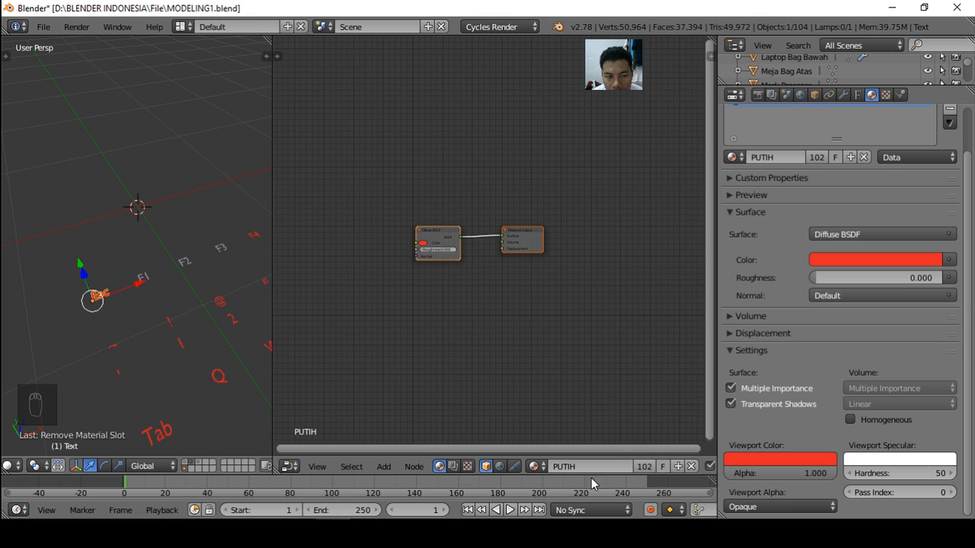
middle_click_drag(195, 307, 165, 359)
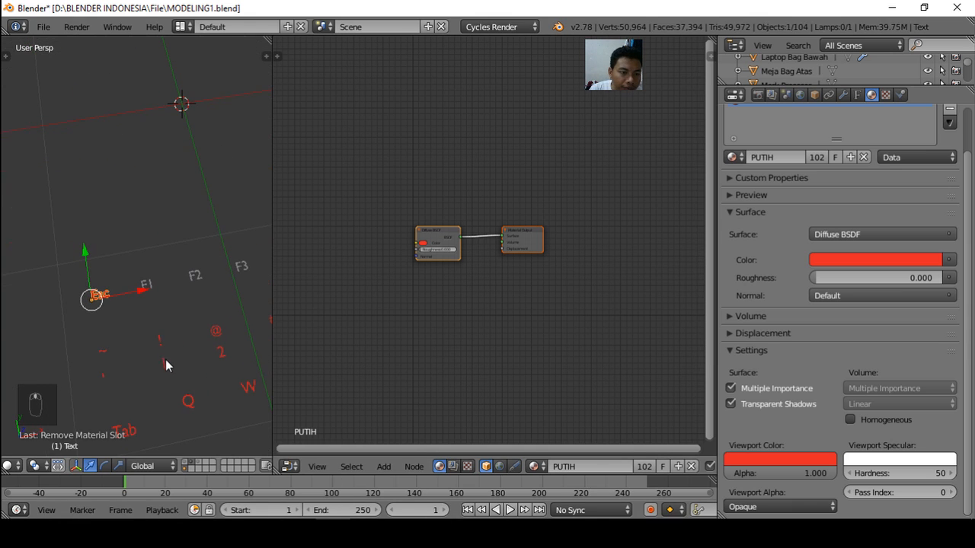
middle_click_drag(159, 292, 158, 295)
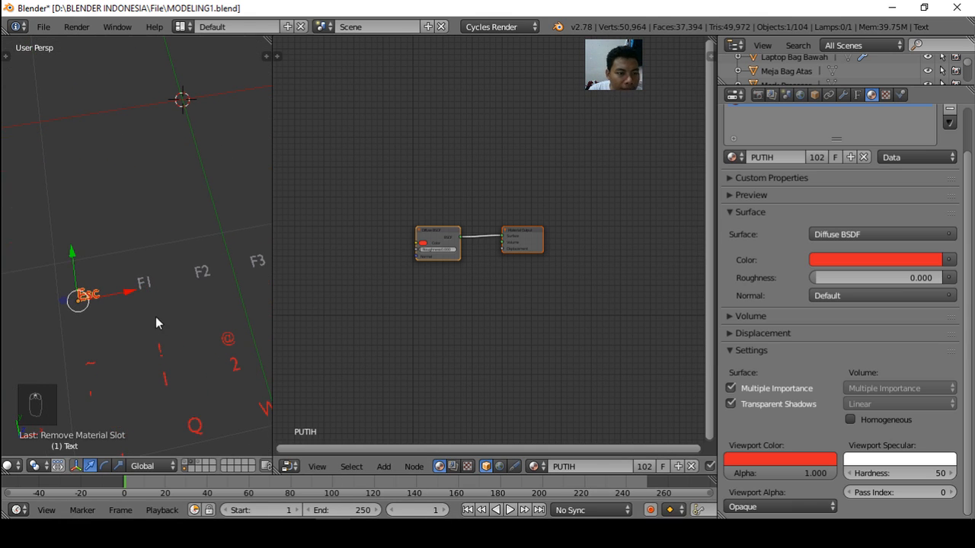
Switch to the top orthographic view and box-select only the Esc, F1, F2 and F3 labels
scroll(163, 305, "down", 3)
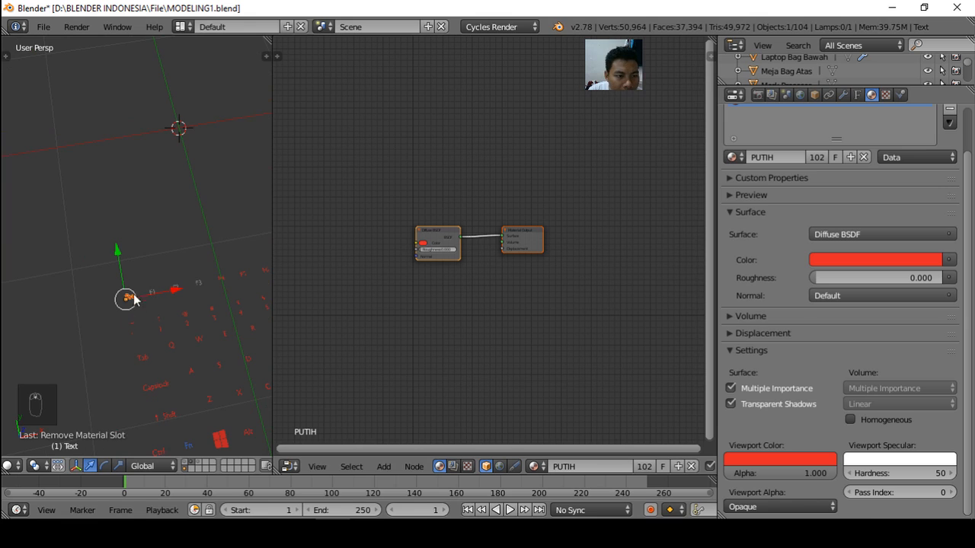
scroll(129, 301, "up", 3)
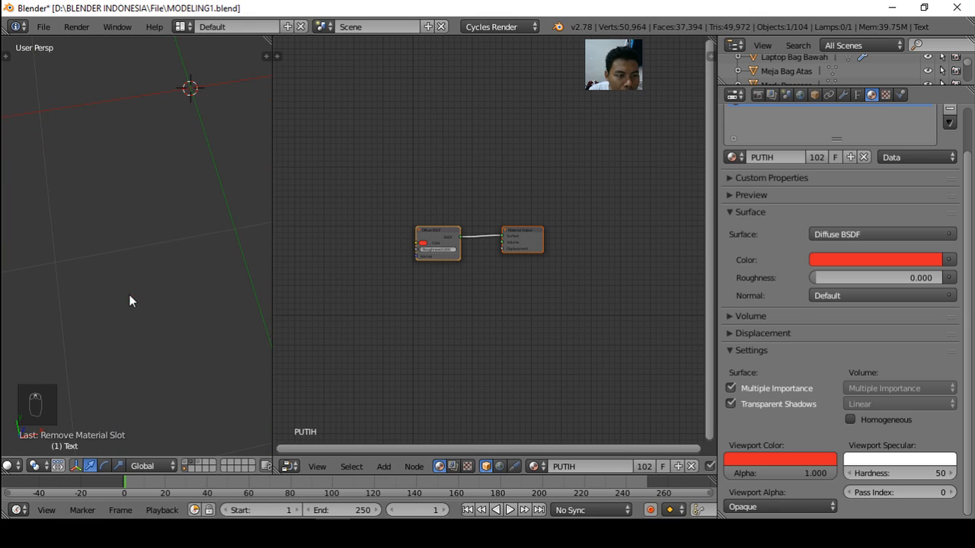
scroll(130, 301, "down", 4)
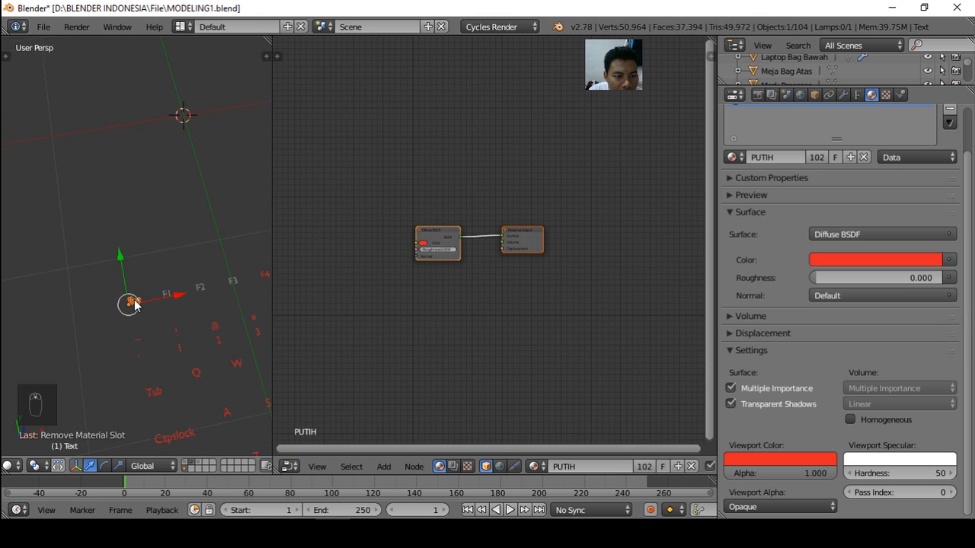
scroll(201, 288, "up", 4)
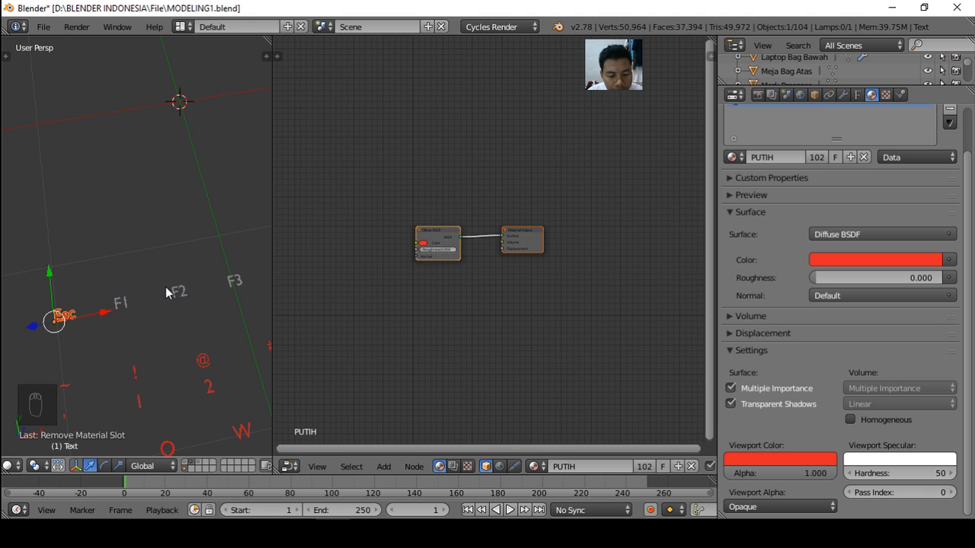
key("KP_7")
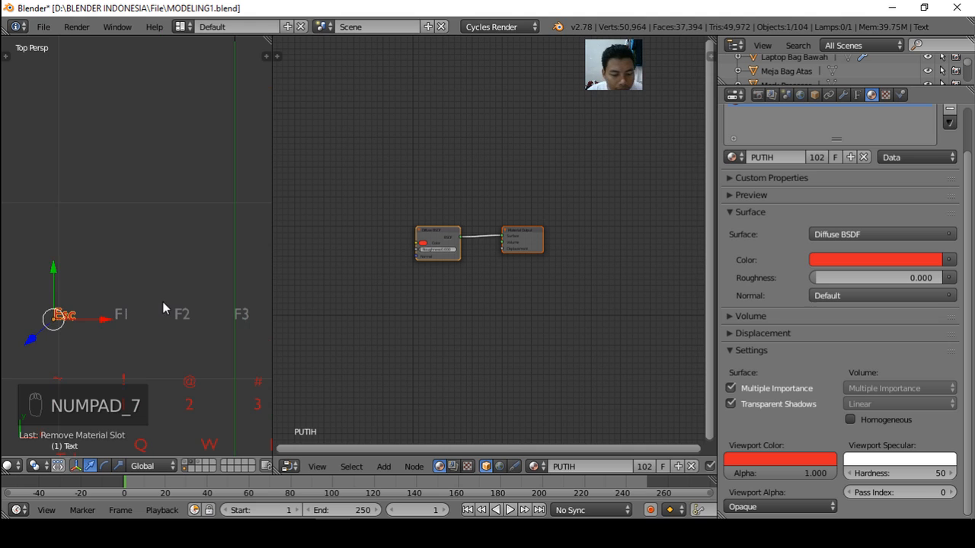
key("KP_5")
middle_click_drag(166, 350, 161, 269, "shift")
key("a")
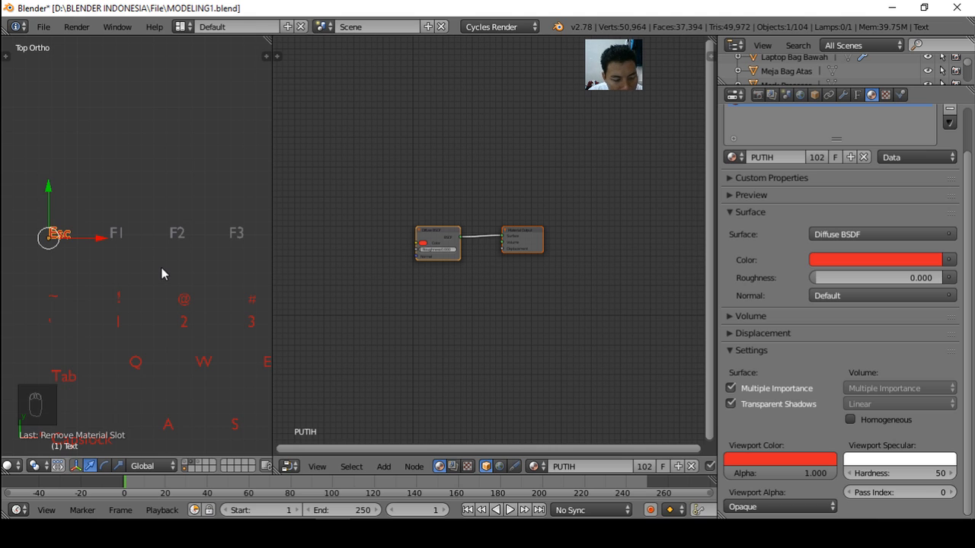
key("b")
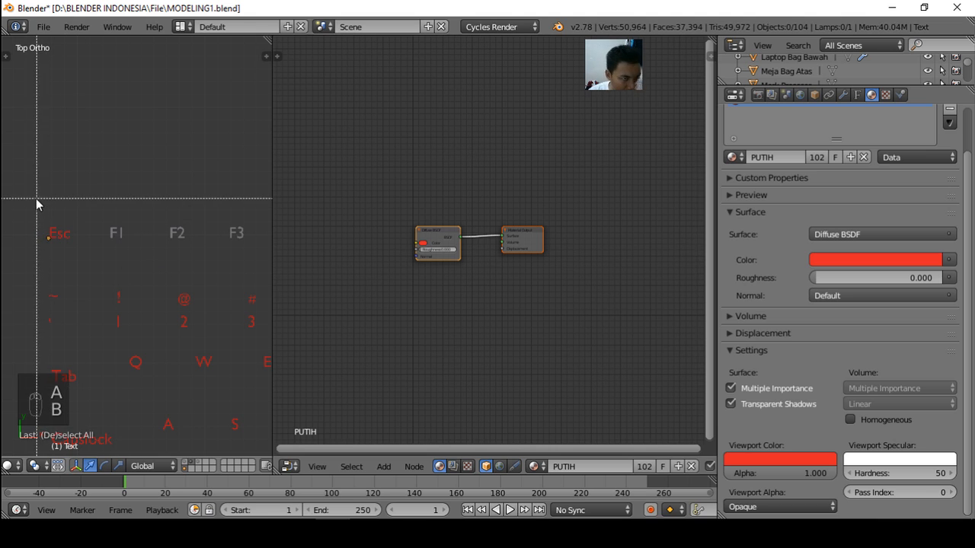
left_click_drag(36, 198, 263, 271)
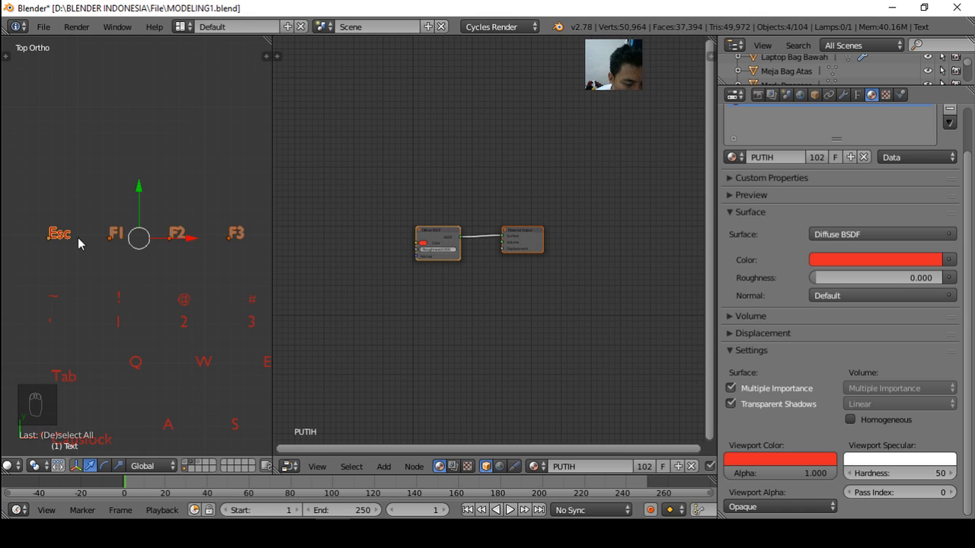
Deselect the Esc label and add it back last, making it the active object among the four selected labels
scroll(91, 233, "up", 3)
scroll(105, 241, "down", 2)
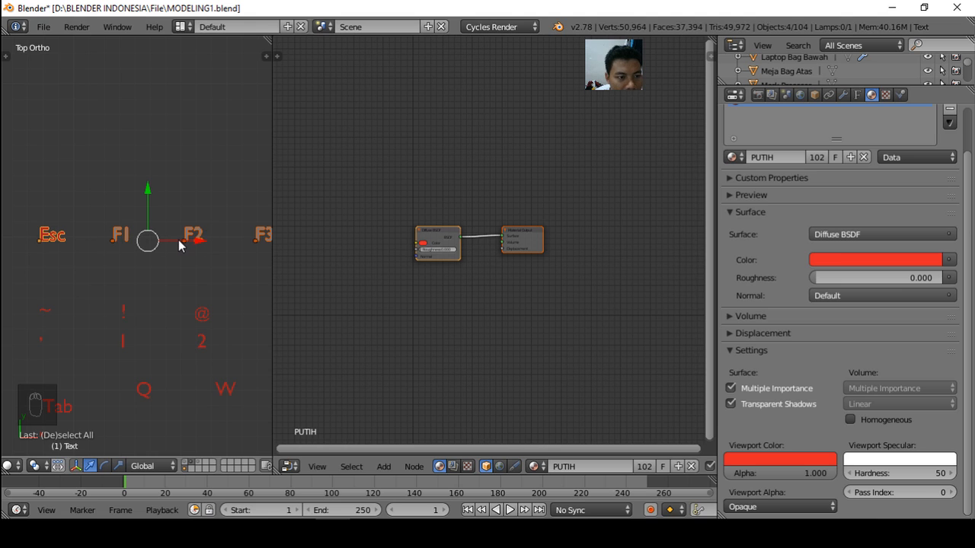
middle_click_drag(168, 261, 232, 264, "shift")
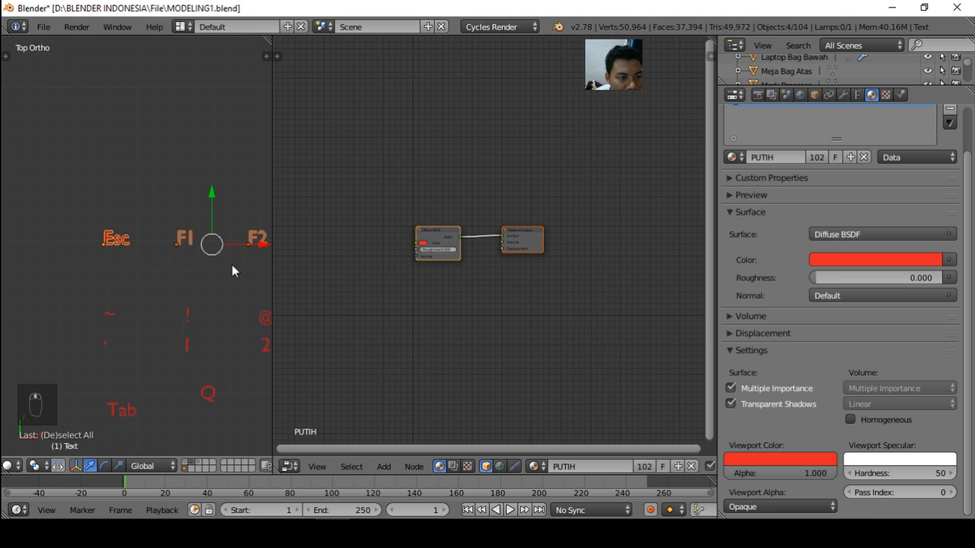
scroll(124, 242, "up", 4)
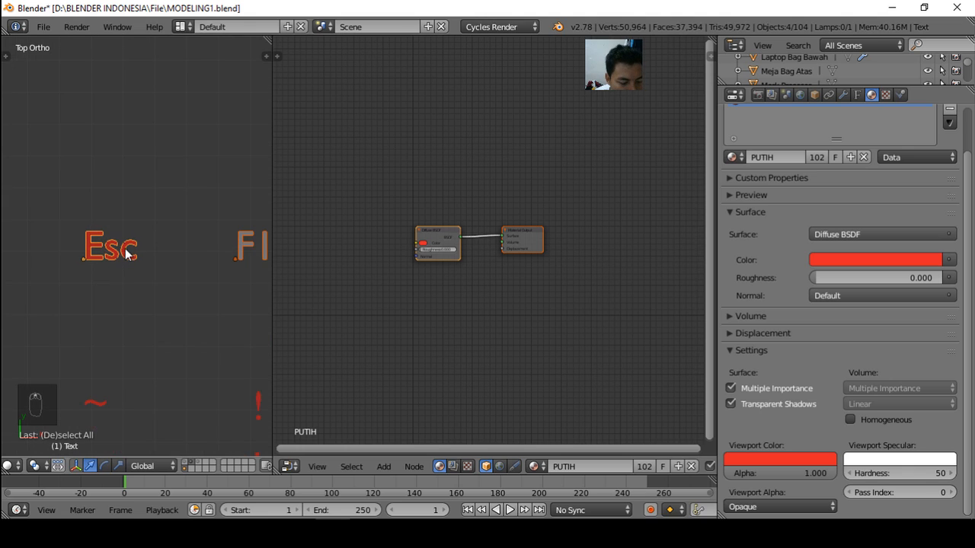
right_click(124, 252, "shift")
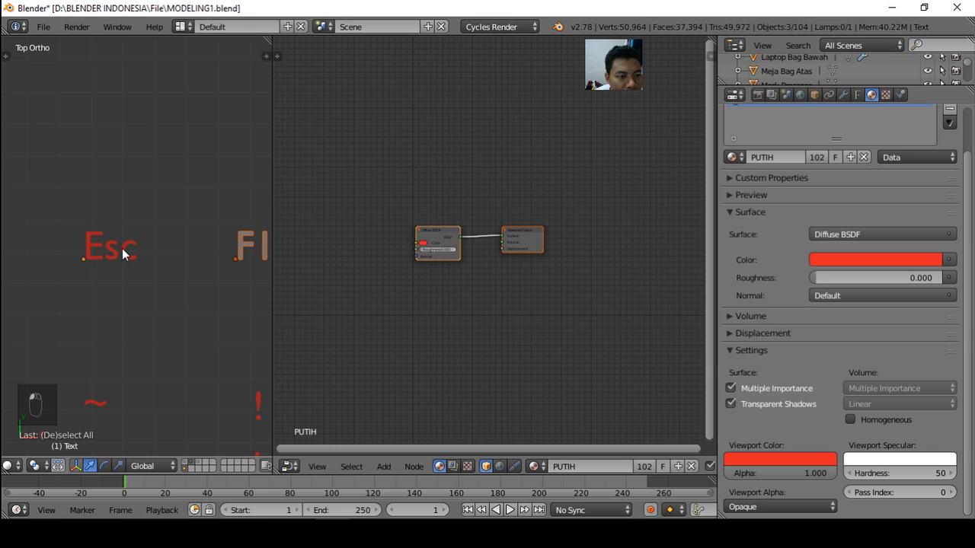
right_click(122, 256, "shift")
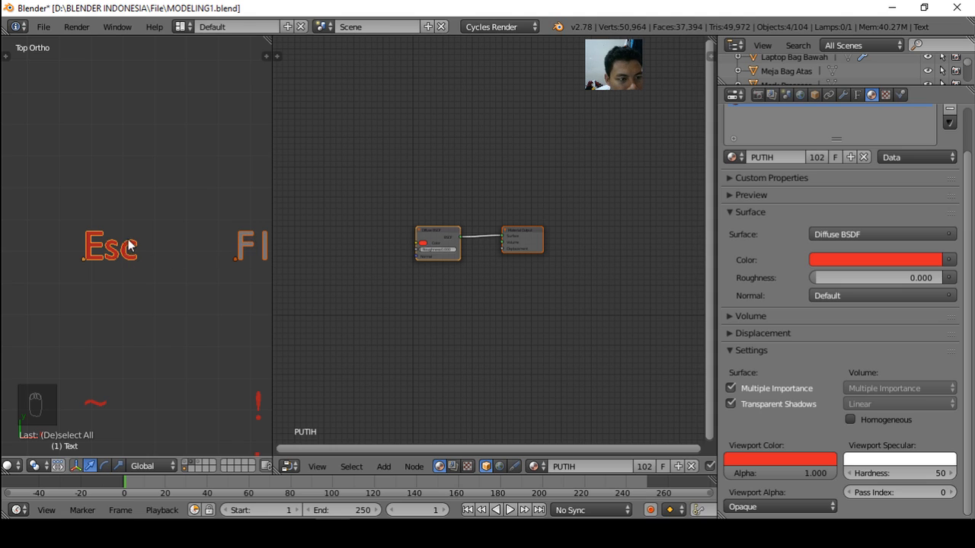
Link the active Esc label's material to the selected F1, F2 and F3 labels
scroll(109, 243, "down", 1)
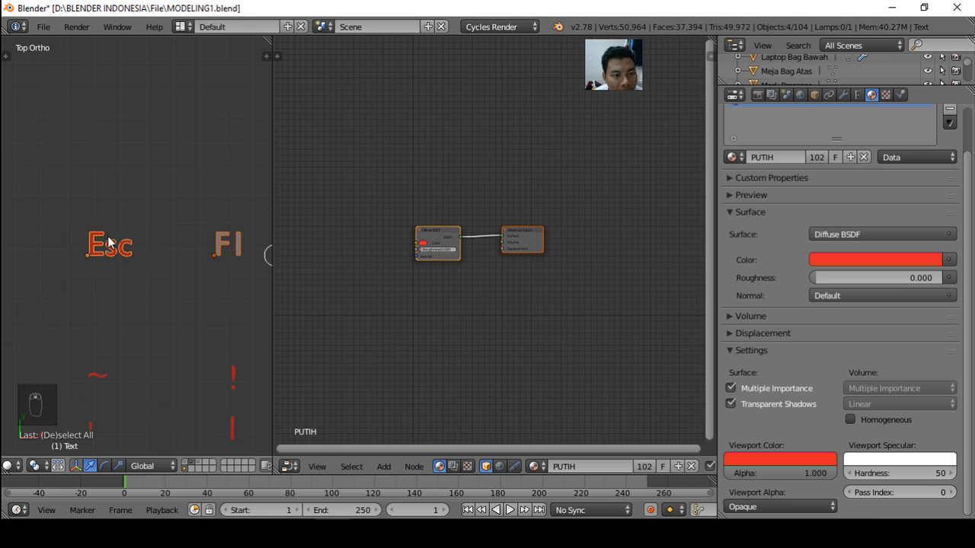
scroll(109, 242, "down", 2)
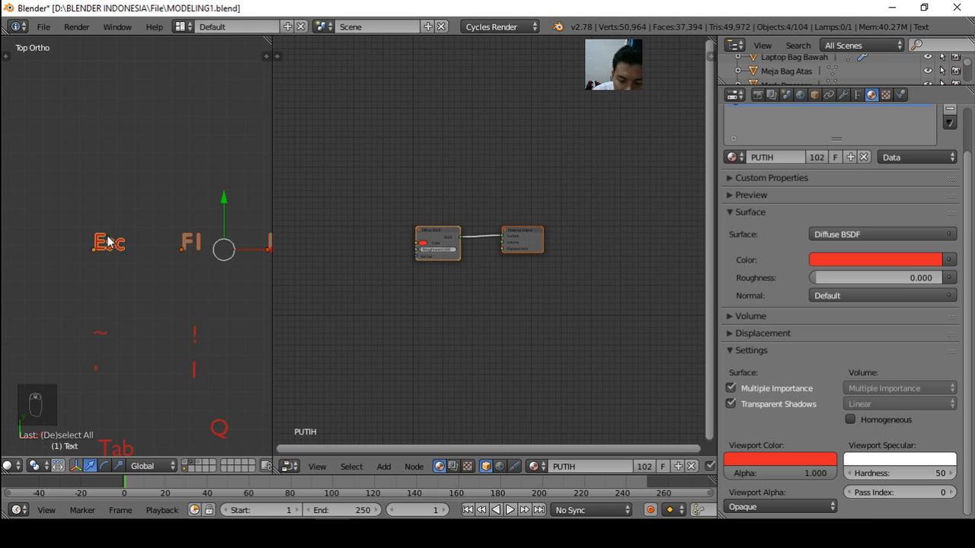
key("ctrl+l")
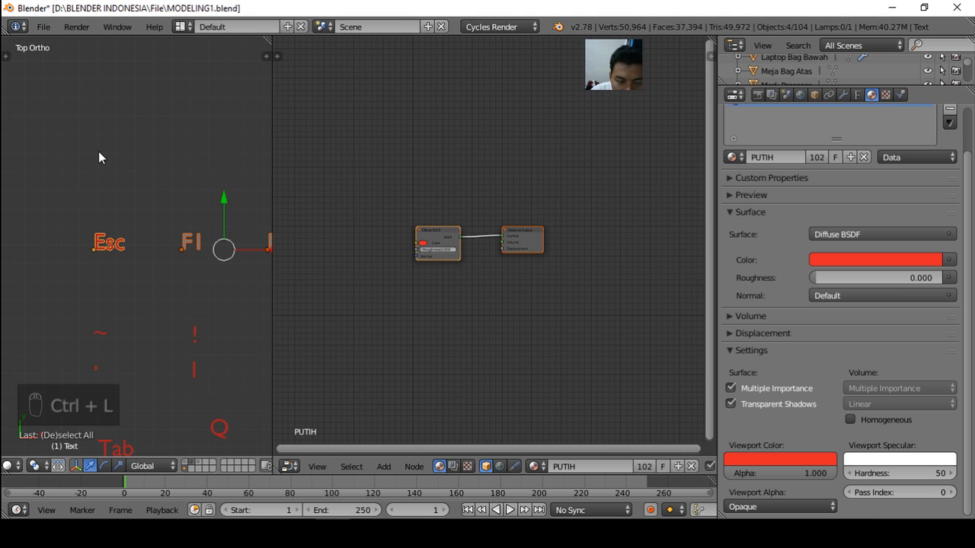
key("ctrl+l")
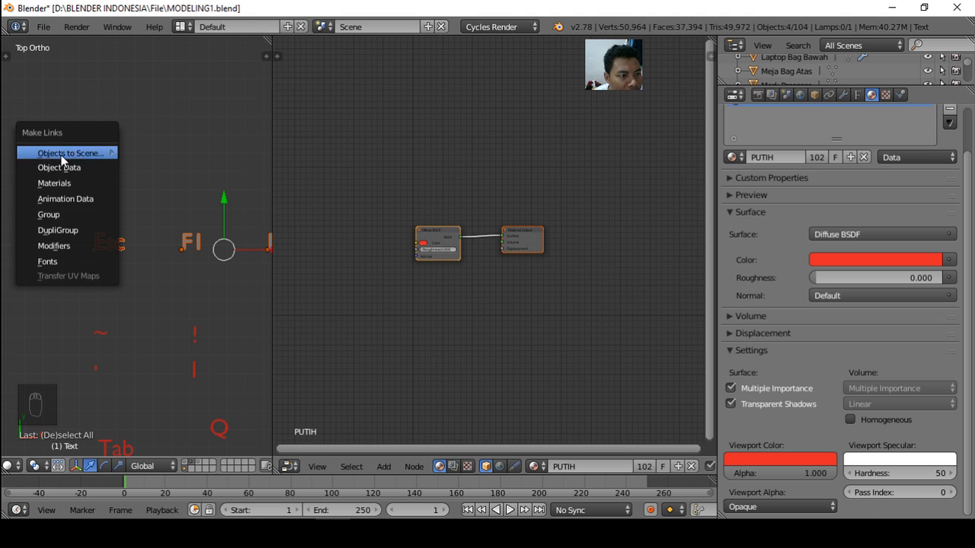
left_click(63, 183)
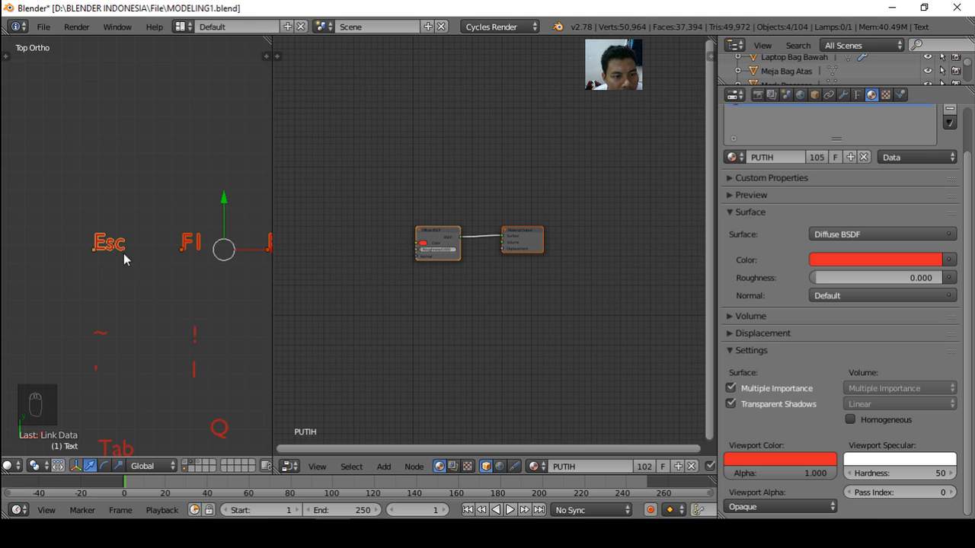
scroll(160, 240, "down", 2)
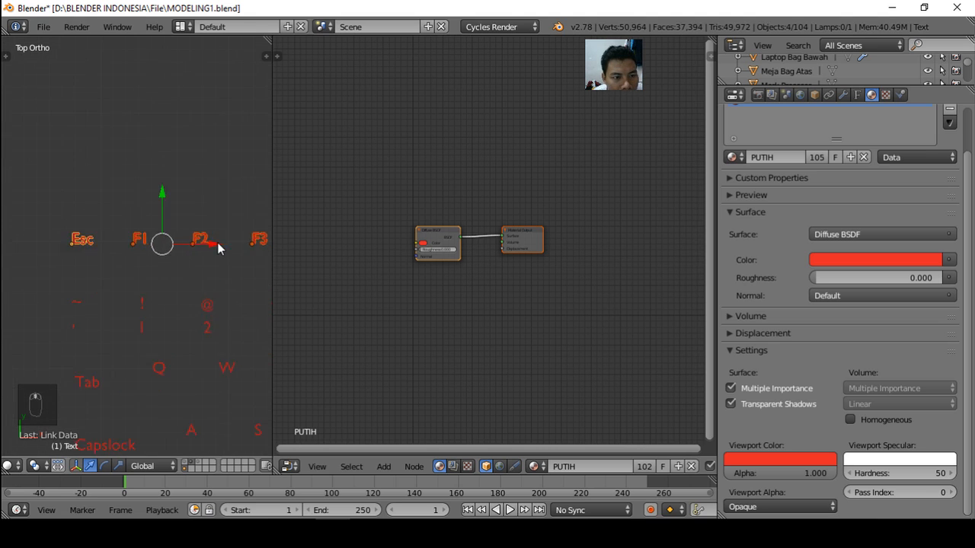
scroll(217, 242, "up", 1)
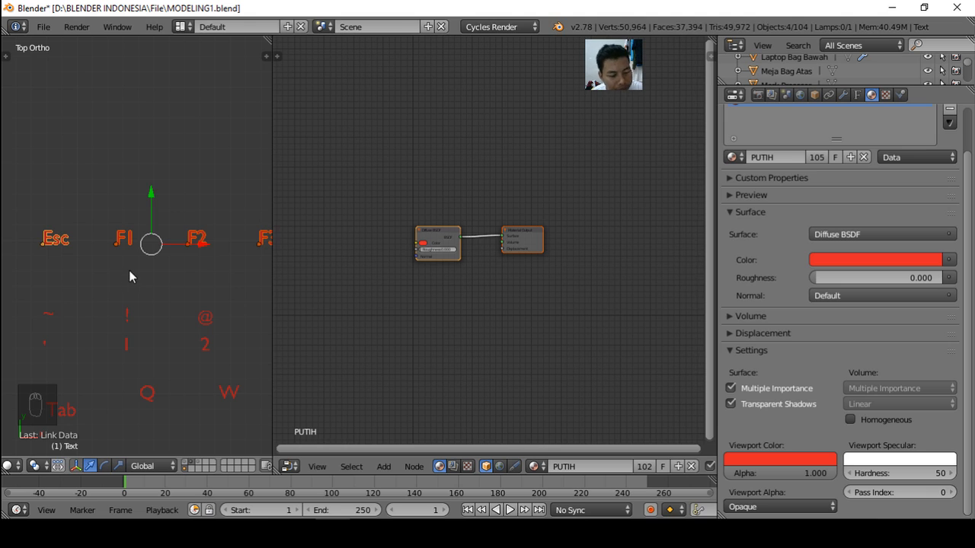
Select the Esc, F1 and F2 labels one at a time and examine the material assigned to each
key("a")
right_click(59, 239)
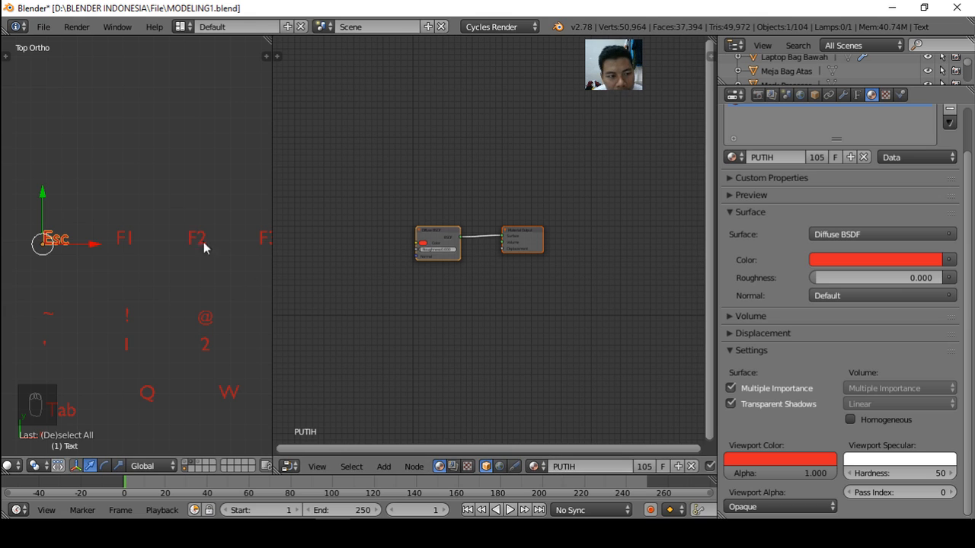
right_click(130, 238)
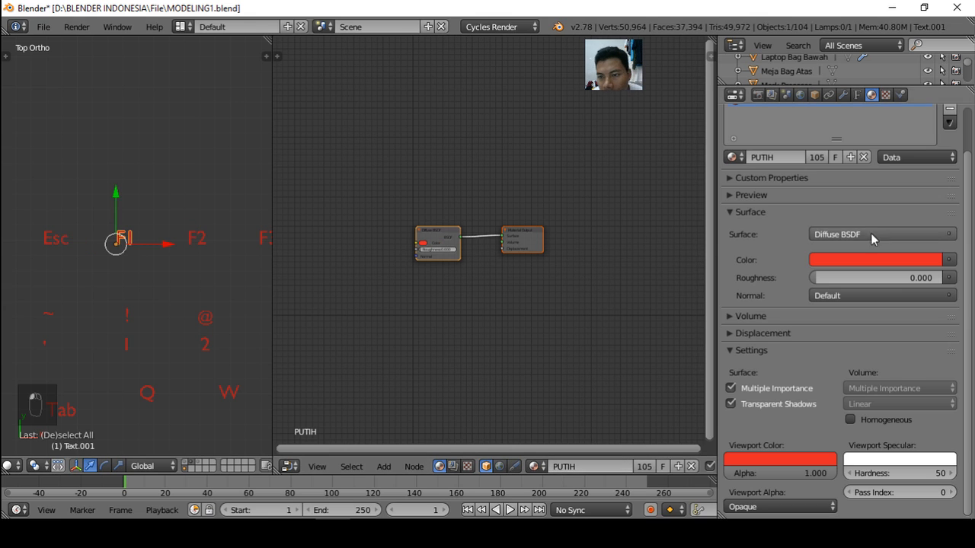
scroll(798, 236, "up", 2)
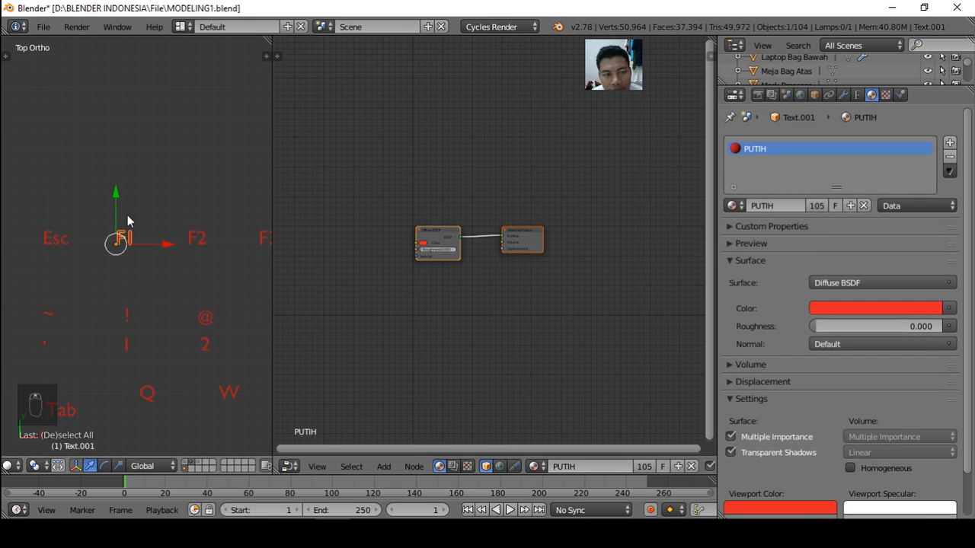
right_click(192, 237)
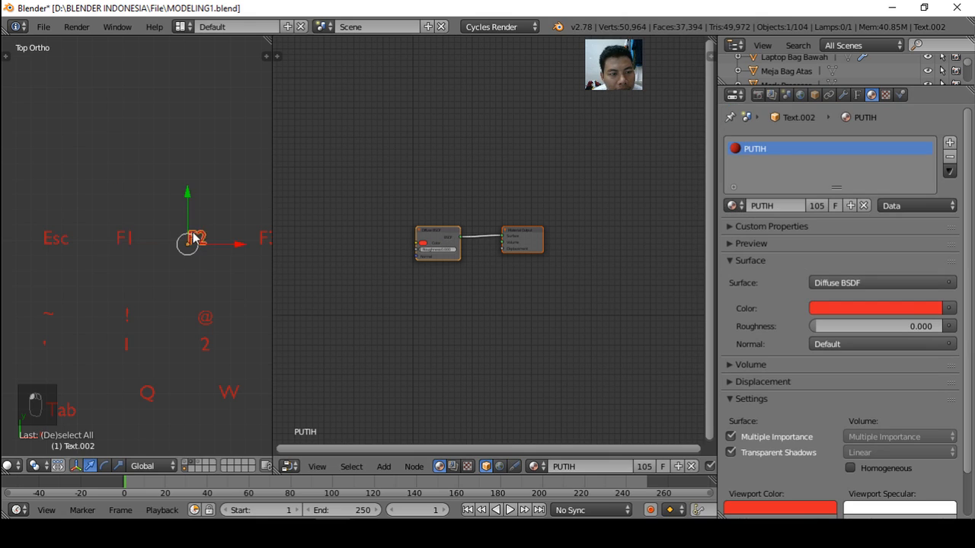
right_click(57, 239)
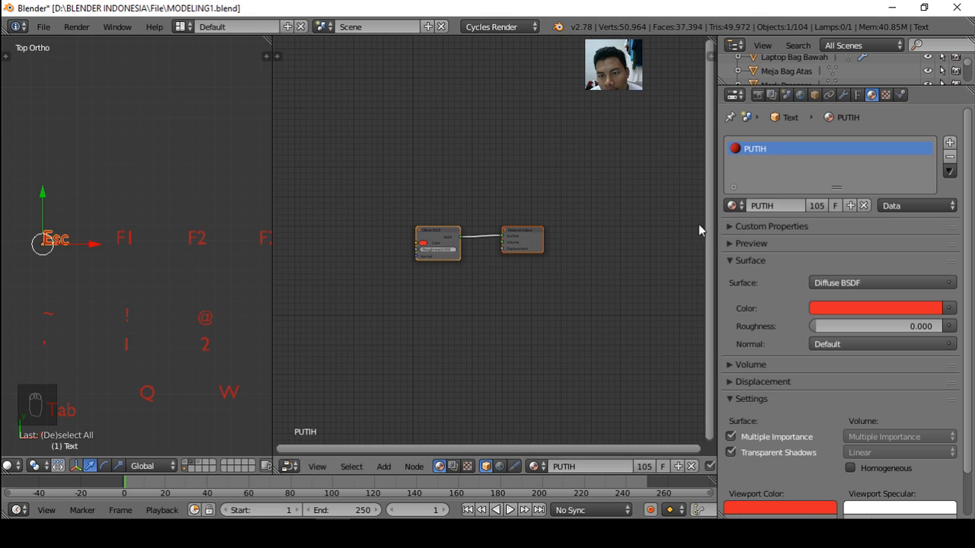
Select the Fn label, add Esc as the active object, and link Esc's PUTIH material to Fn
scroll(200, 241, "down", 4)
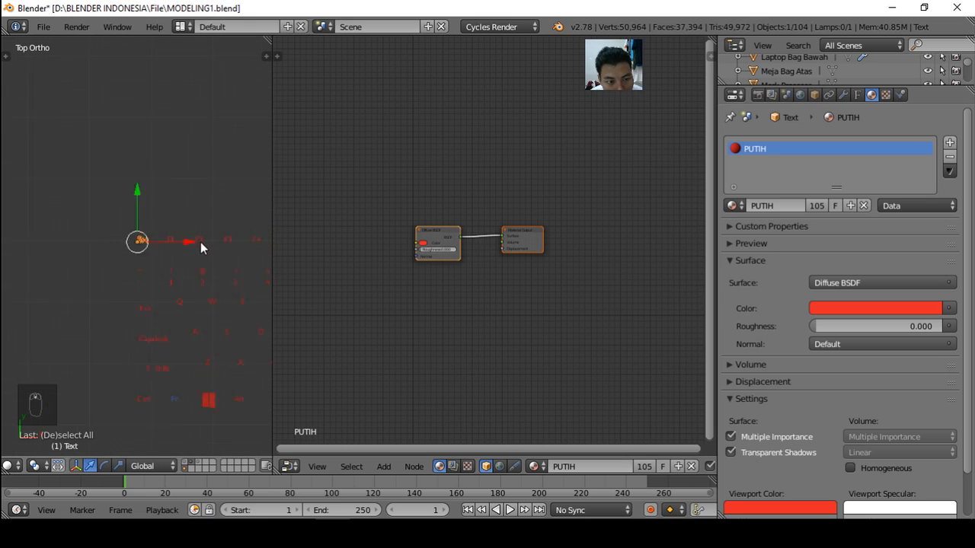
scroll(198, 289, "up", 2)
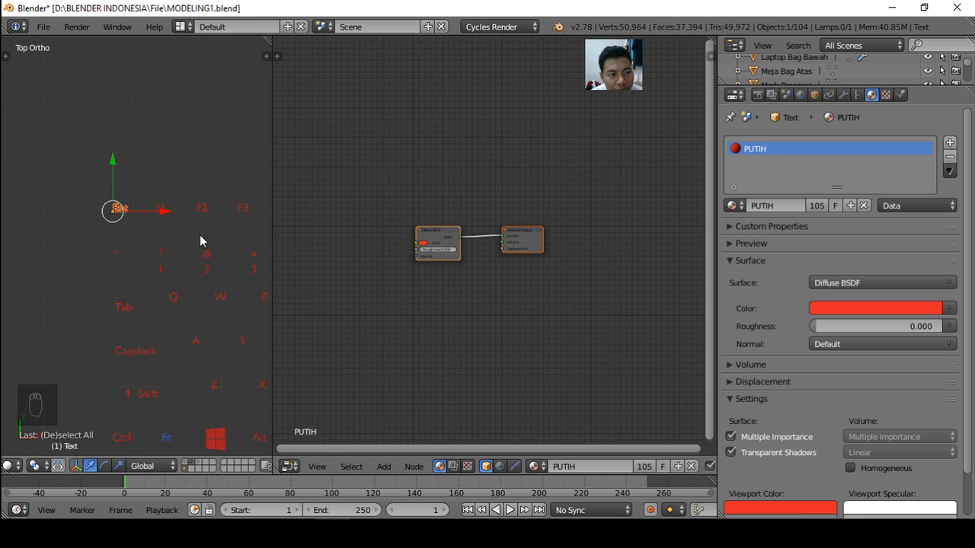
scroll(181, 209, "down", 3)
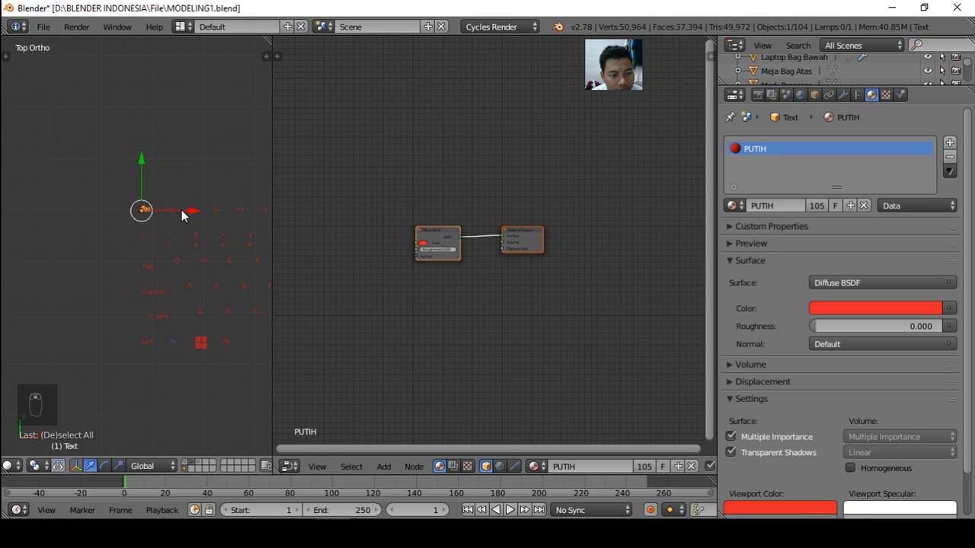
scroll(175, 344, "up", 5)
right_click(172, 339)
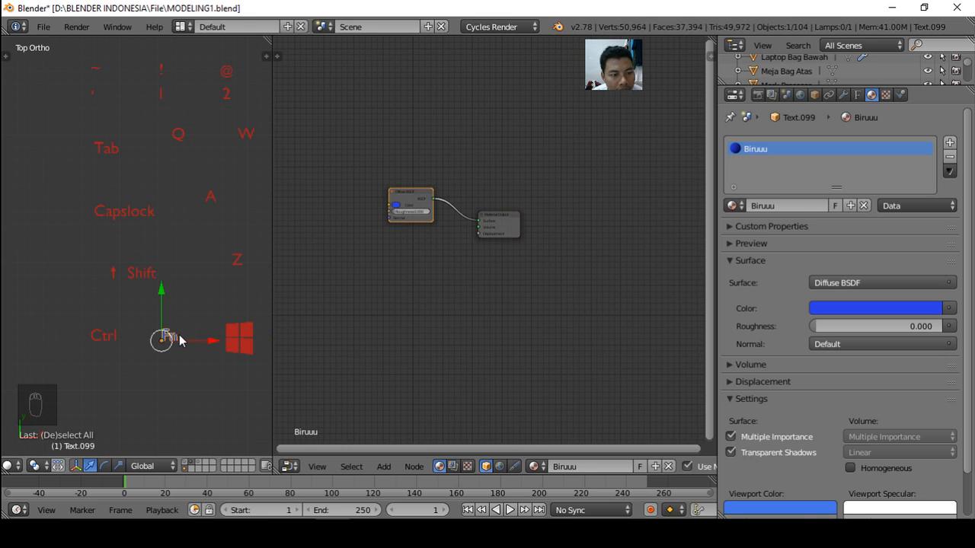
scroll(189, 314, "down", 2)
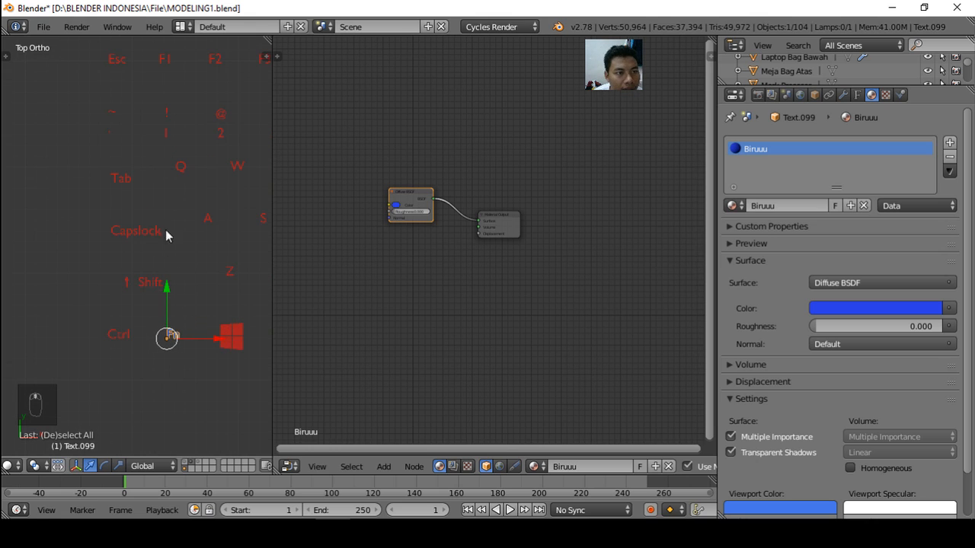
right_click(124, 62, "shift")
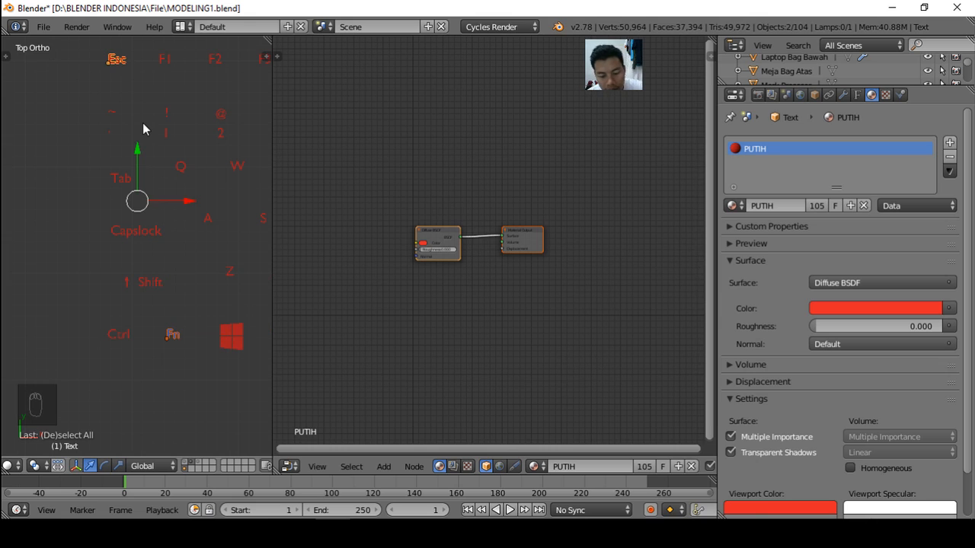
key("ctrl+l")
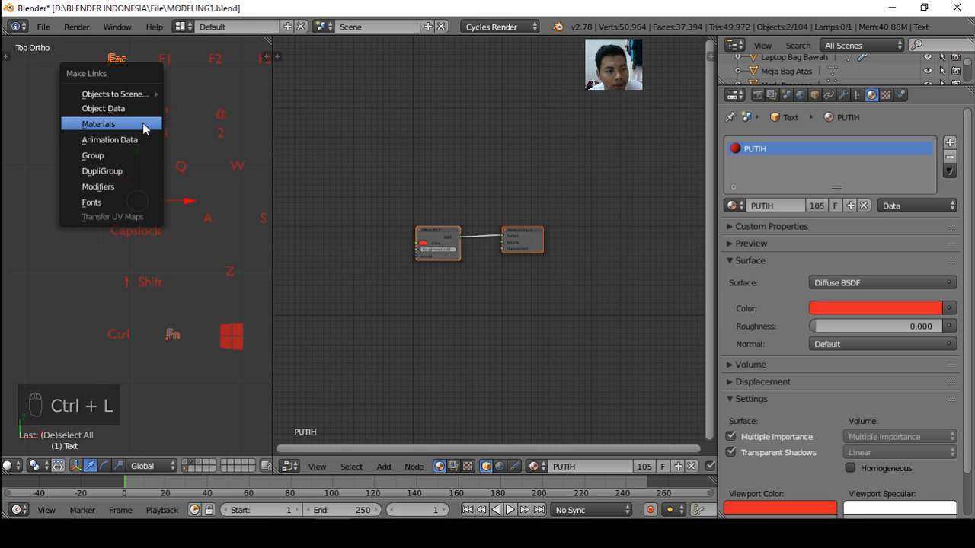
left_click(145, 125)
Clear the selection and select only the Fn label
key("a")
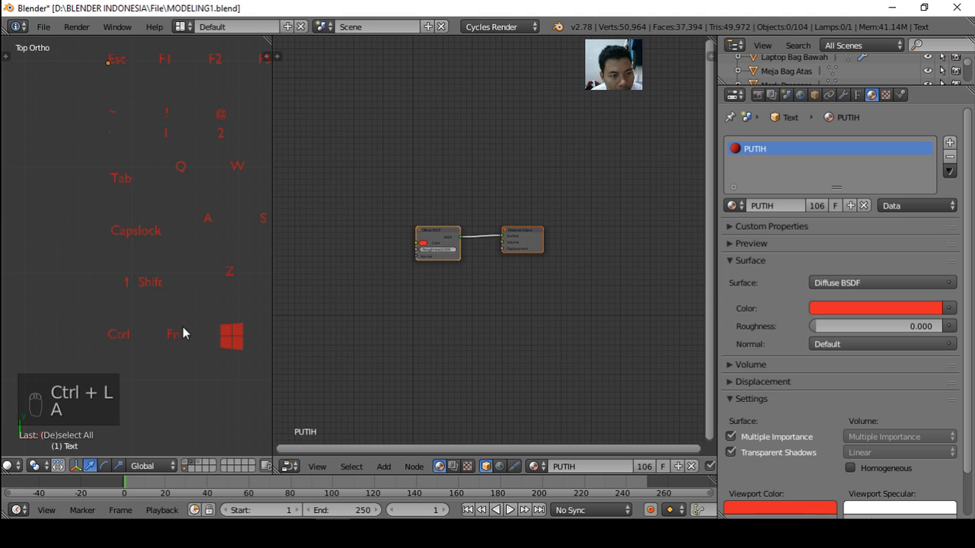
scroll(163, 331, "up", 3)
right_click(184, 337)
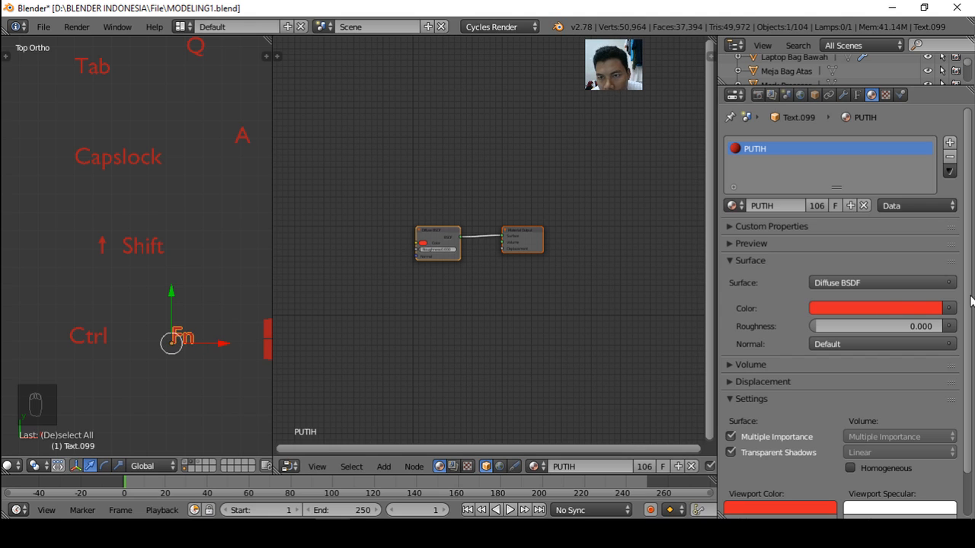
Change PUTIH's diffuse color to blue and check the labels in rendered shading before returning to solid shading
left_click(870, 308)
mouse_move(868, 202)
left_mouse_down()
mouse_move(897, 181)
mouse_move(892, 131)
left_mouse_up()
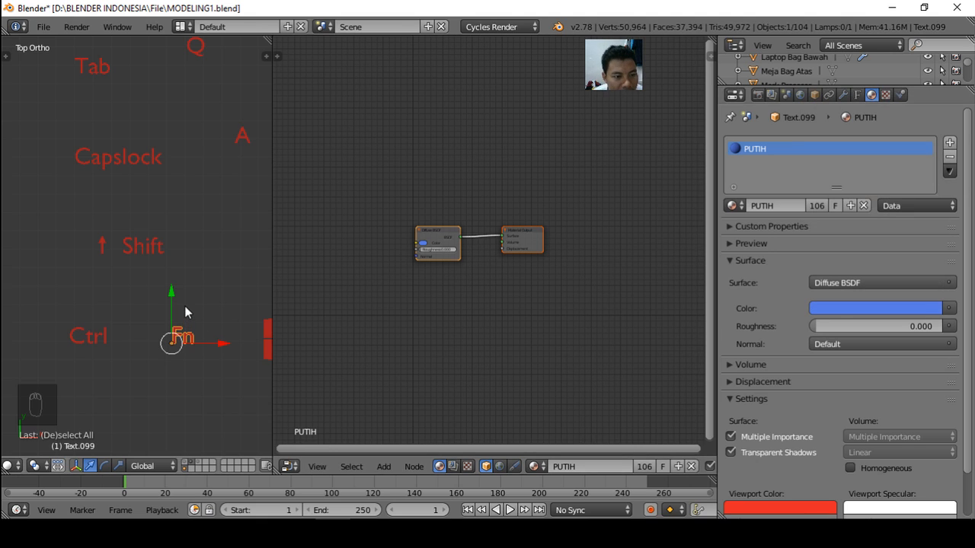
key("shift+z")
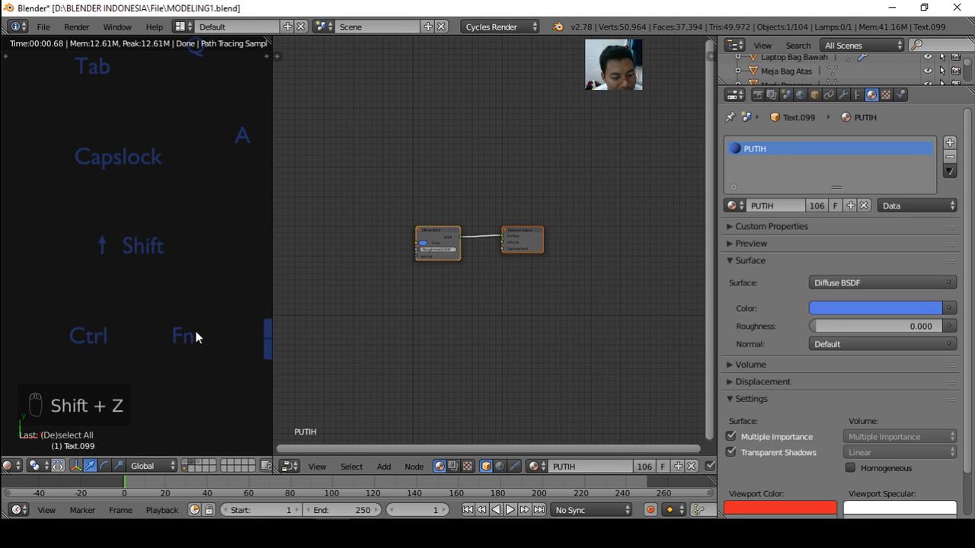
key("shift+z")
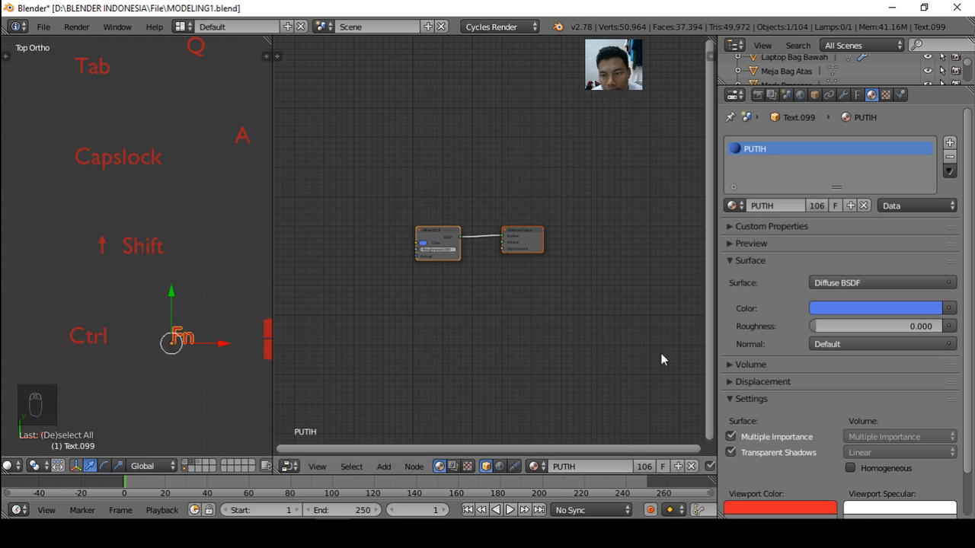
Set PUTIH's diffuse color back to red, with R 0.800, G 0.057 and B 0.073
left_click(859, 307)
left_click(869, 192)
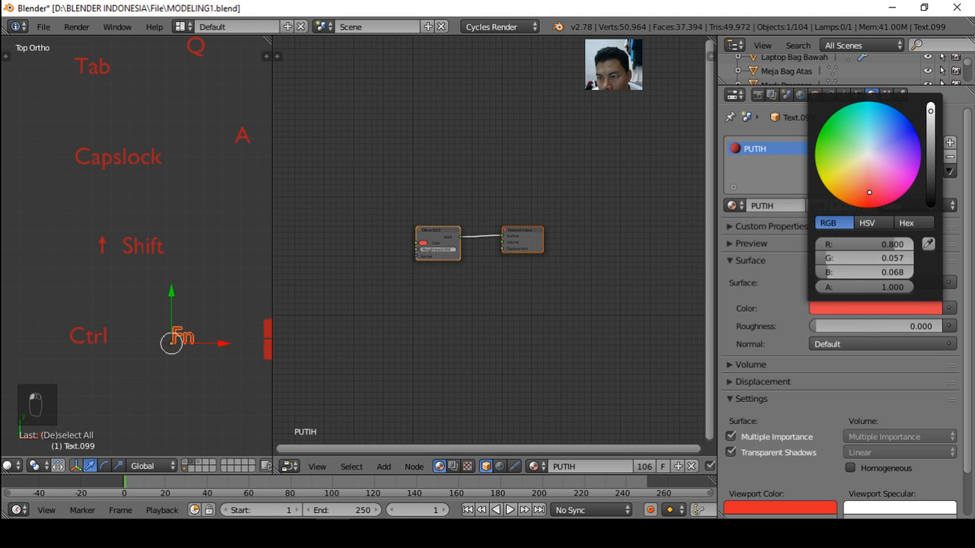
left_click_drag(868, 191, 870, 193)
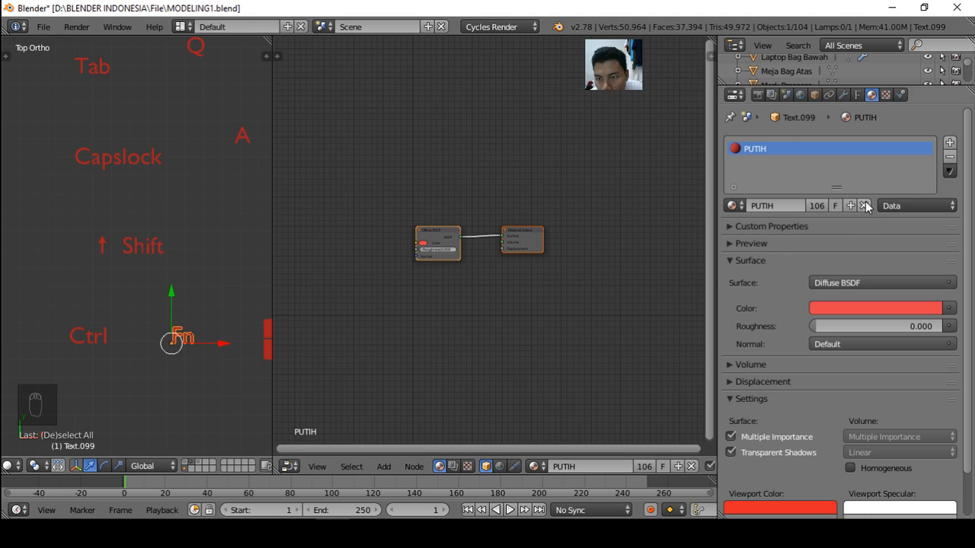
Make the Fn label's material a single-user copy and rename it BIRU
left_click(816, 207)
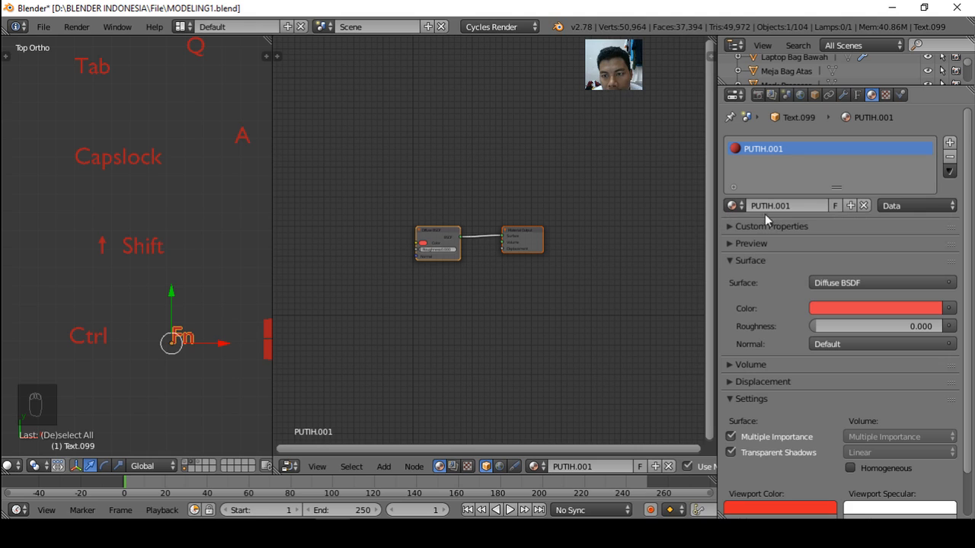
left_click(796, 206)
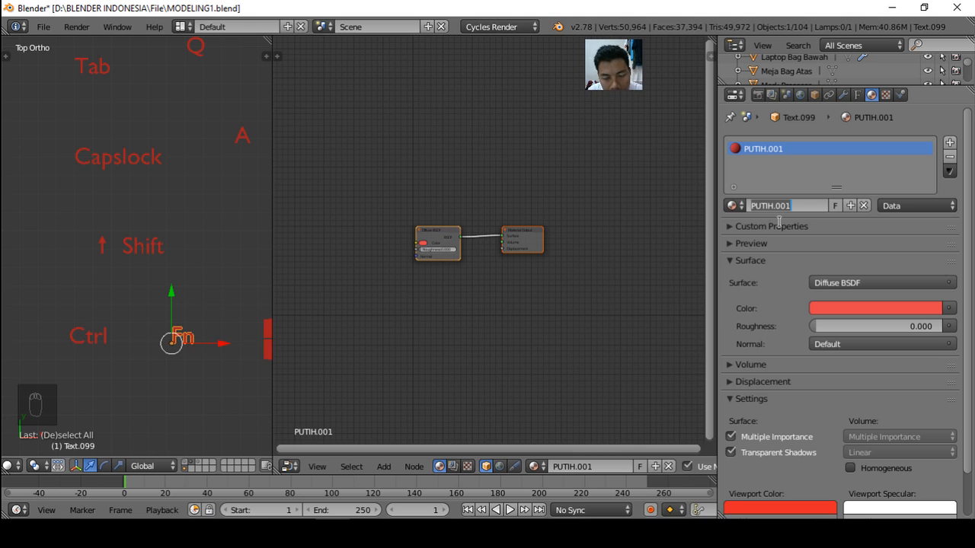
type("BIRU")
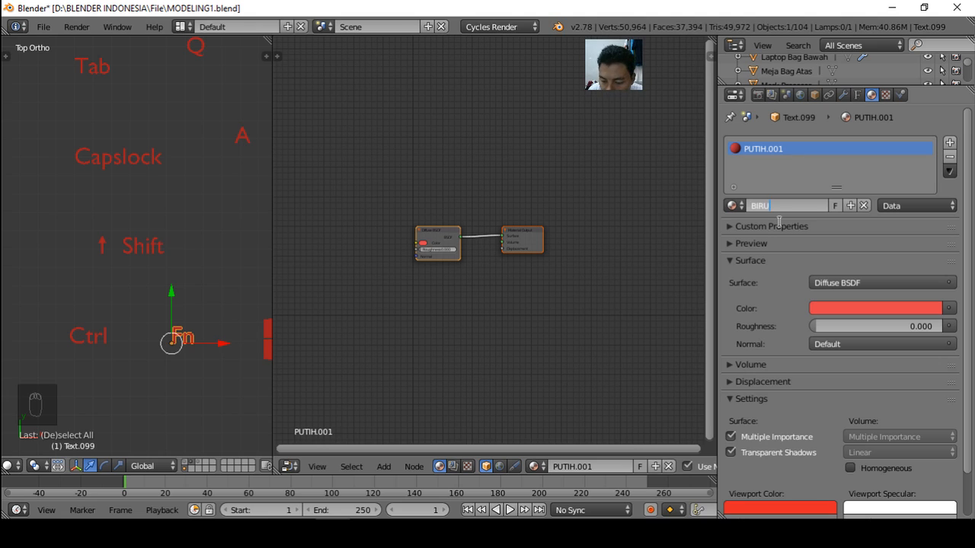
key("Return")
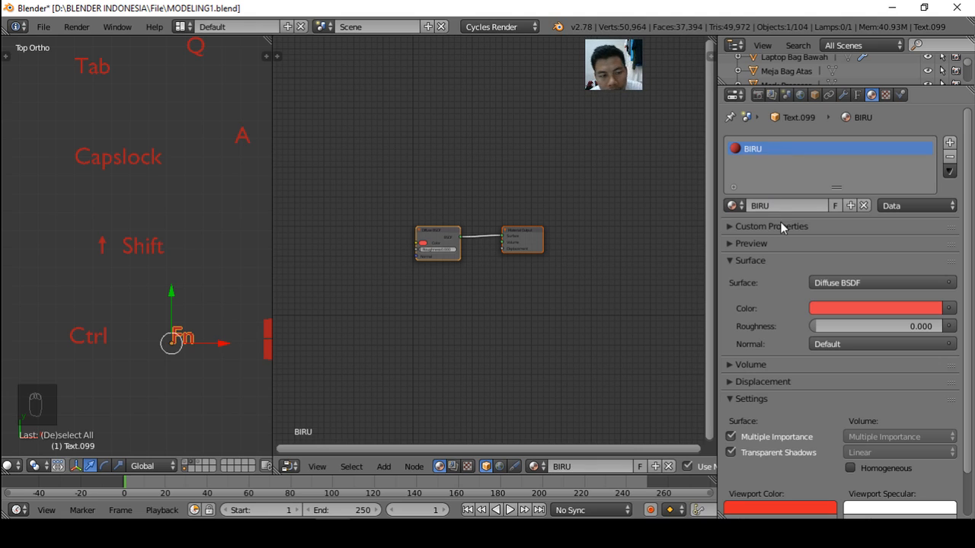
Set BIRU's diffuse color to blue and check the Fn label in rendered shading before returning to solid shading
left_click(859, 310)
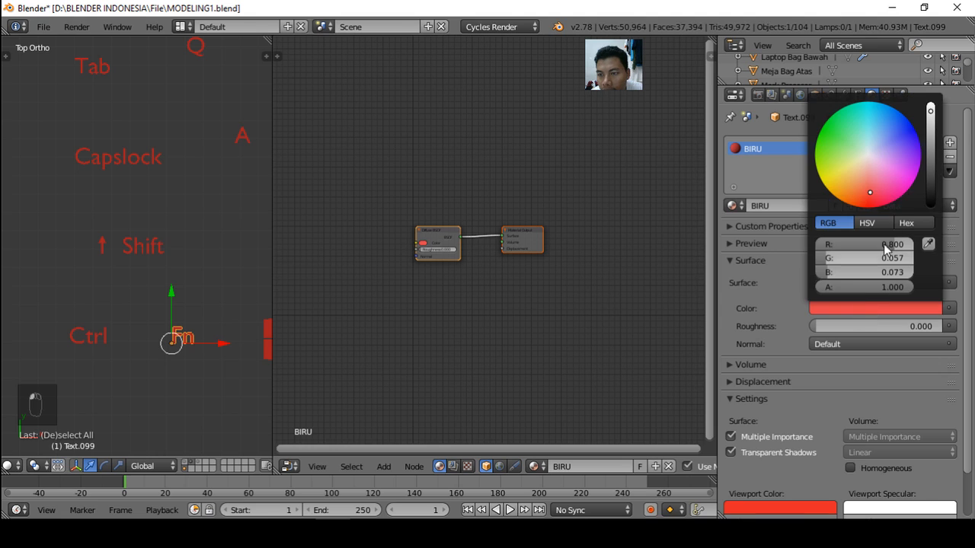
left_click_drag(895, 154, 897, 131)
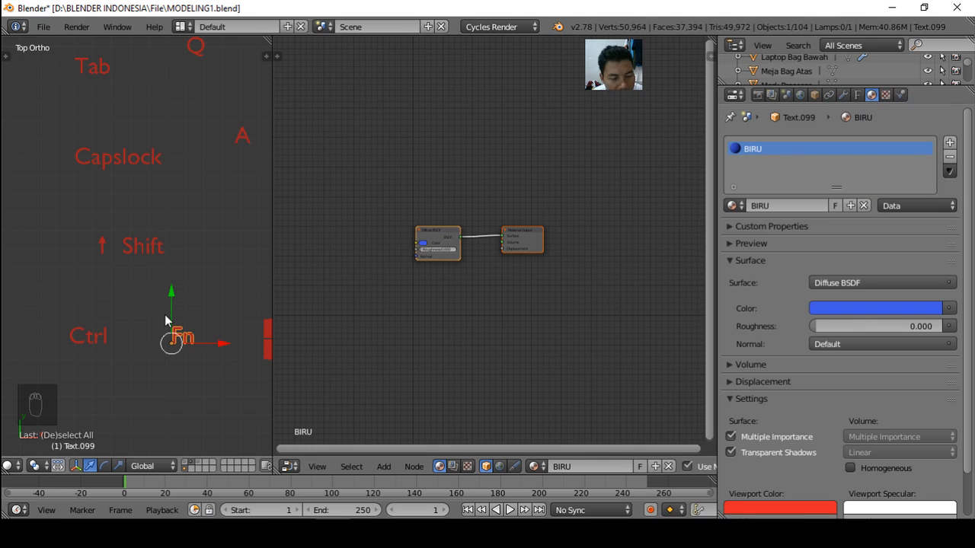
key("shift+z")
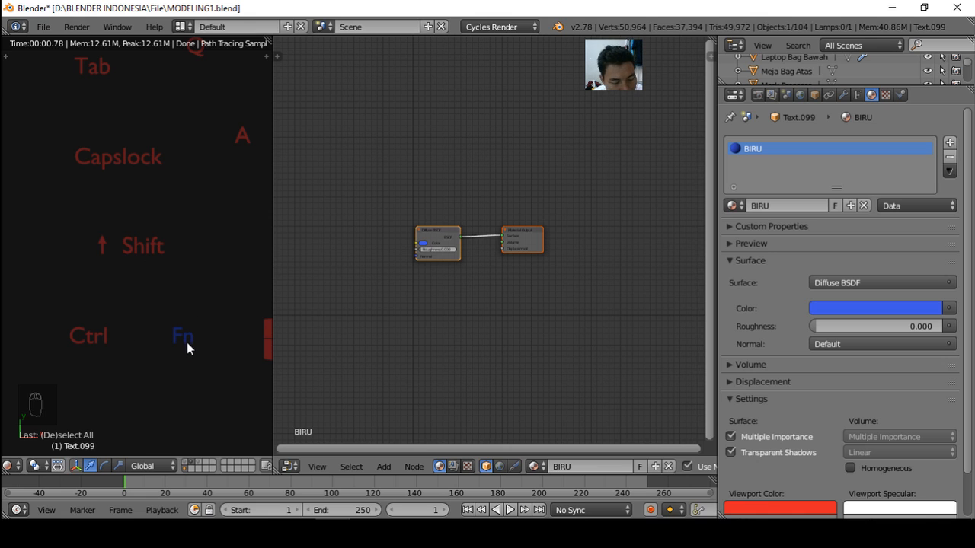
key("shift+z")
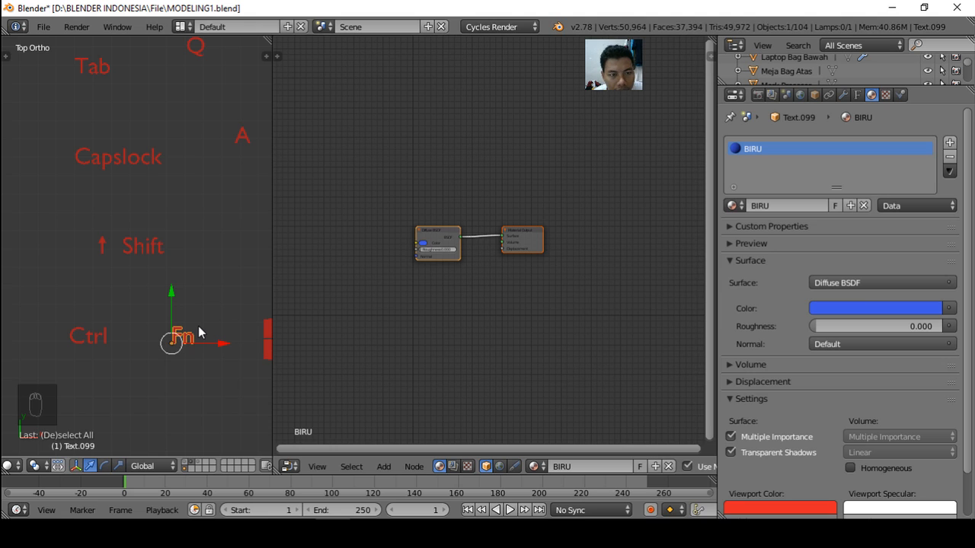
scroll(198, 327, "down", 1)
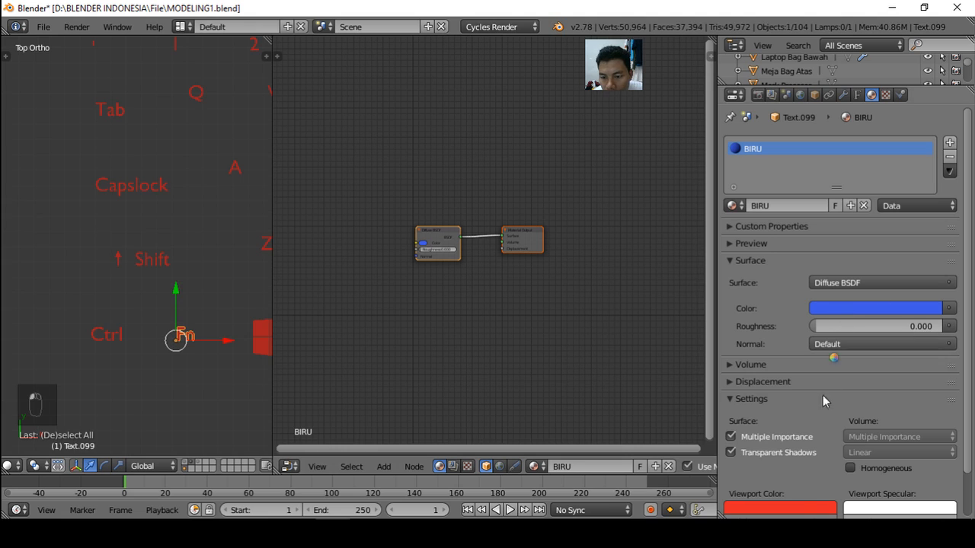
Match BIRU's viewport color to its blue diffuse color
left_click_drag(798, 507, 798, 508)
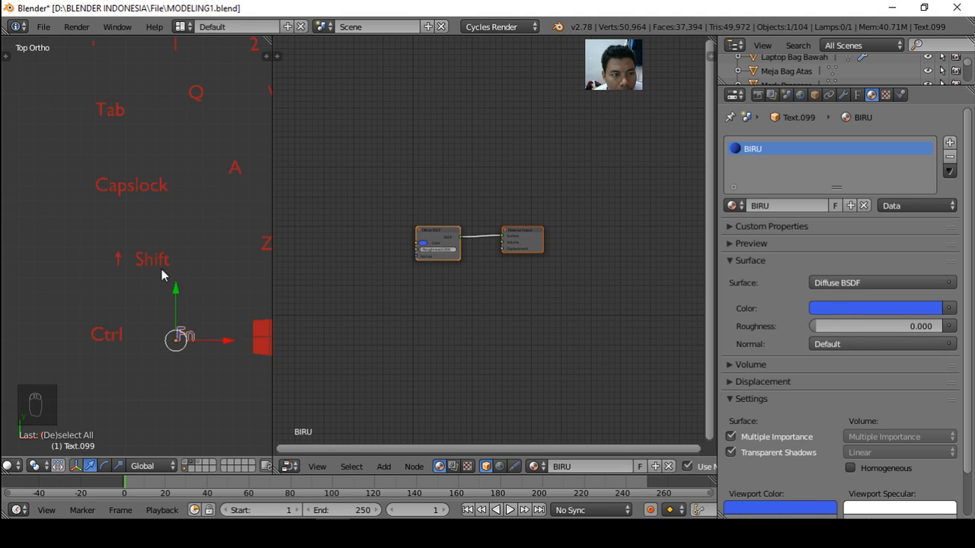
Set the diffuse color of the Esc label's PUTIH material to a bright off-white and copy it to the material's viewport color
scroll(175, 242, "down", 3)
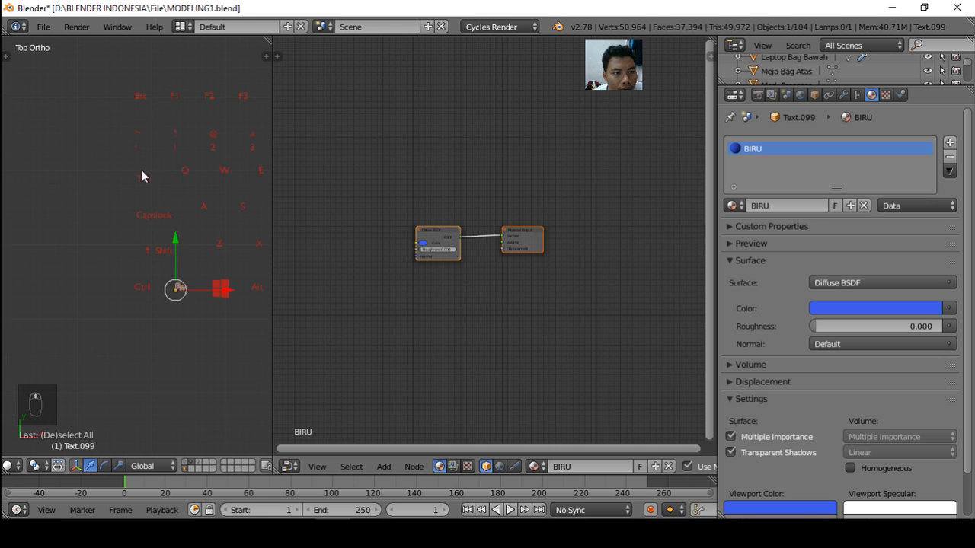
right_click(142, 97)
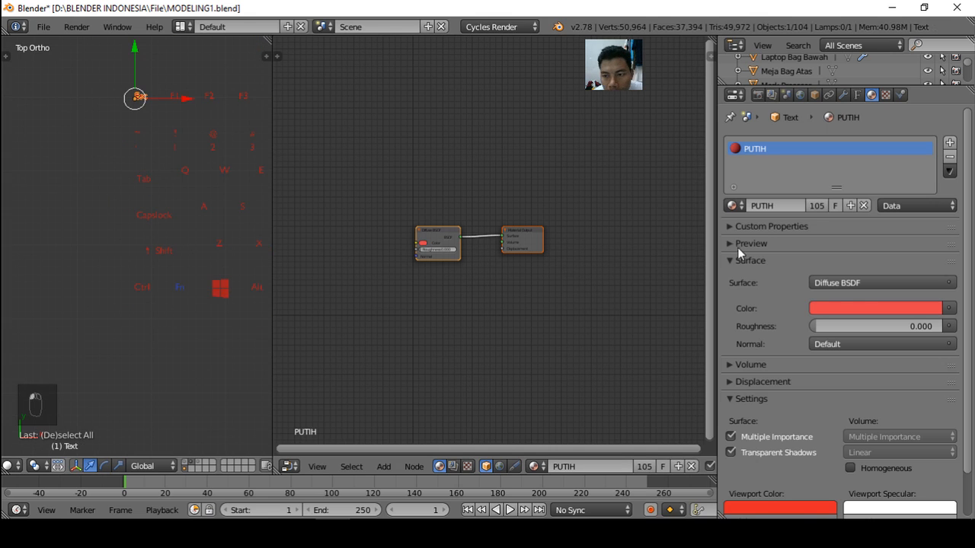
left_click(845, 309)
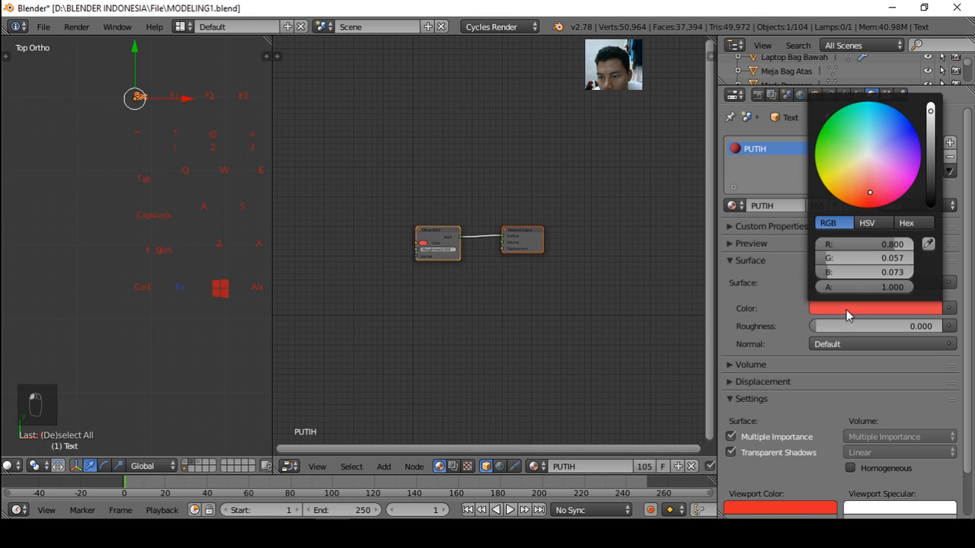
left_click(867, 156)
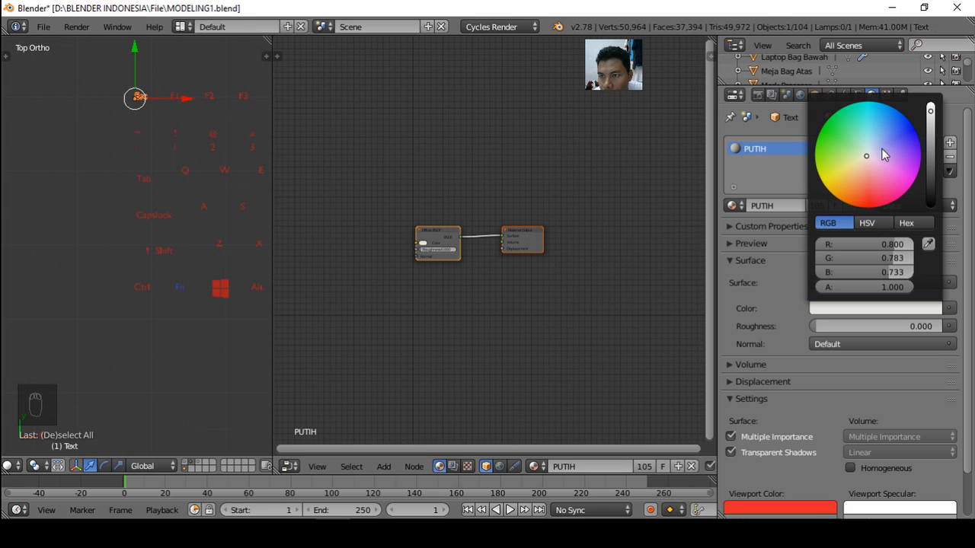
left_click(930, 108)
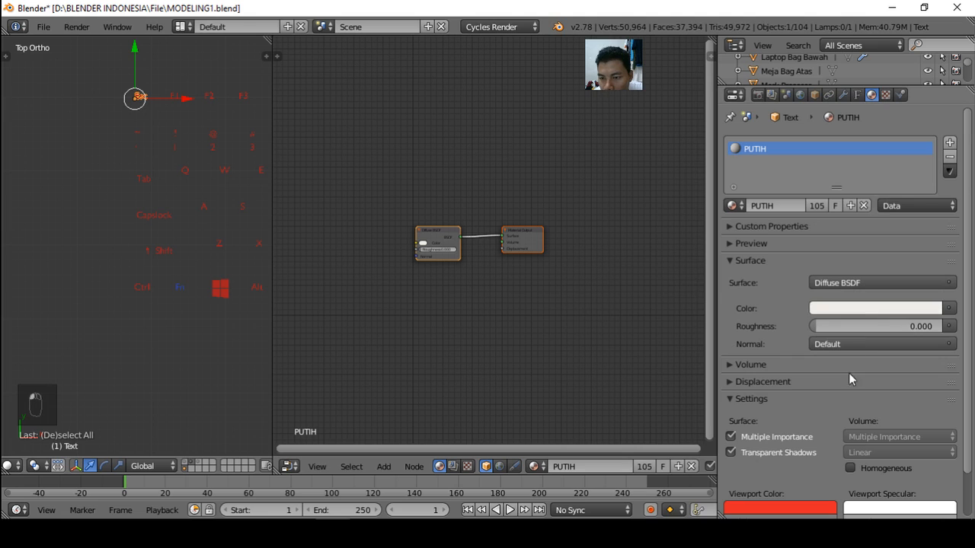
left_click_drag(841, 306, 789, 515)
Inspect the keyboard labels from an angled view and switch to the MATERIAL shader presentation in PowerPoint
scroll(129, 279, "down", 4)
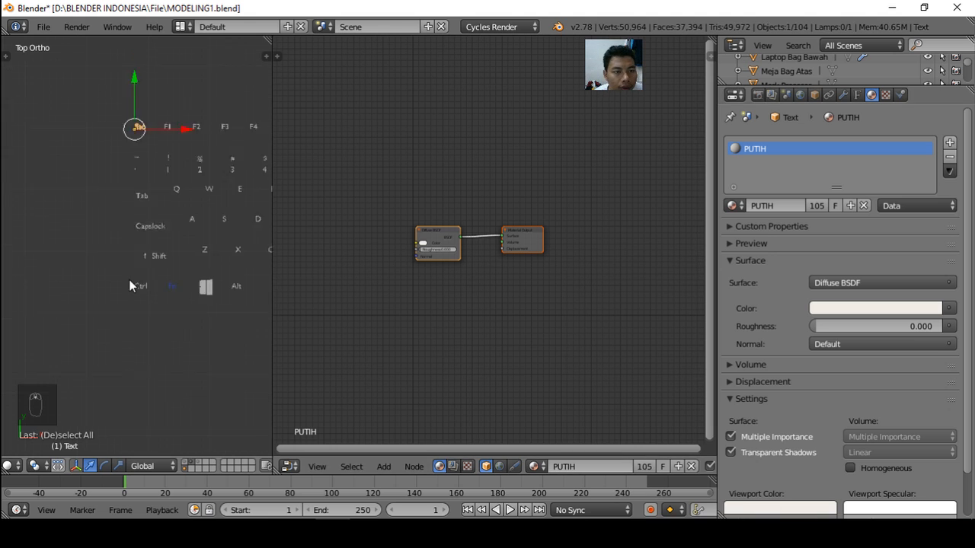
middle_click_drag(123, 275, 196, 239)
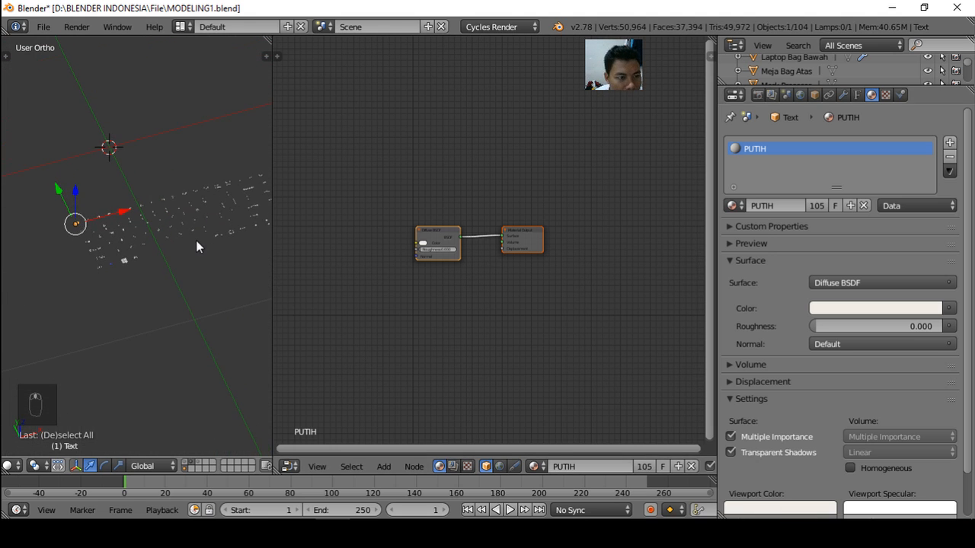
key("alt+Tab")
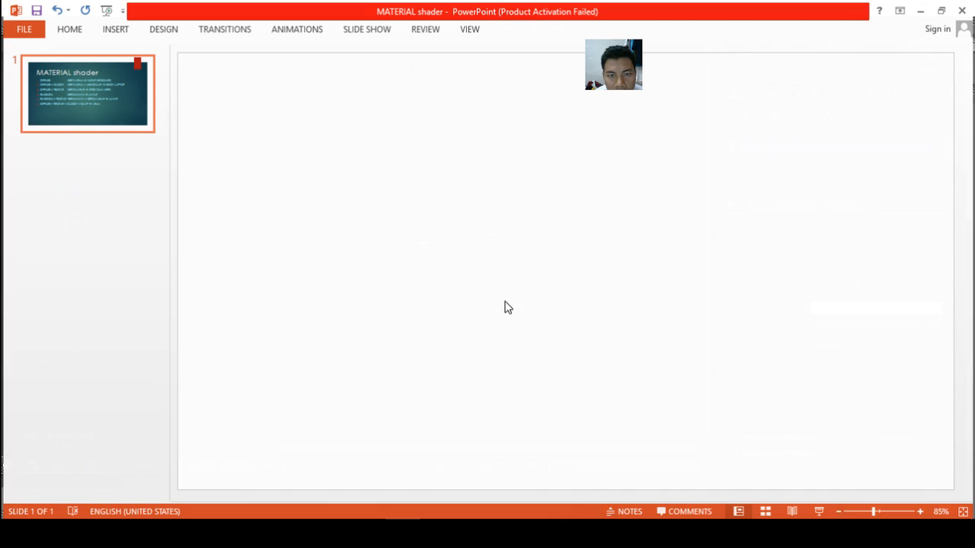